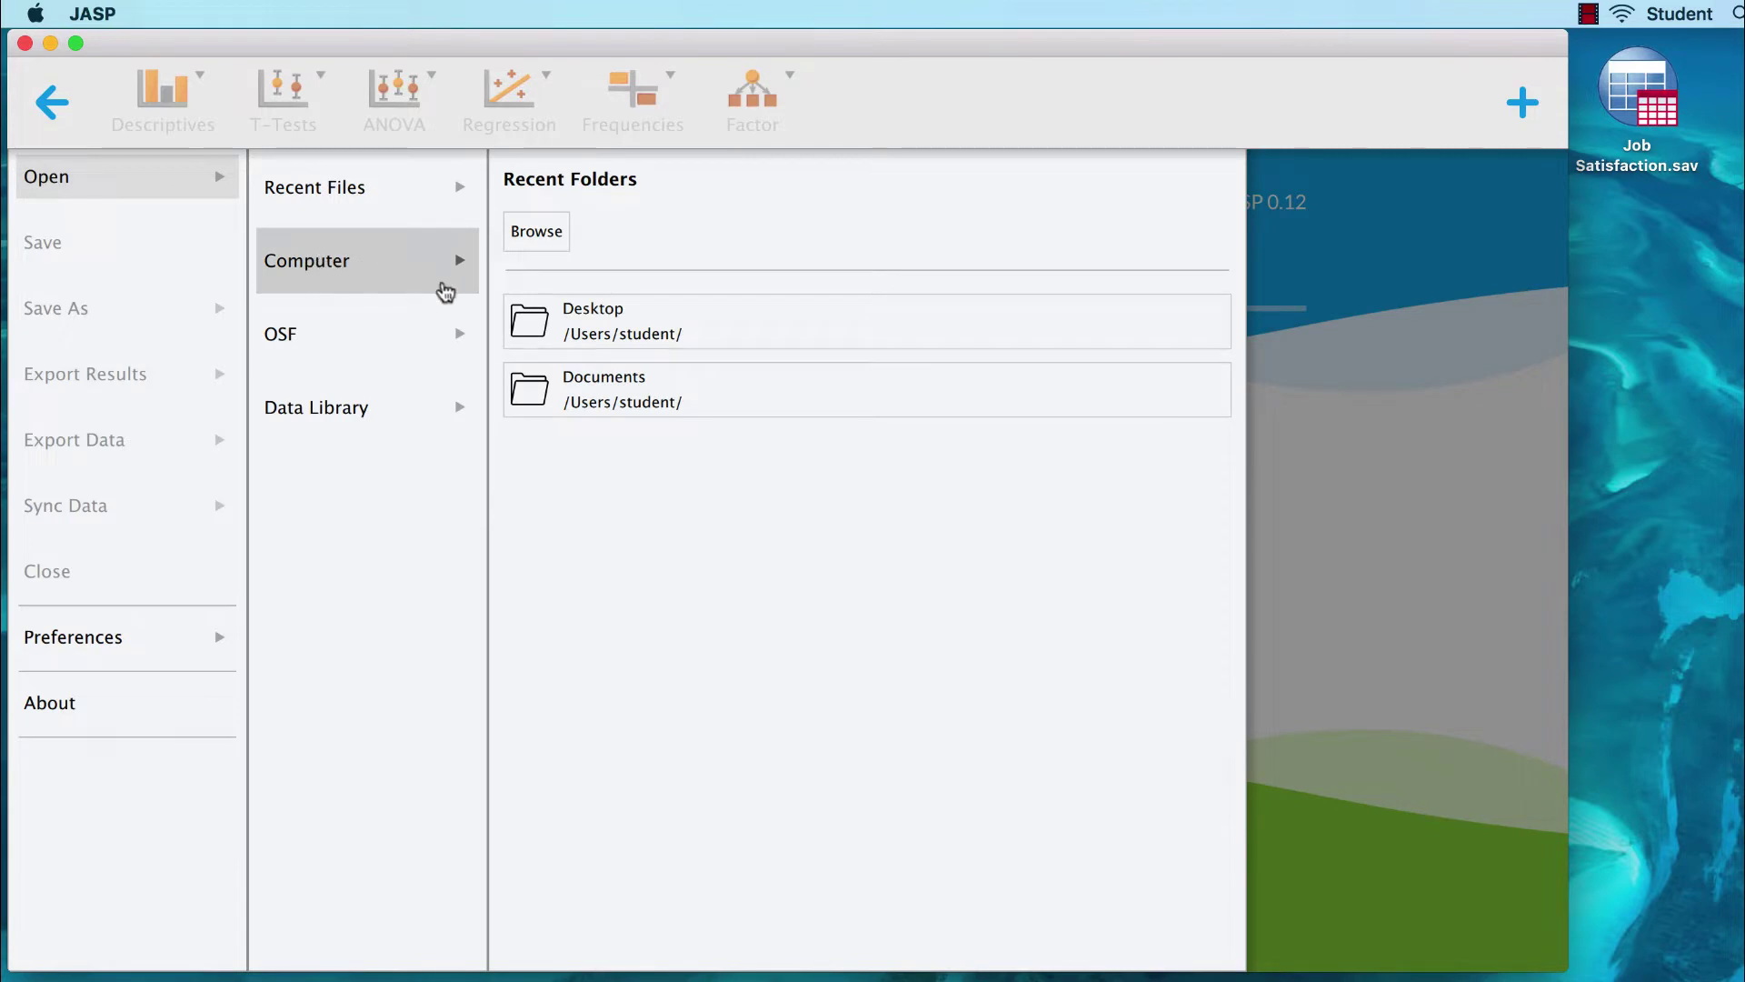
Open the data file Job Satisfaction.sav from the Desktop folder.
{"action": "left_click", "coordinate": [720, 332]}
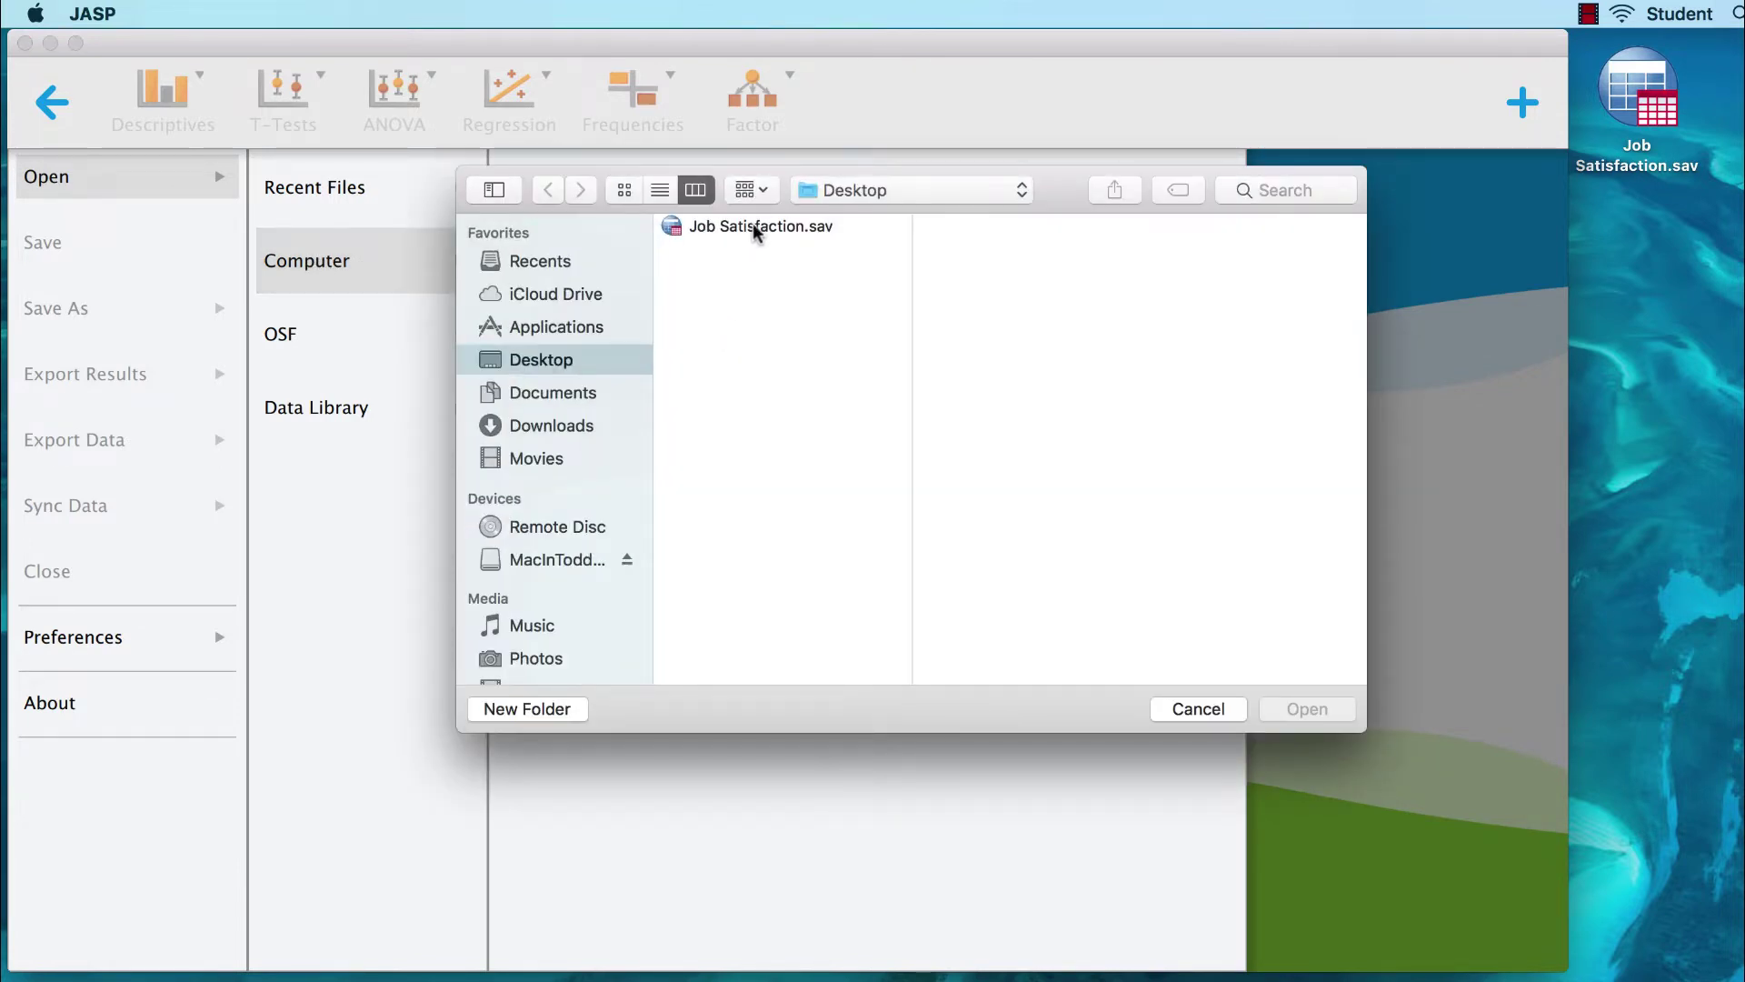
{"action": "left_click", "coordinate": [753, 227]}
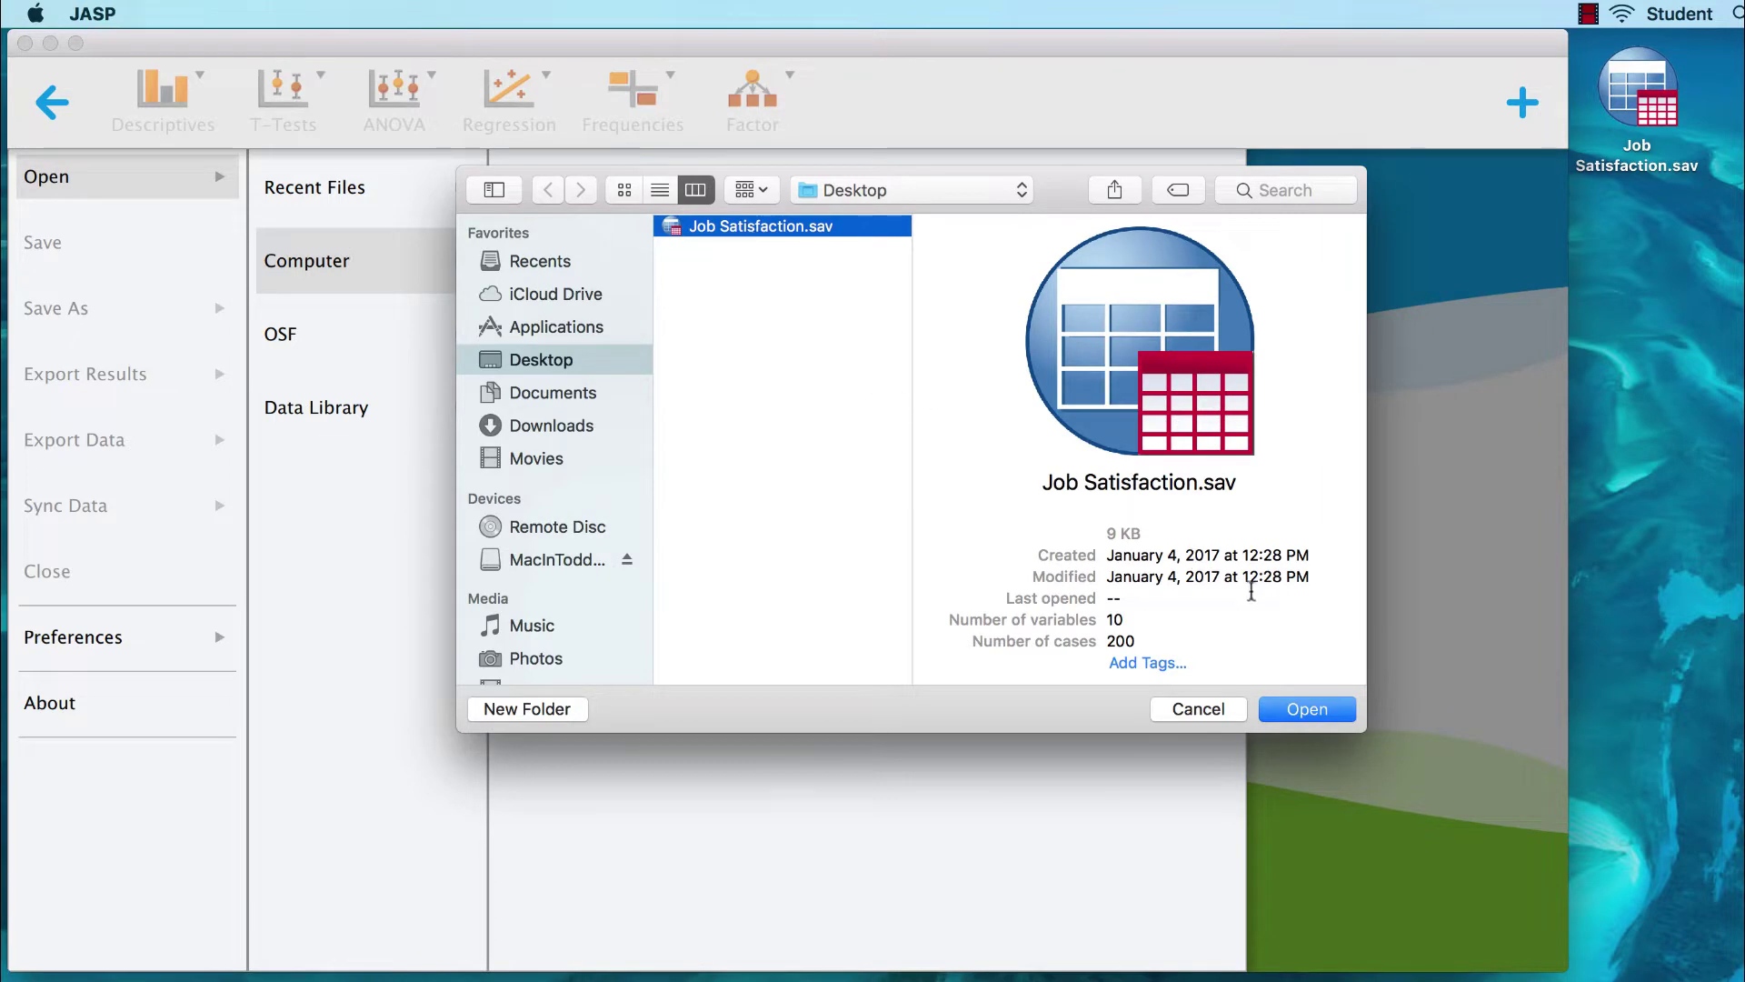
{"action": "left_click", "coordinate": [1336, 714]}
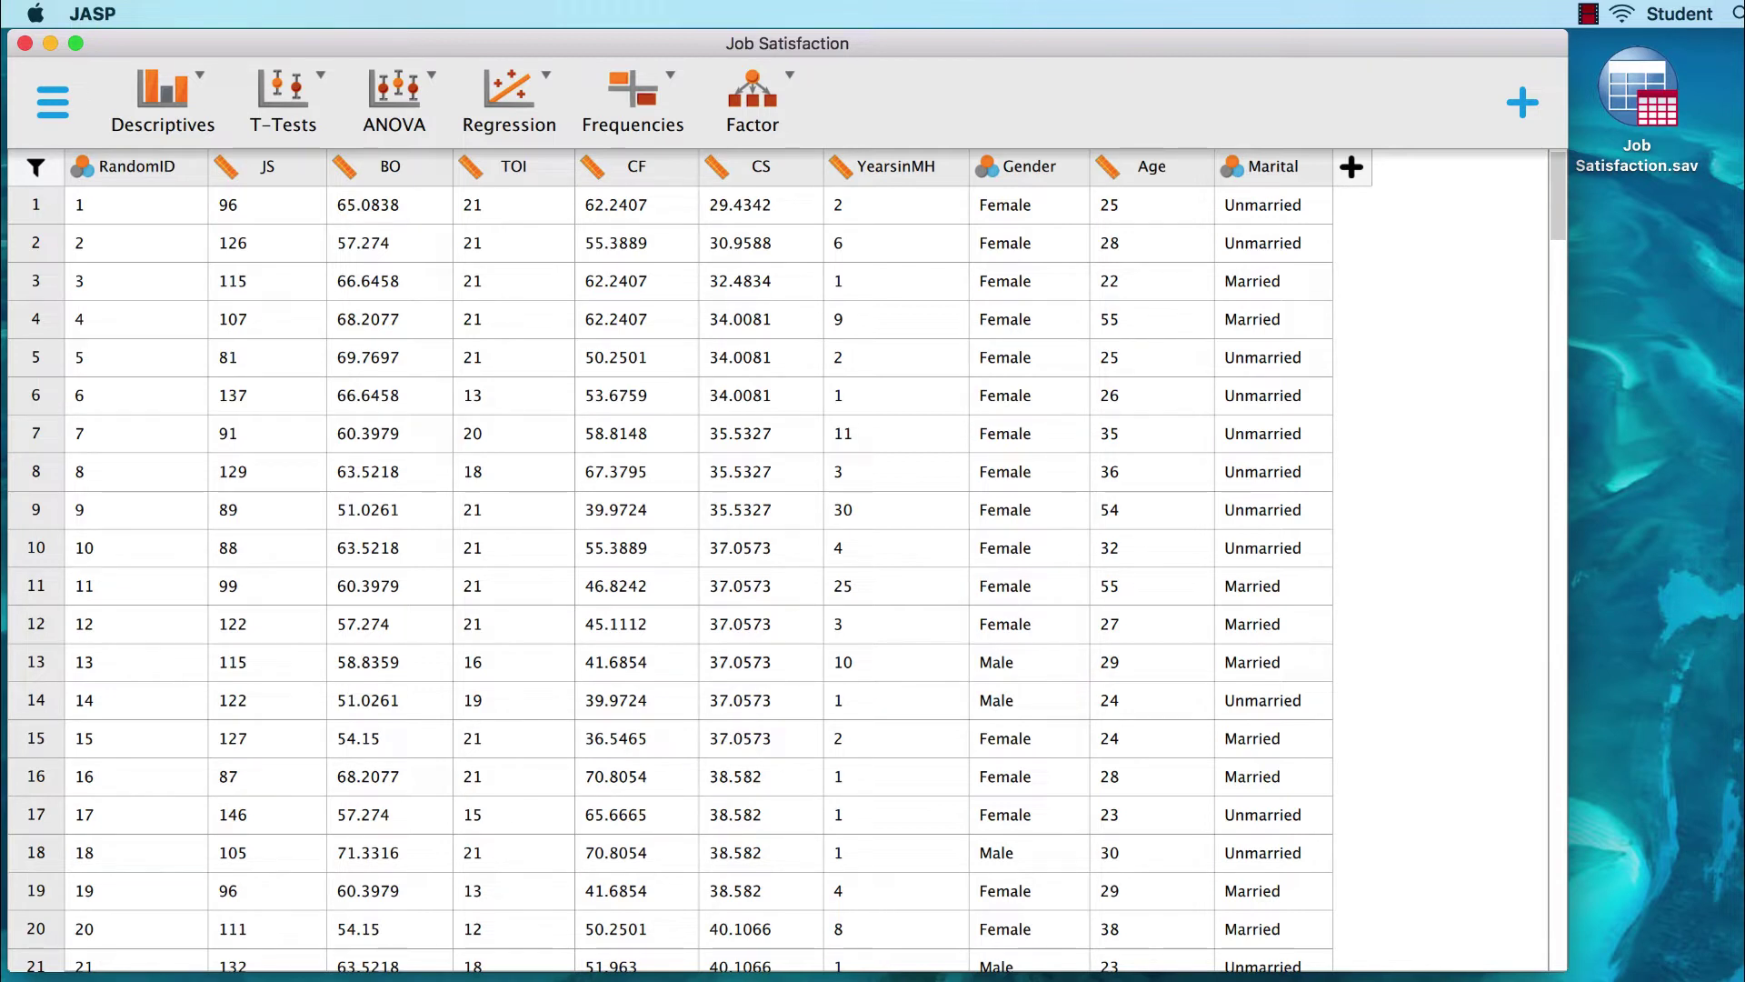
Create a classical Correlation analysis with BO and JS as its variables.
{"action": "left_click", "coordinate": [551, 83]}
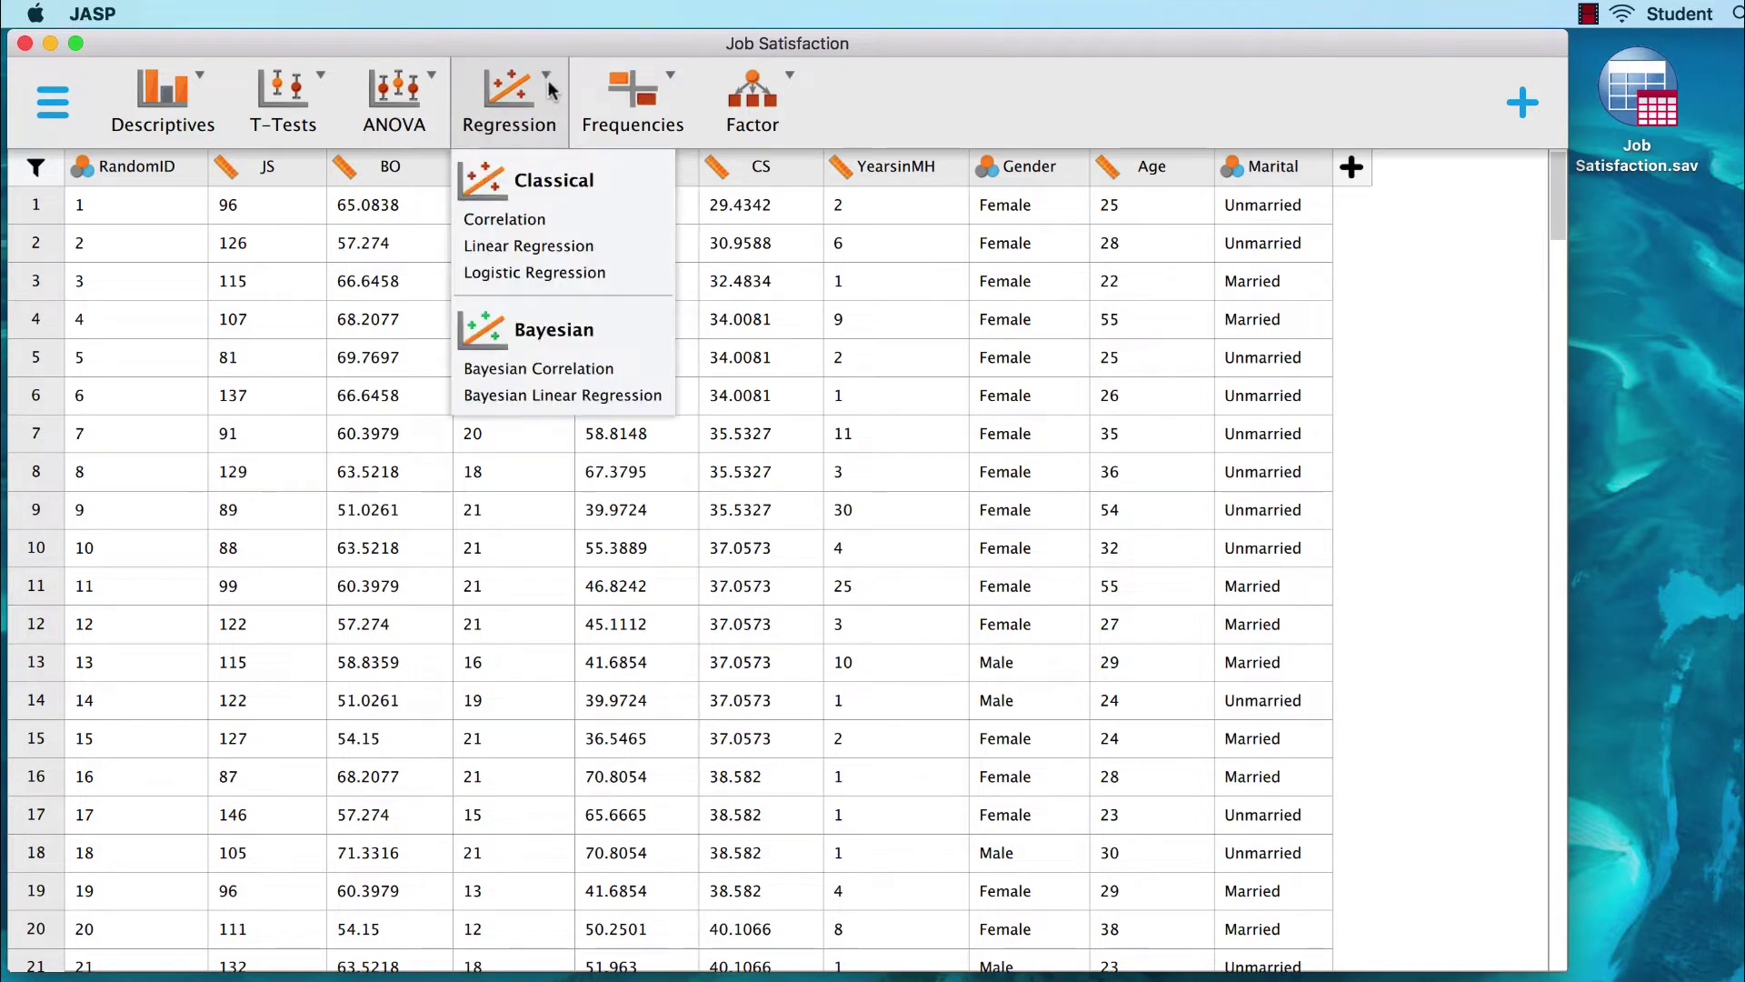
{"action": "left_click", "coordinate": [527, 222]}
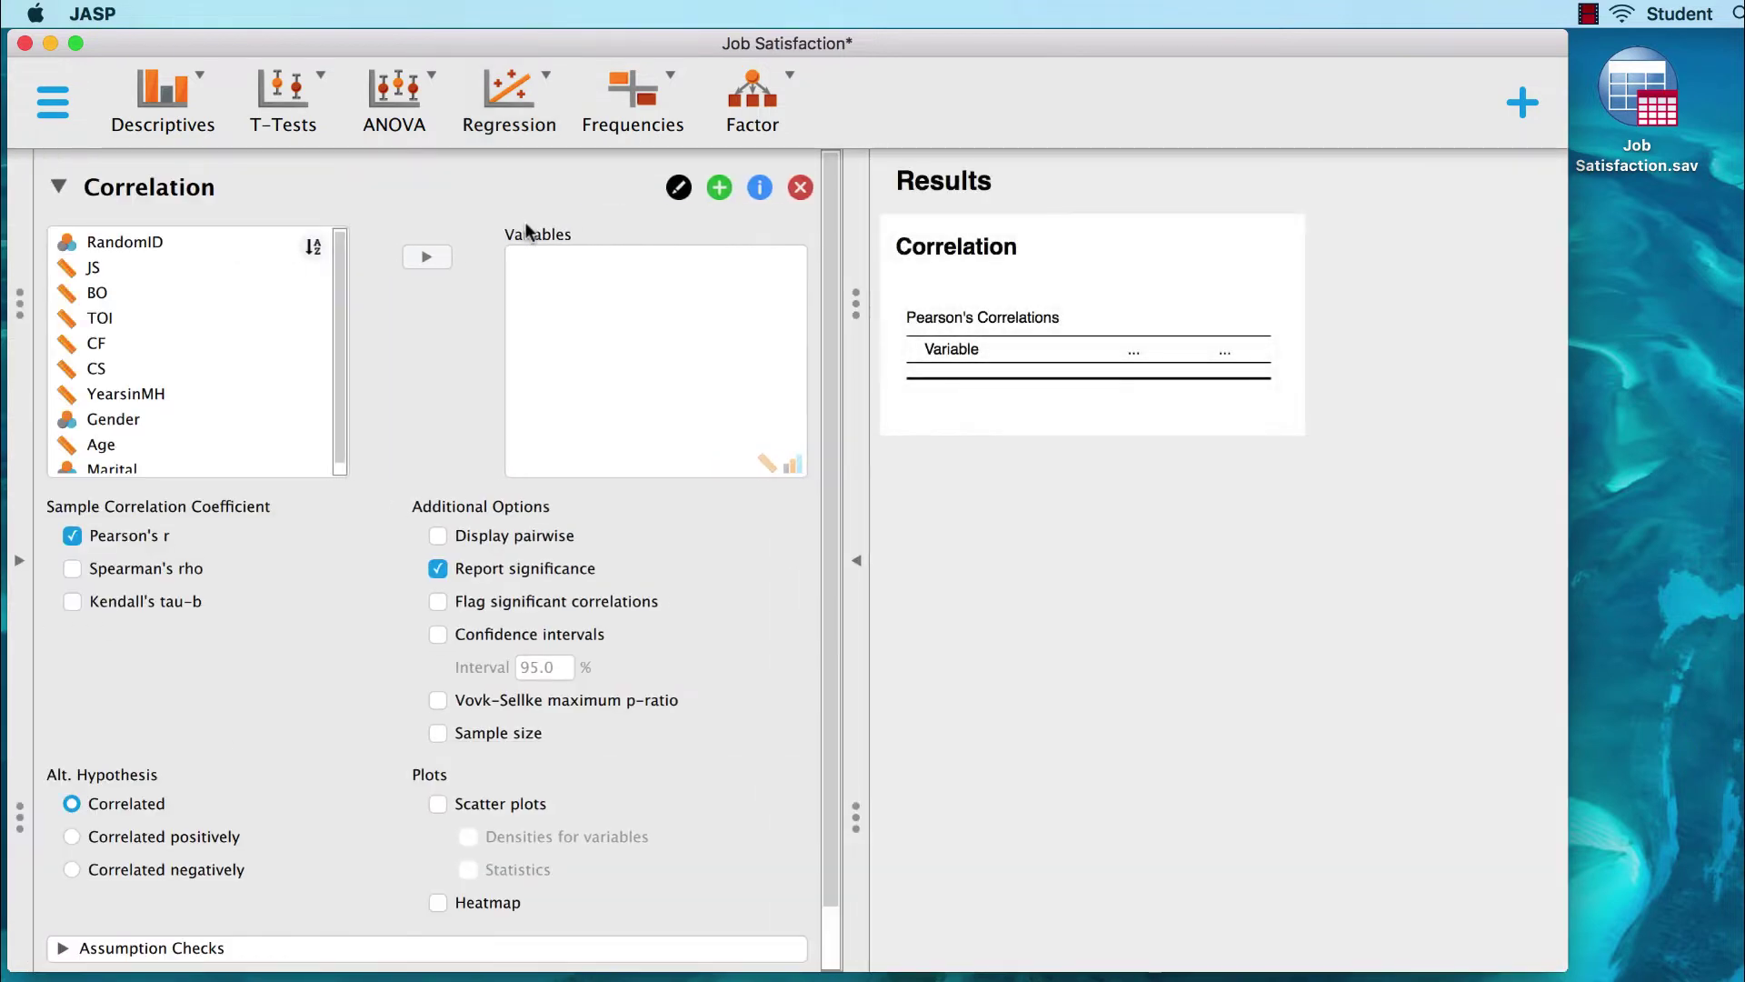
{"action": "left_click", "coordinate": [152, 303]}
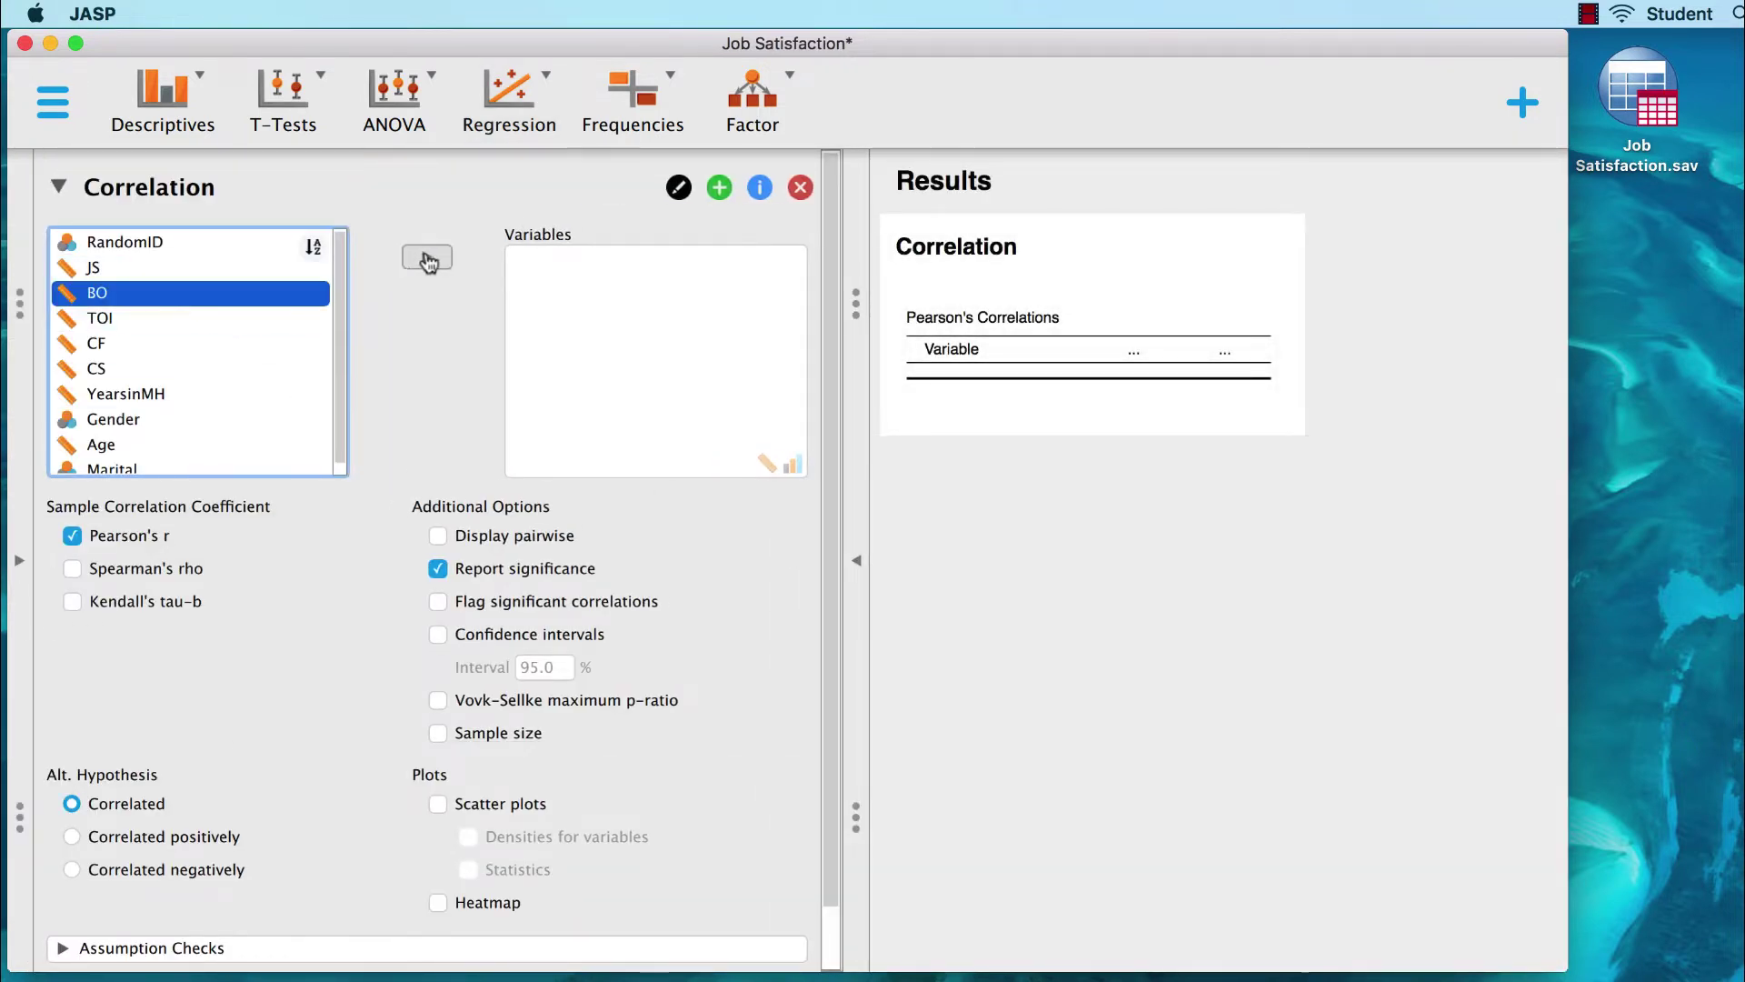
{"action": "left_click", "coordinate": [427, 258]}
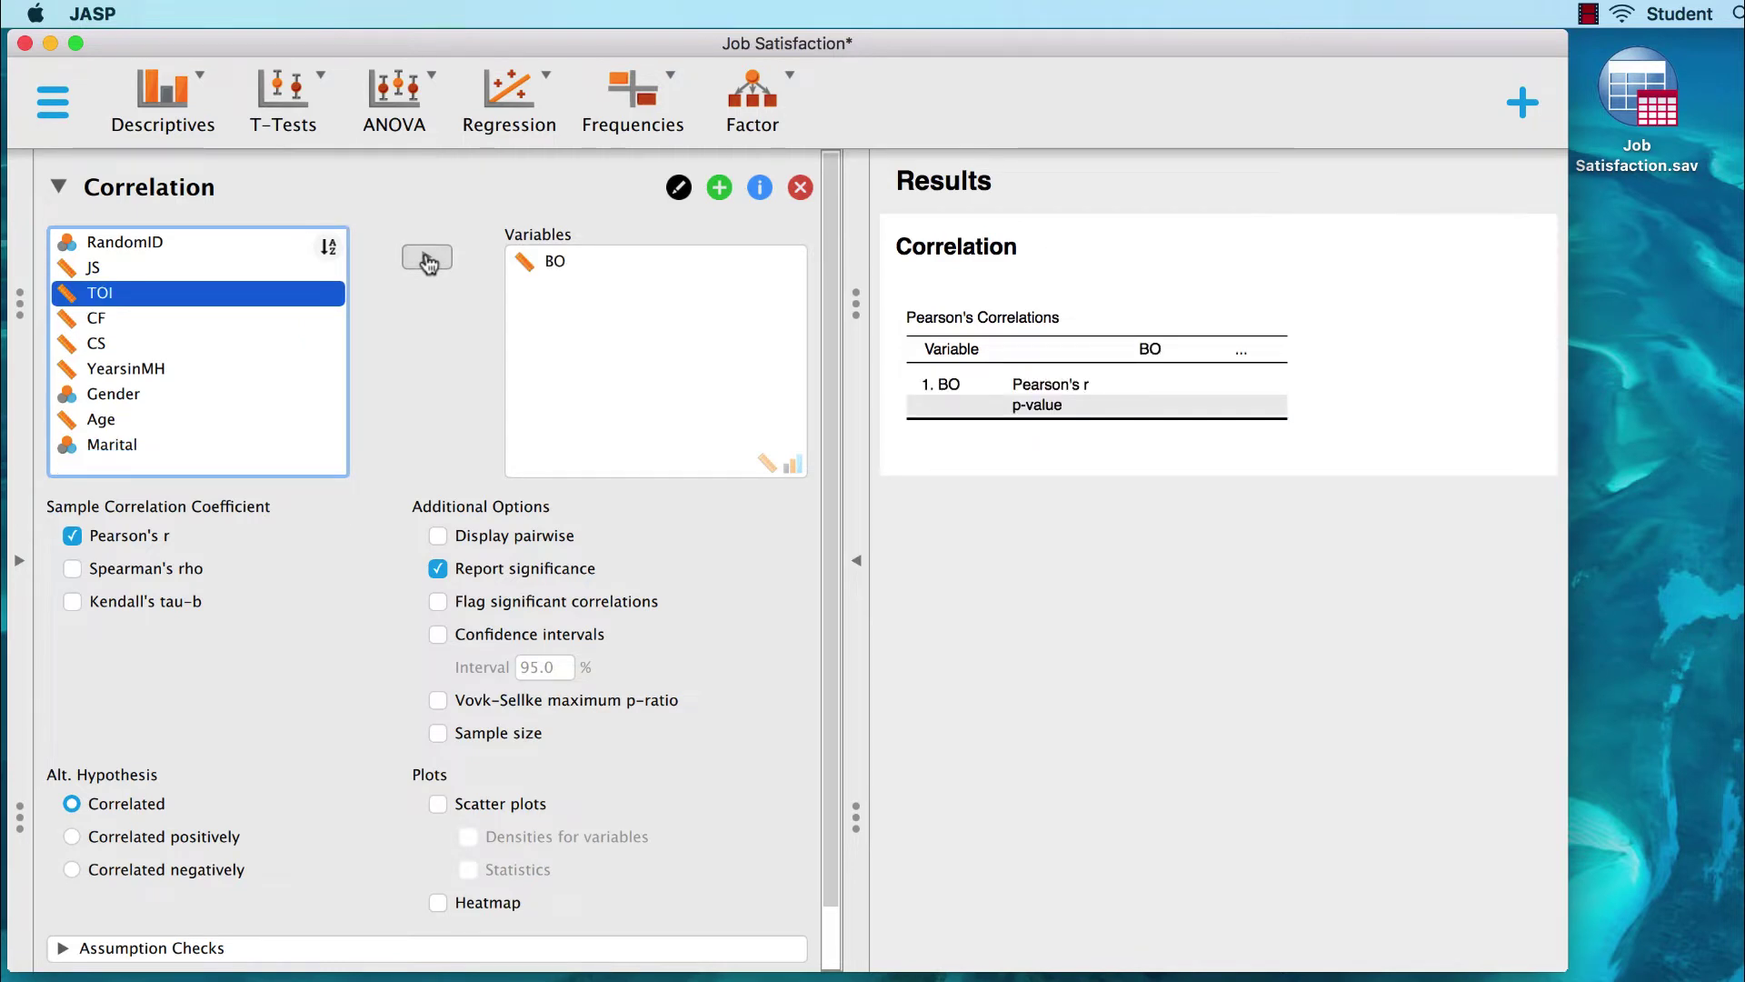
{"action": "left_click", "coordinate": [121, 270]}
{"action": "left_click", "coordinate": [429, 261]}
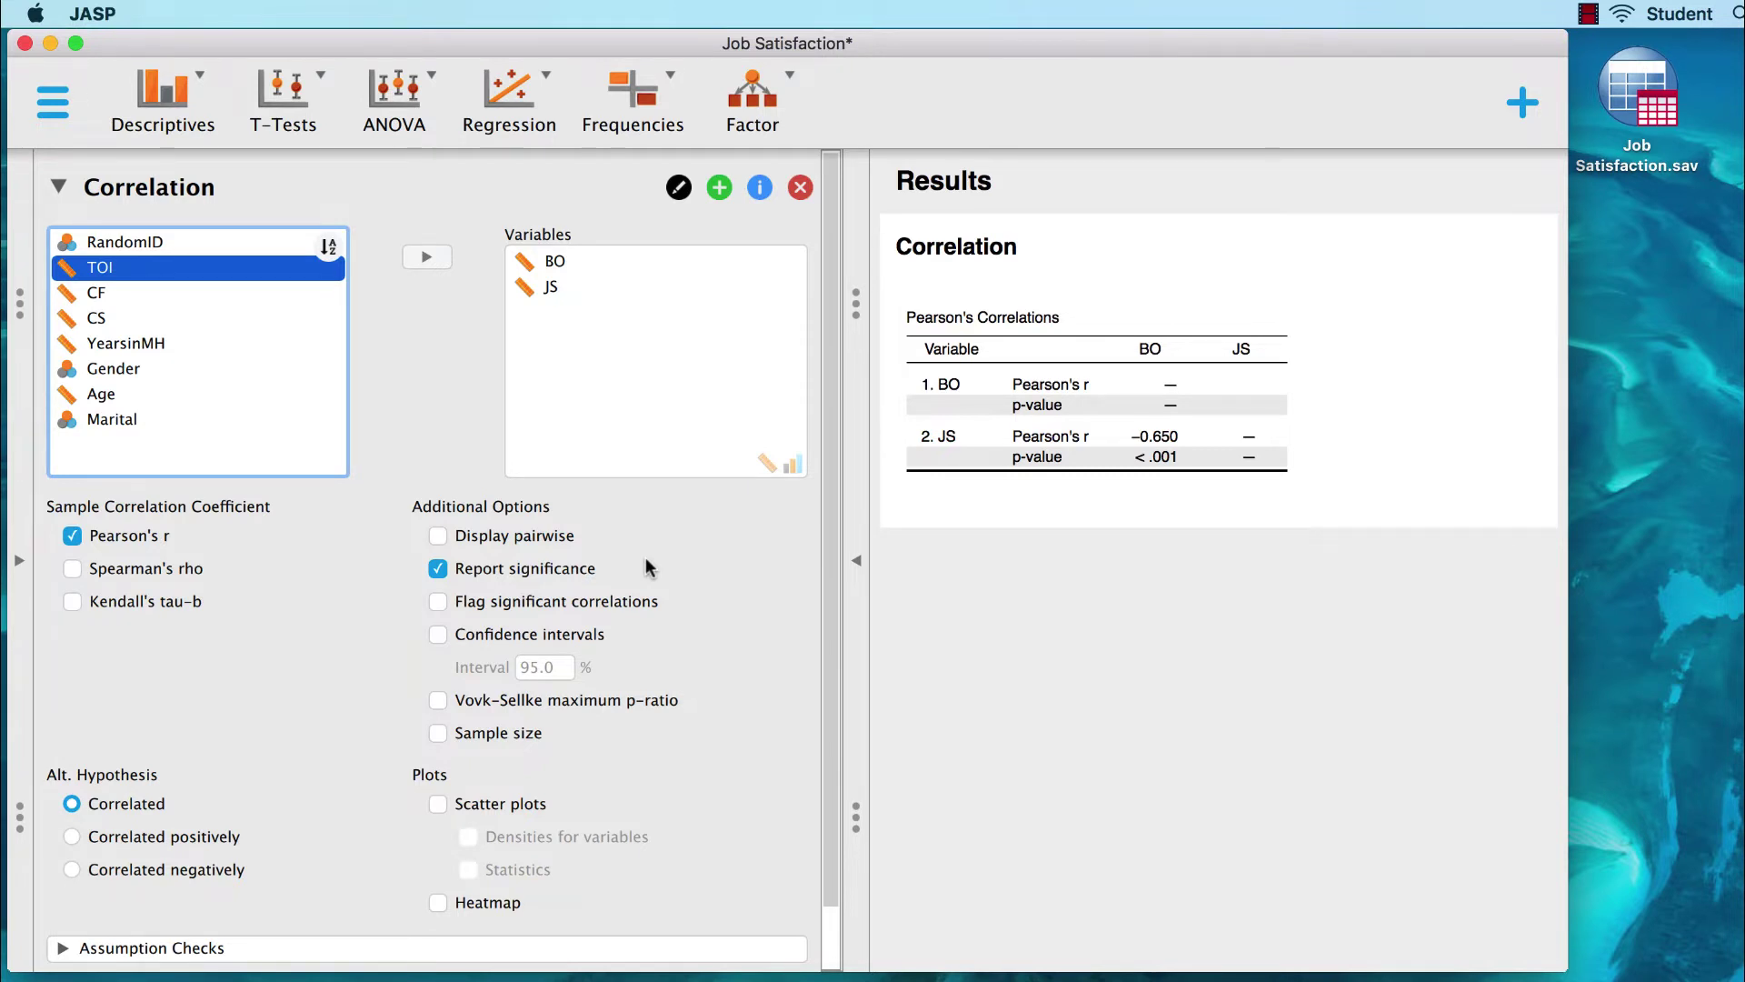
Display the correlation pairwise and add scatter plots with densities for the variables.
{"action": "left_click", "coordinate": [438, 537]}
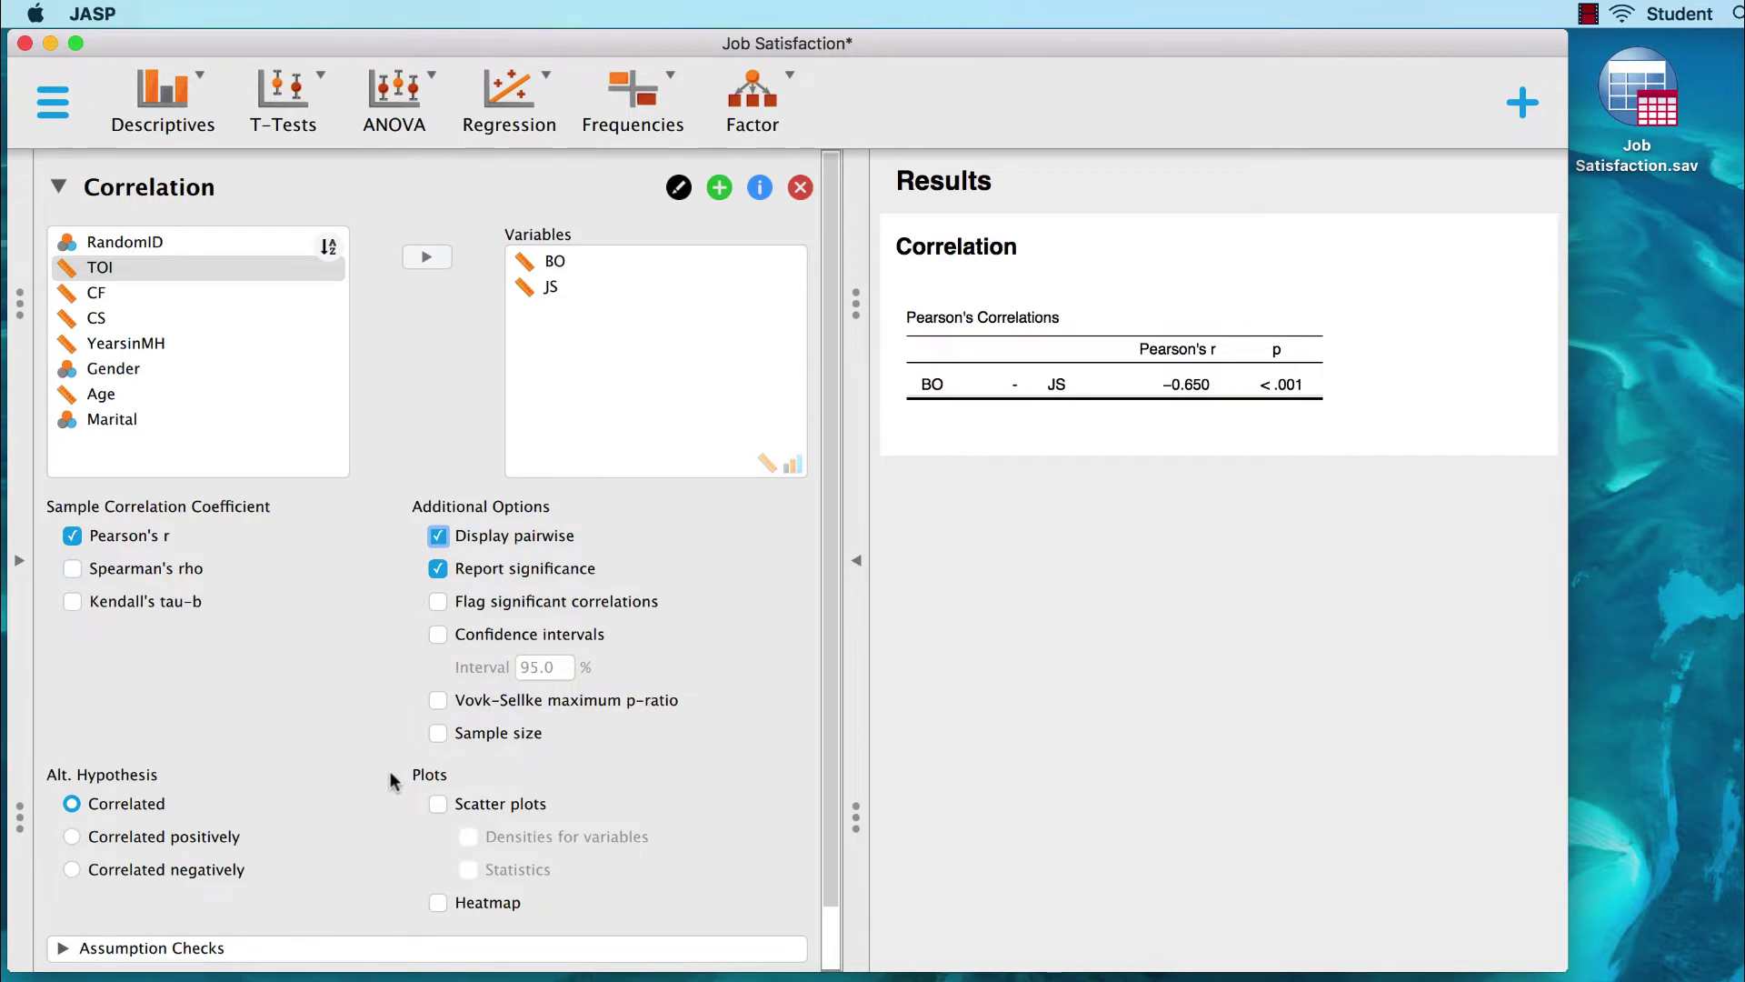
{"action": "left_click", "coordinate": [438, 805]}
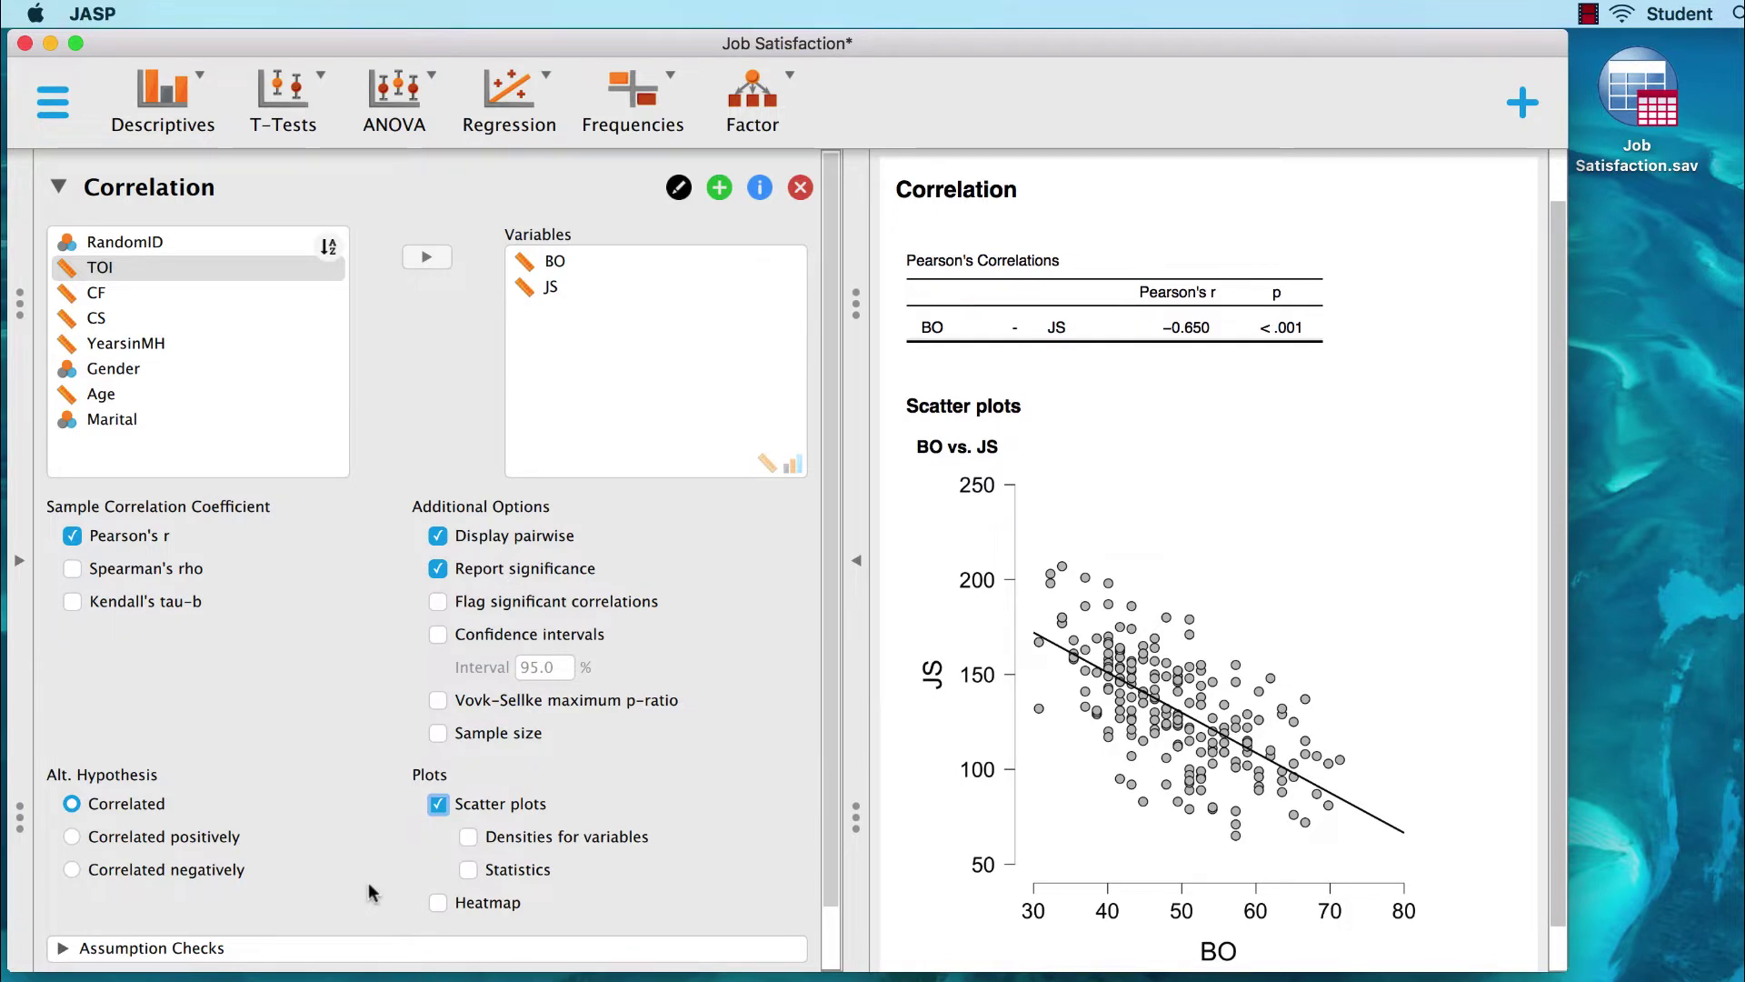
{"action": "left_click", "coordinate": [468, 837]}
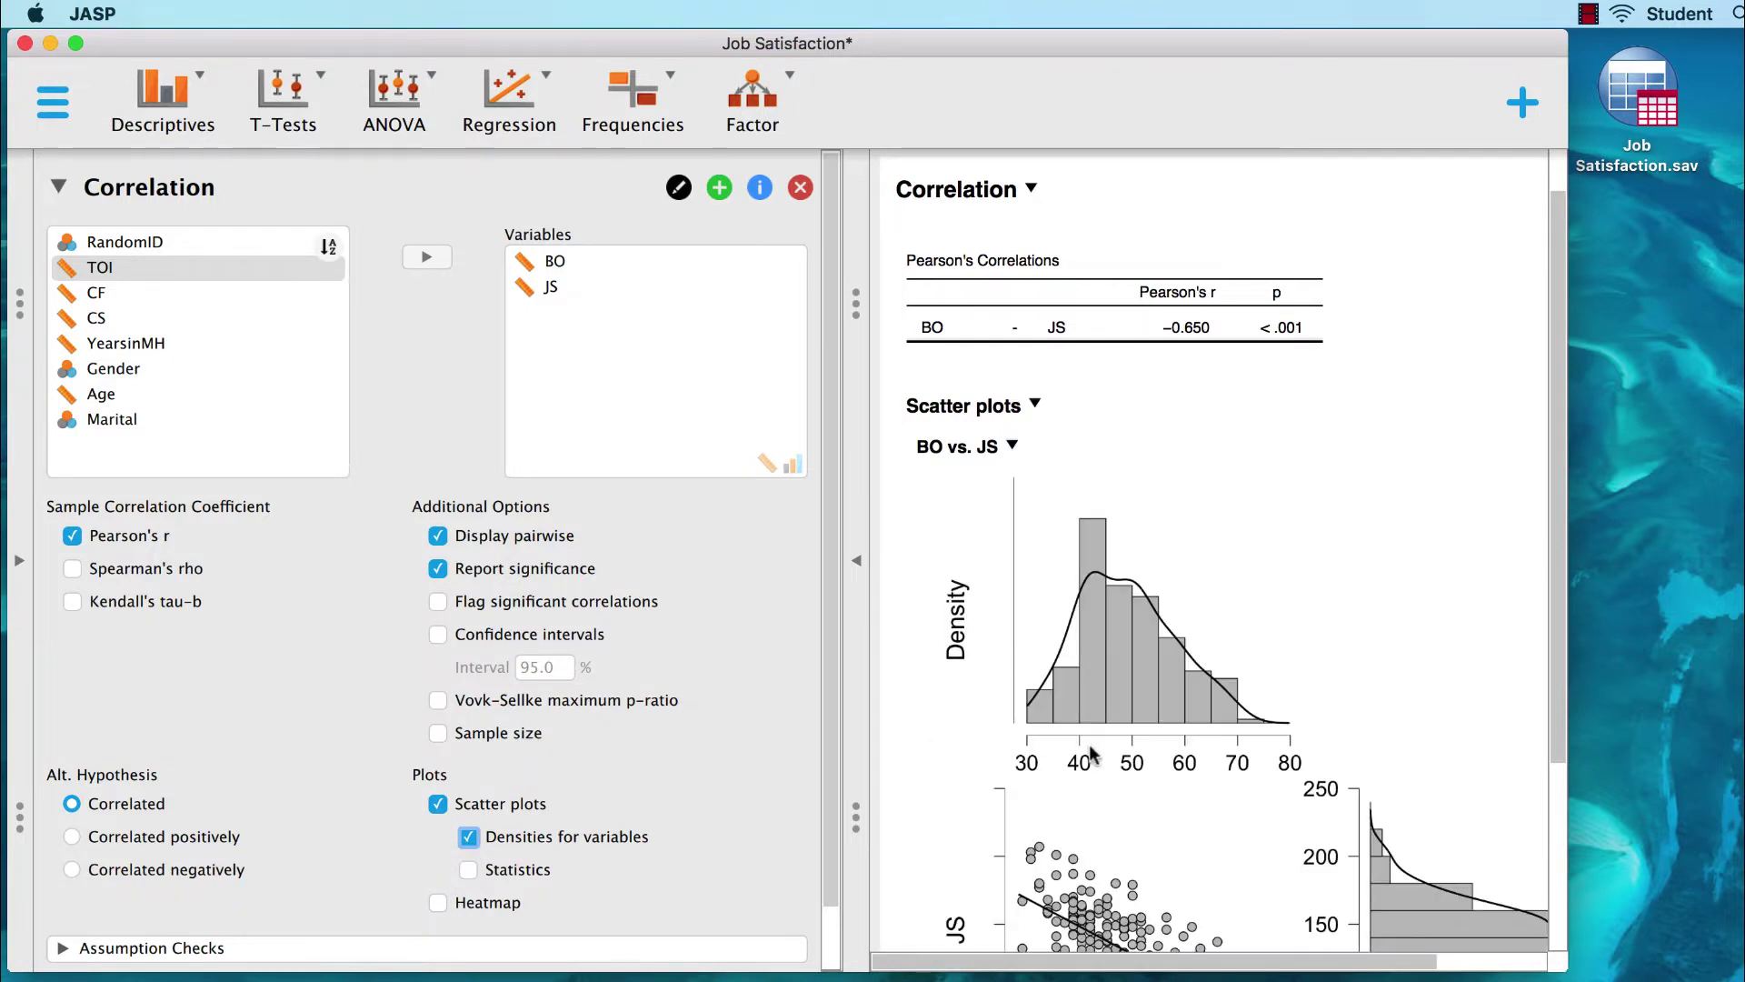
Add the Shapiro pairwise normality test to the correlation's assumption checks.
{"action": "scroll", "coordinate": [1091, 750], "scroll_direction": "down", "scroll_amount": 5}
{"action": "scroll", "coordinate": [1094, 753], "scroll_direction": "up", "scroll_amount": 1}
{"action": "scroll", "coordinate": [1094, 753], "scroll_direction": "right", "scroll_amount": 1}
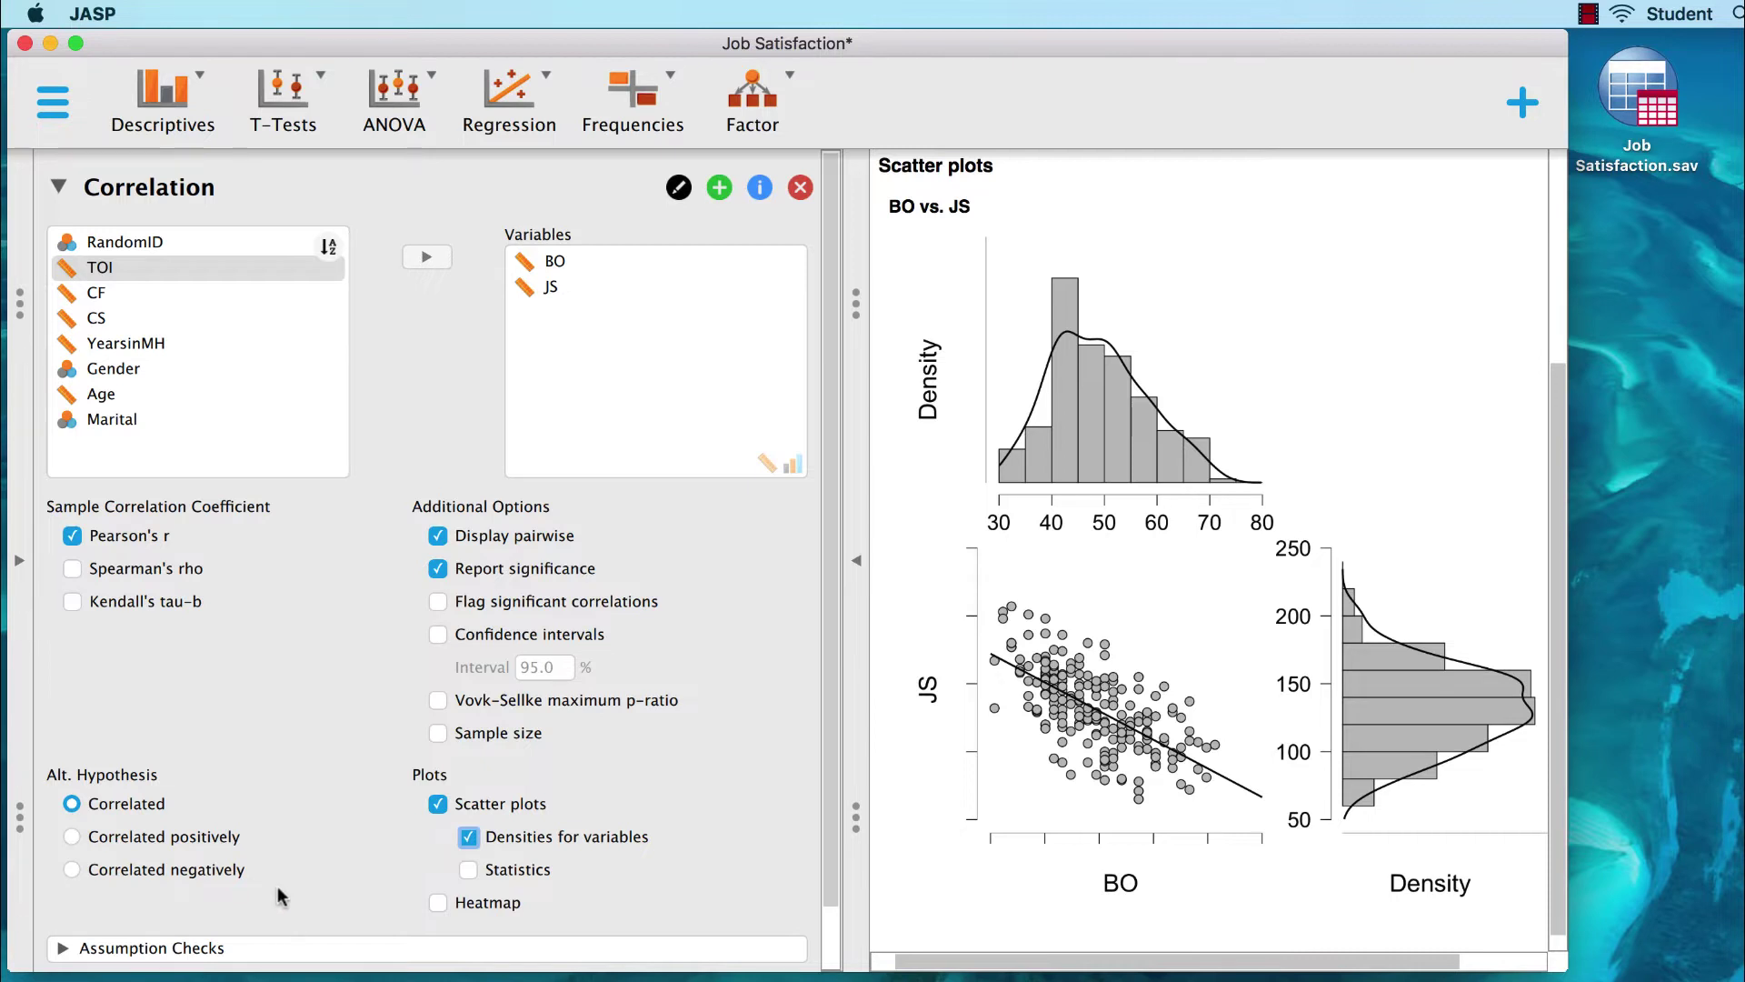
{"action": "left_click", "coordinate": [62, 948]}
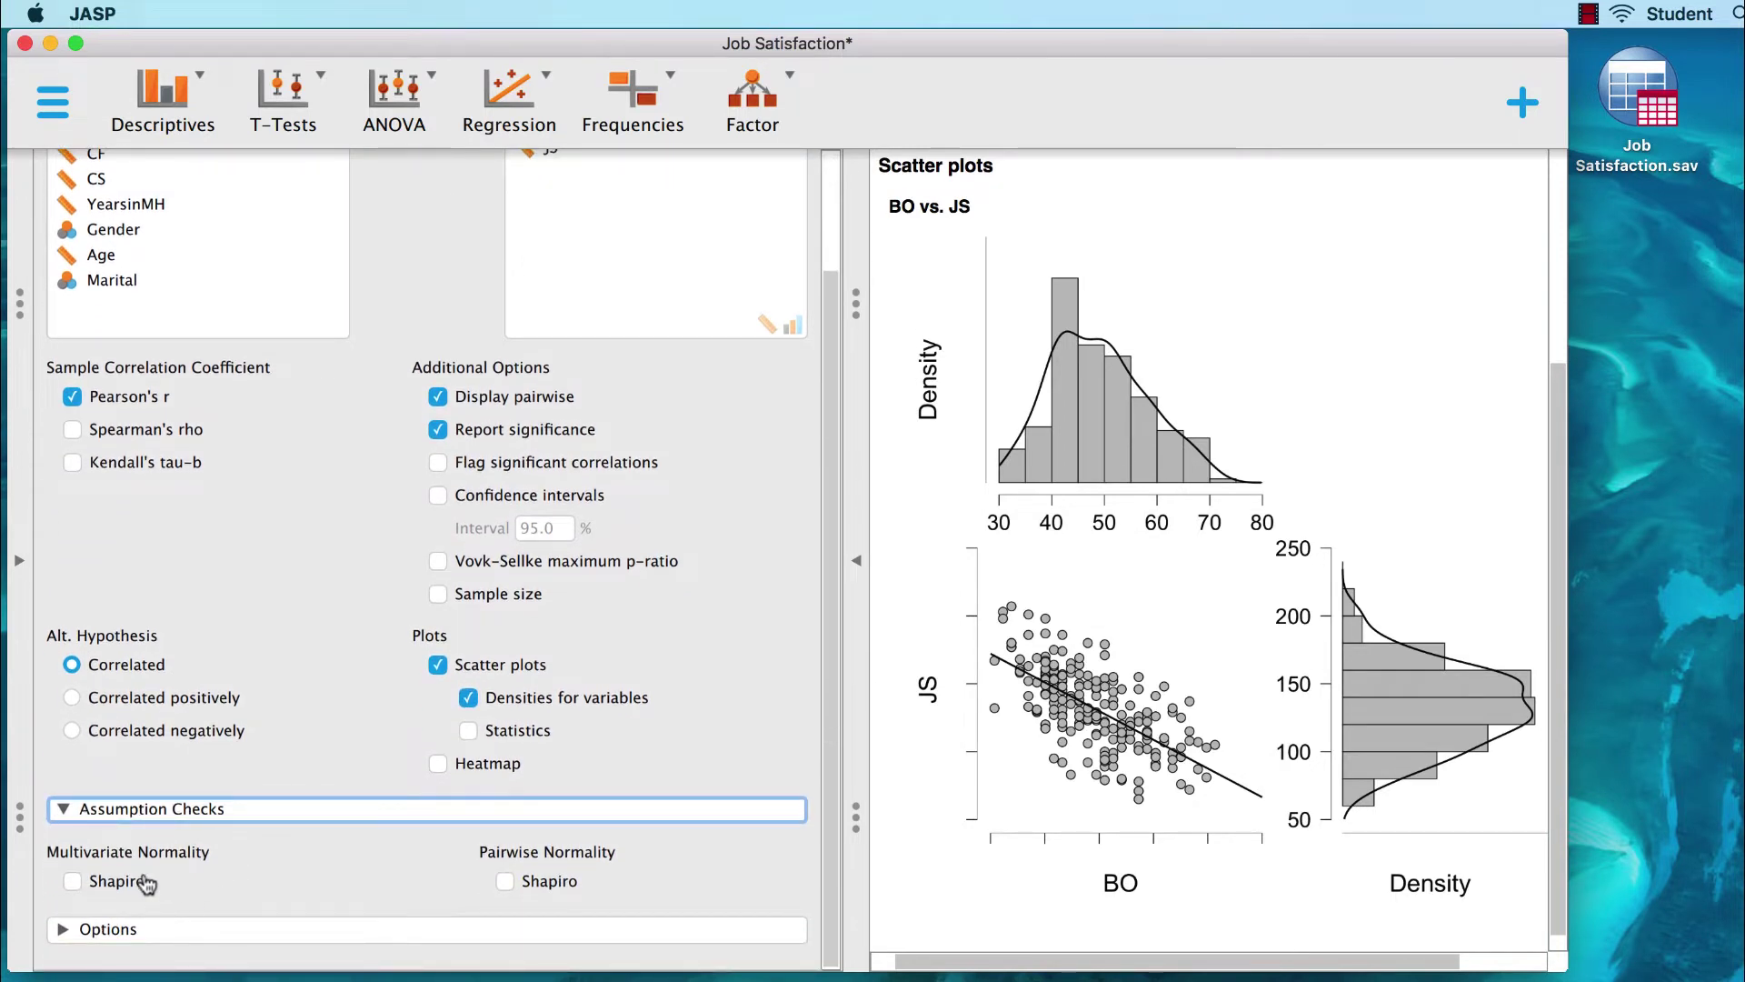
{"action": "left_click", "coordinate": [552, 887]}
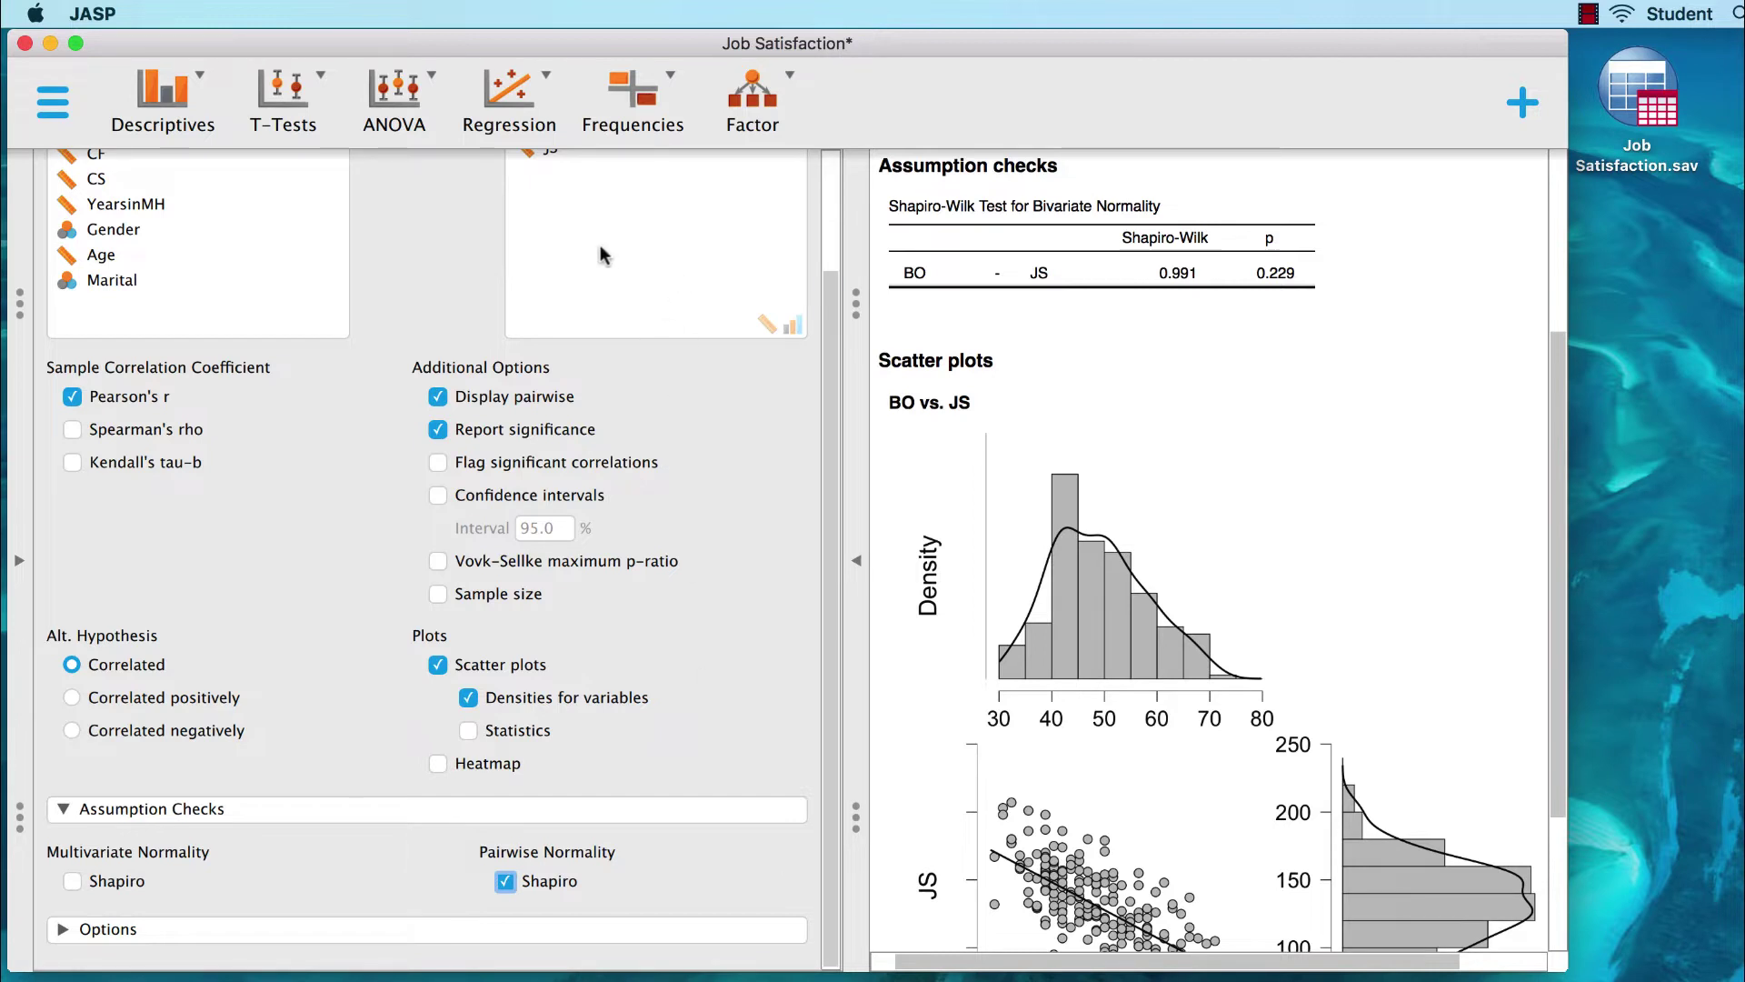
Create a classical Linear Regression with JS as the dependent variable and BO as the covariate.
{"action": "left_click", "coordinate": [548, 71]}
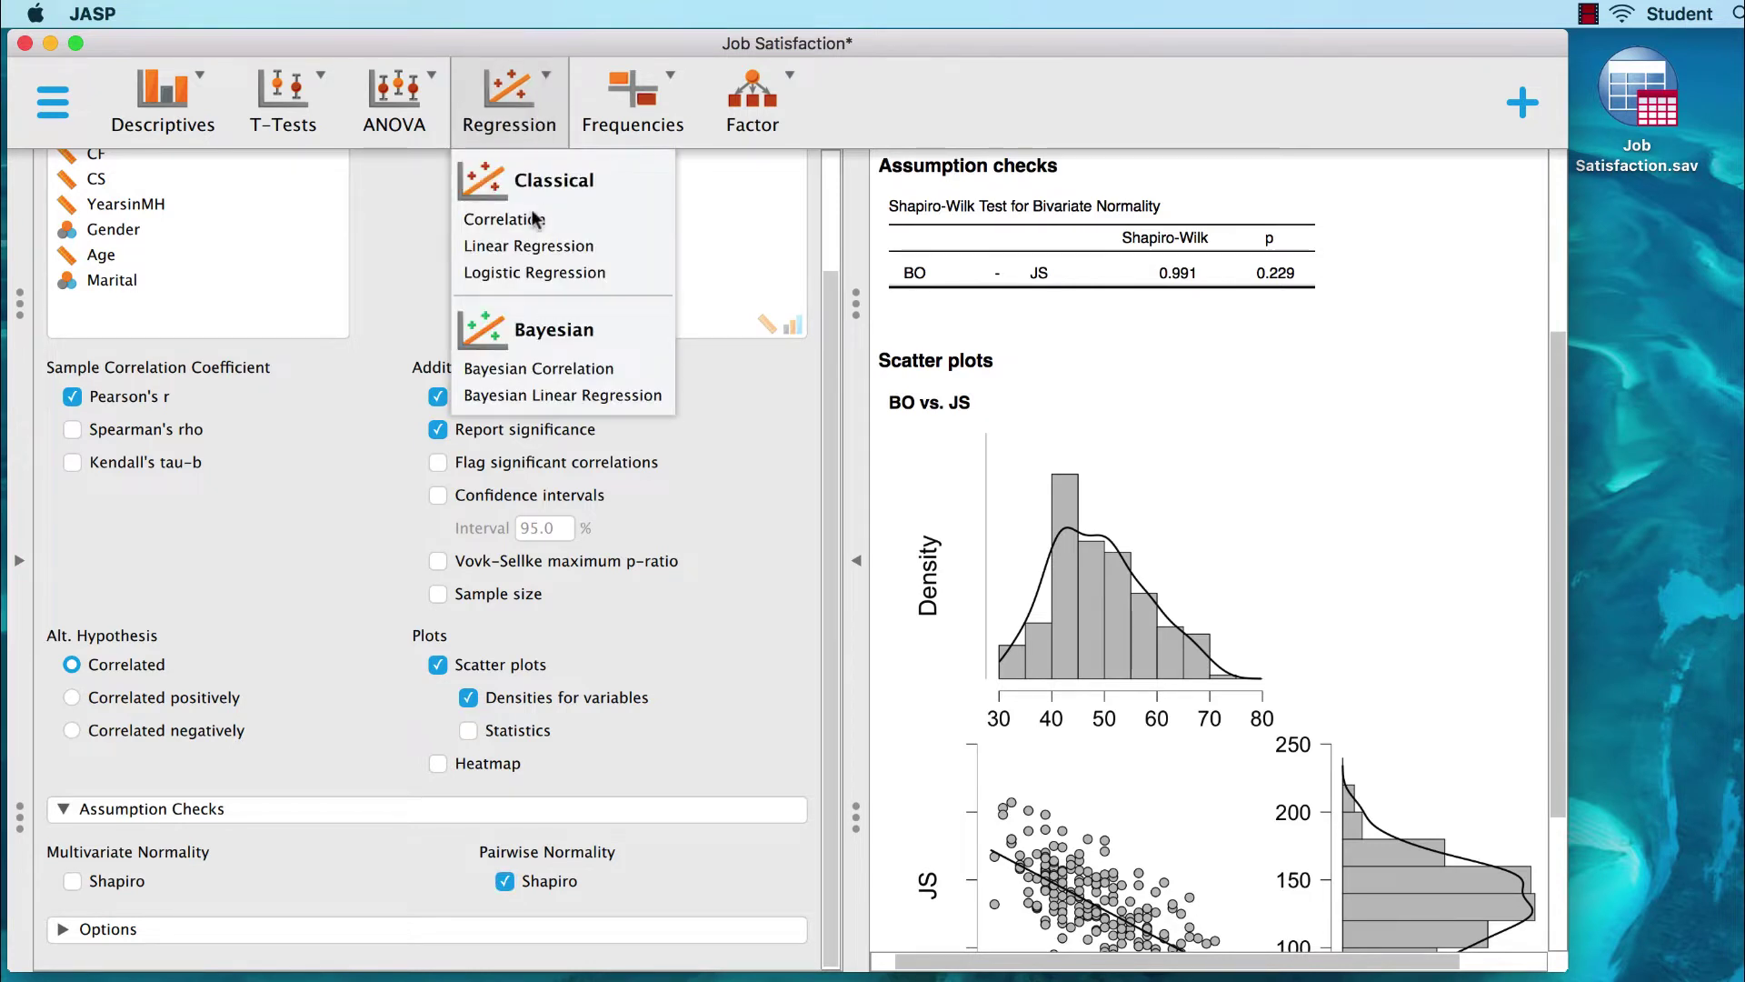
{"action": "left_click", "coordinate": [624, 242]}
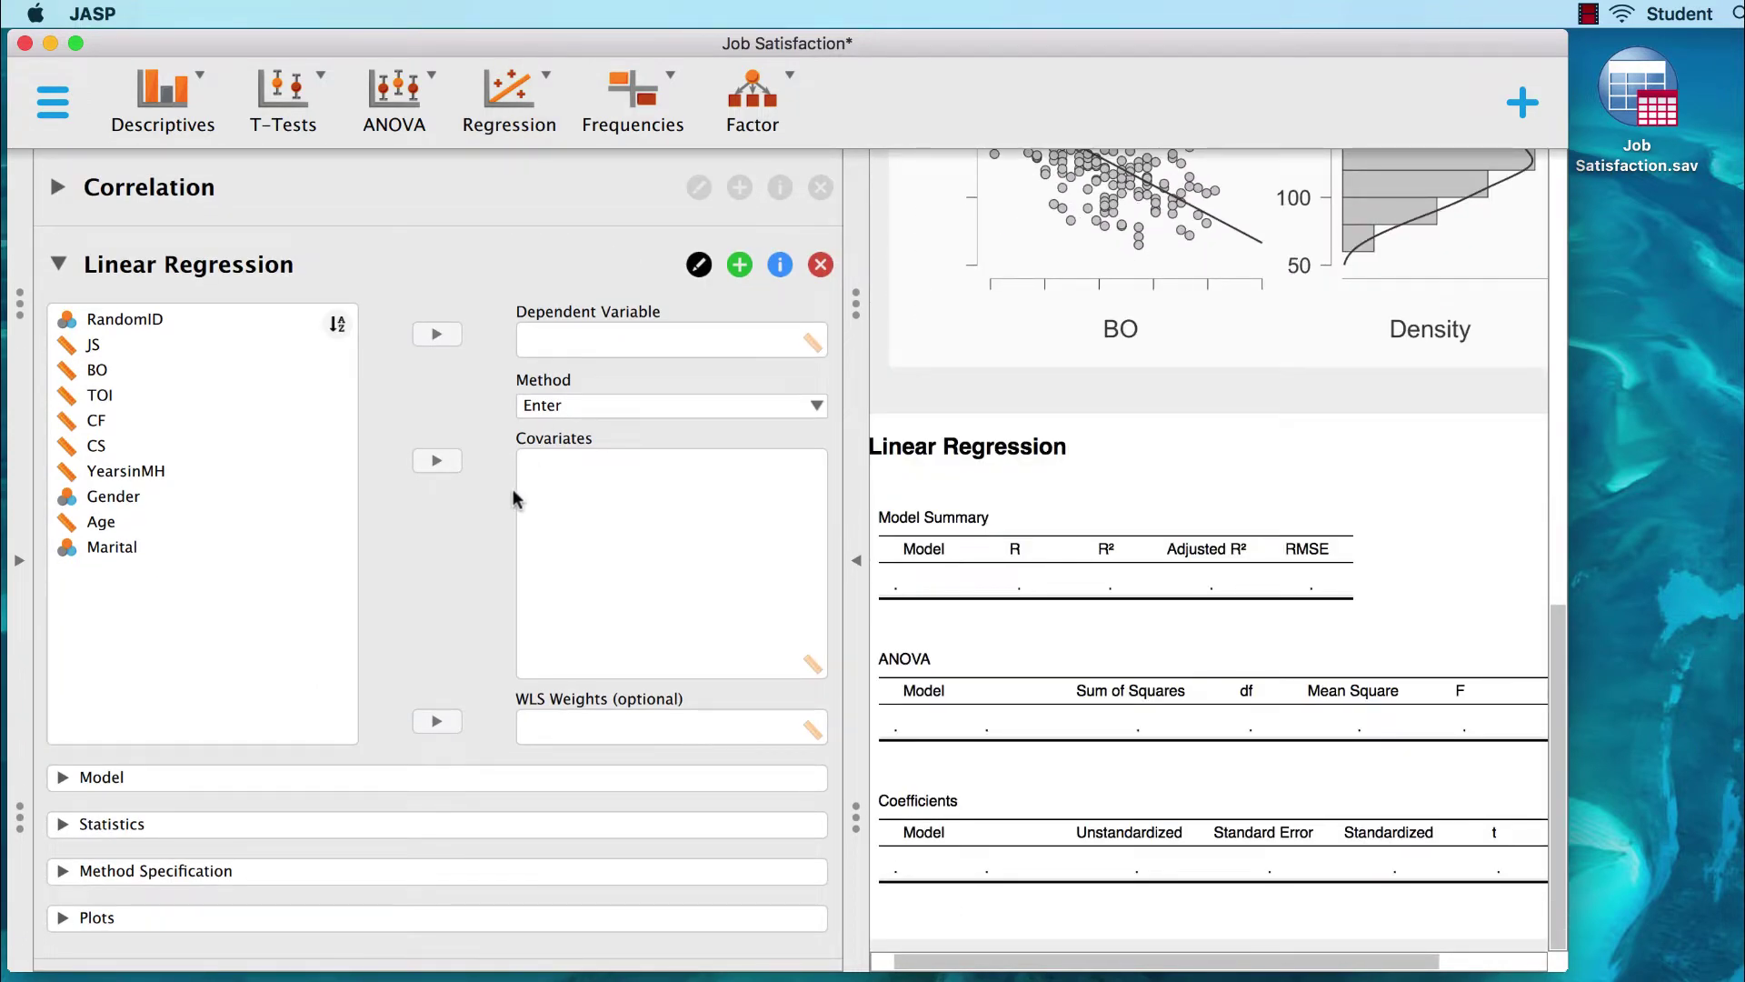
{"action": "scroll", "coordinate": [1126, 691], "scroll_direction": "left", "scroll_amount": 1}
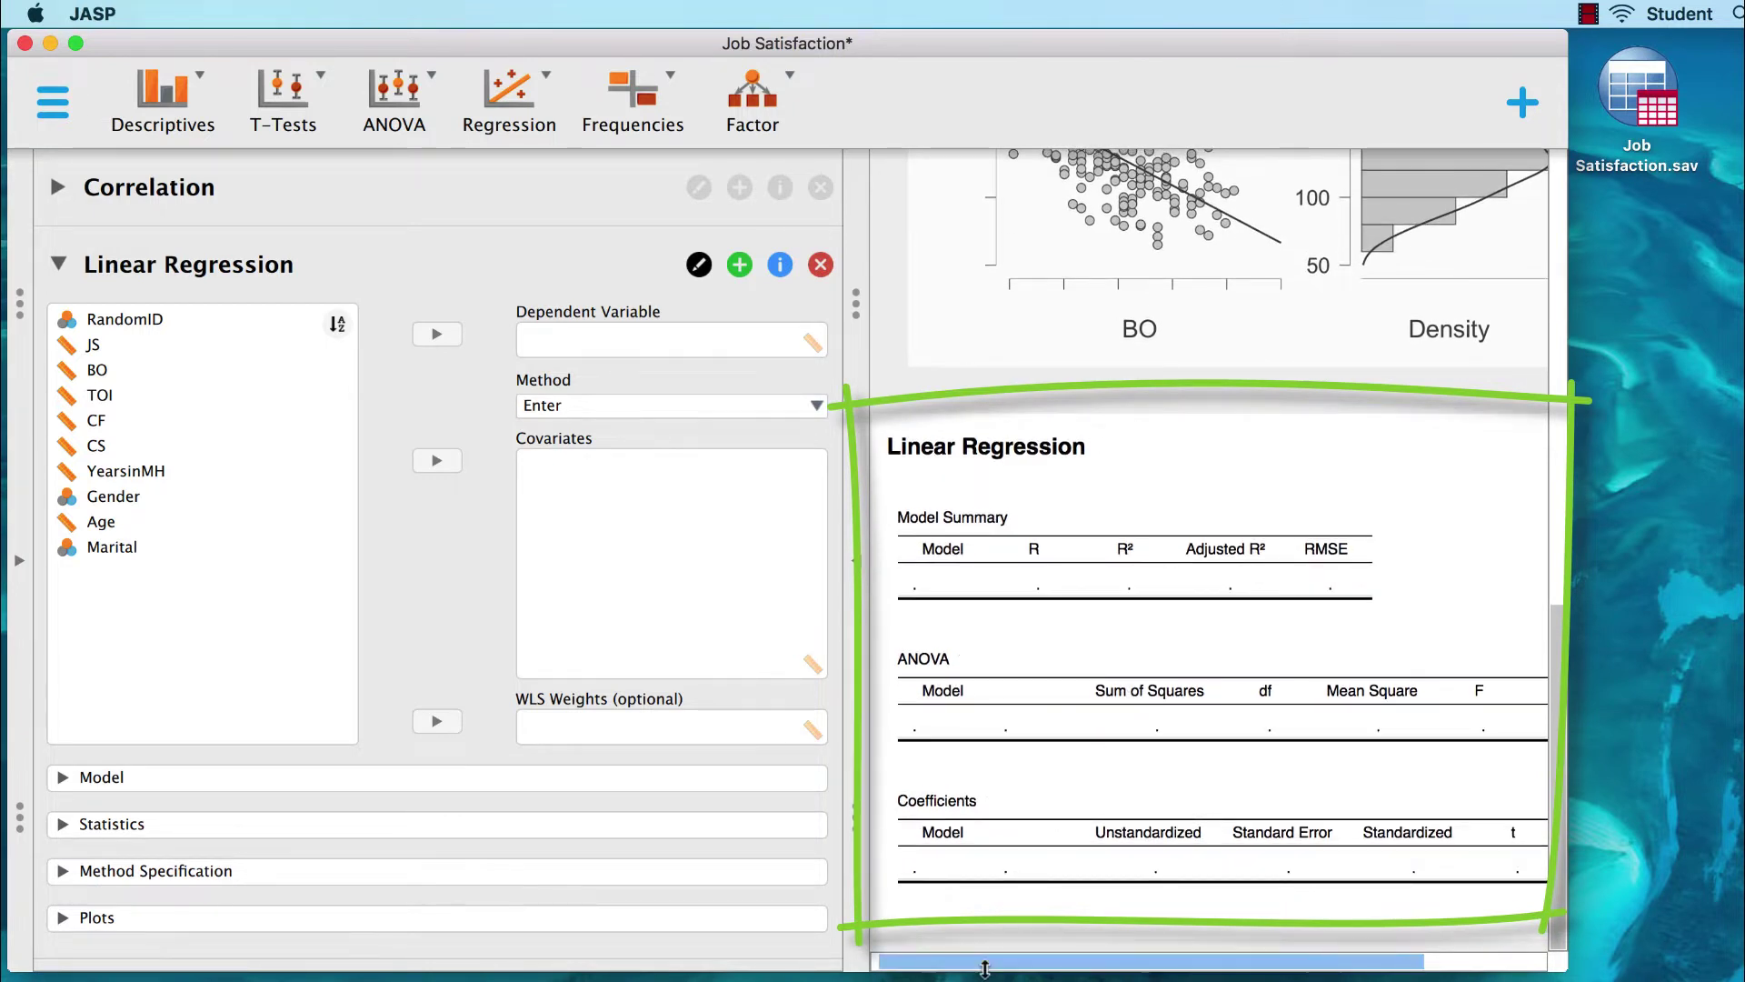
{"action": "scroll", "coordinate": [1062, 841], "scroll_direction": "up", "scroll_amount": 1}
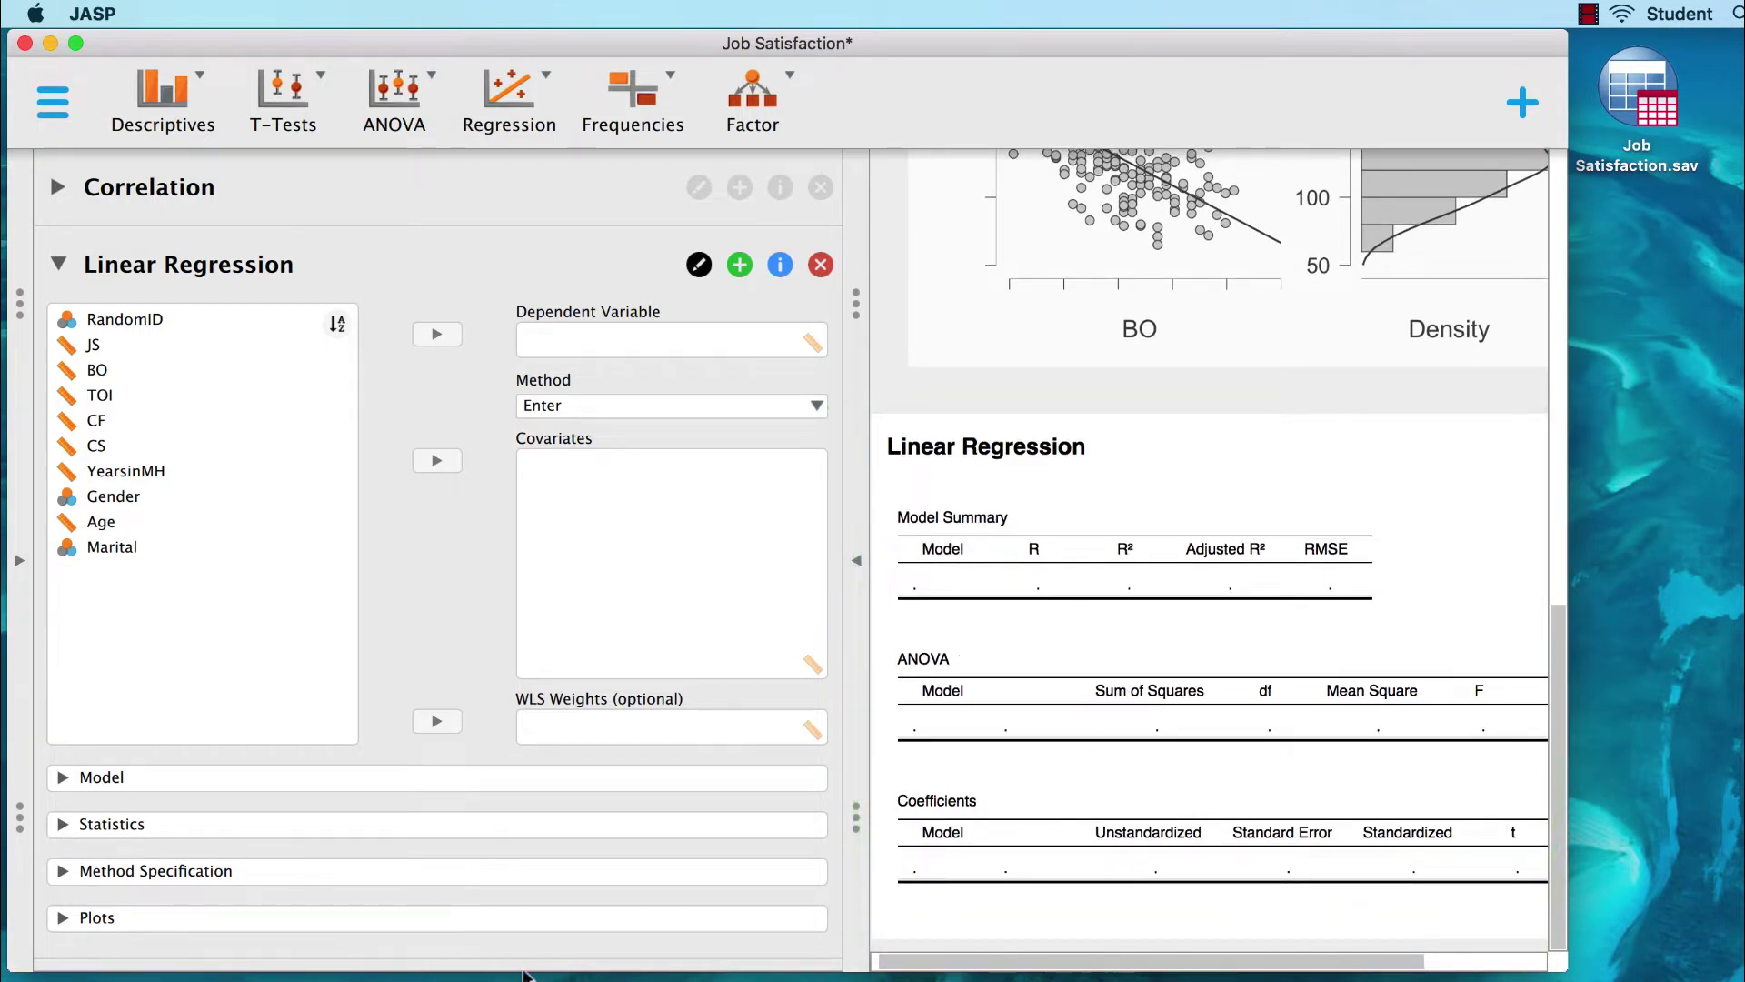
{"action": "left_click", "coordinate": [102, 348]}
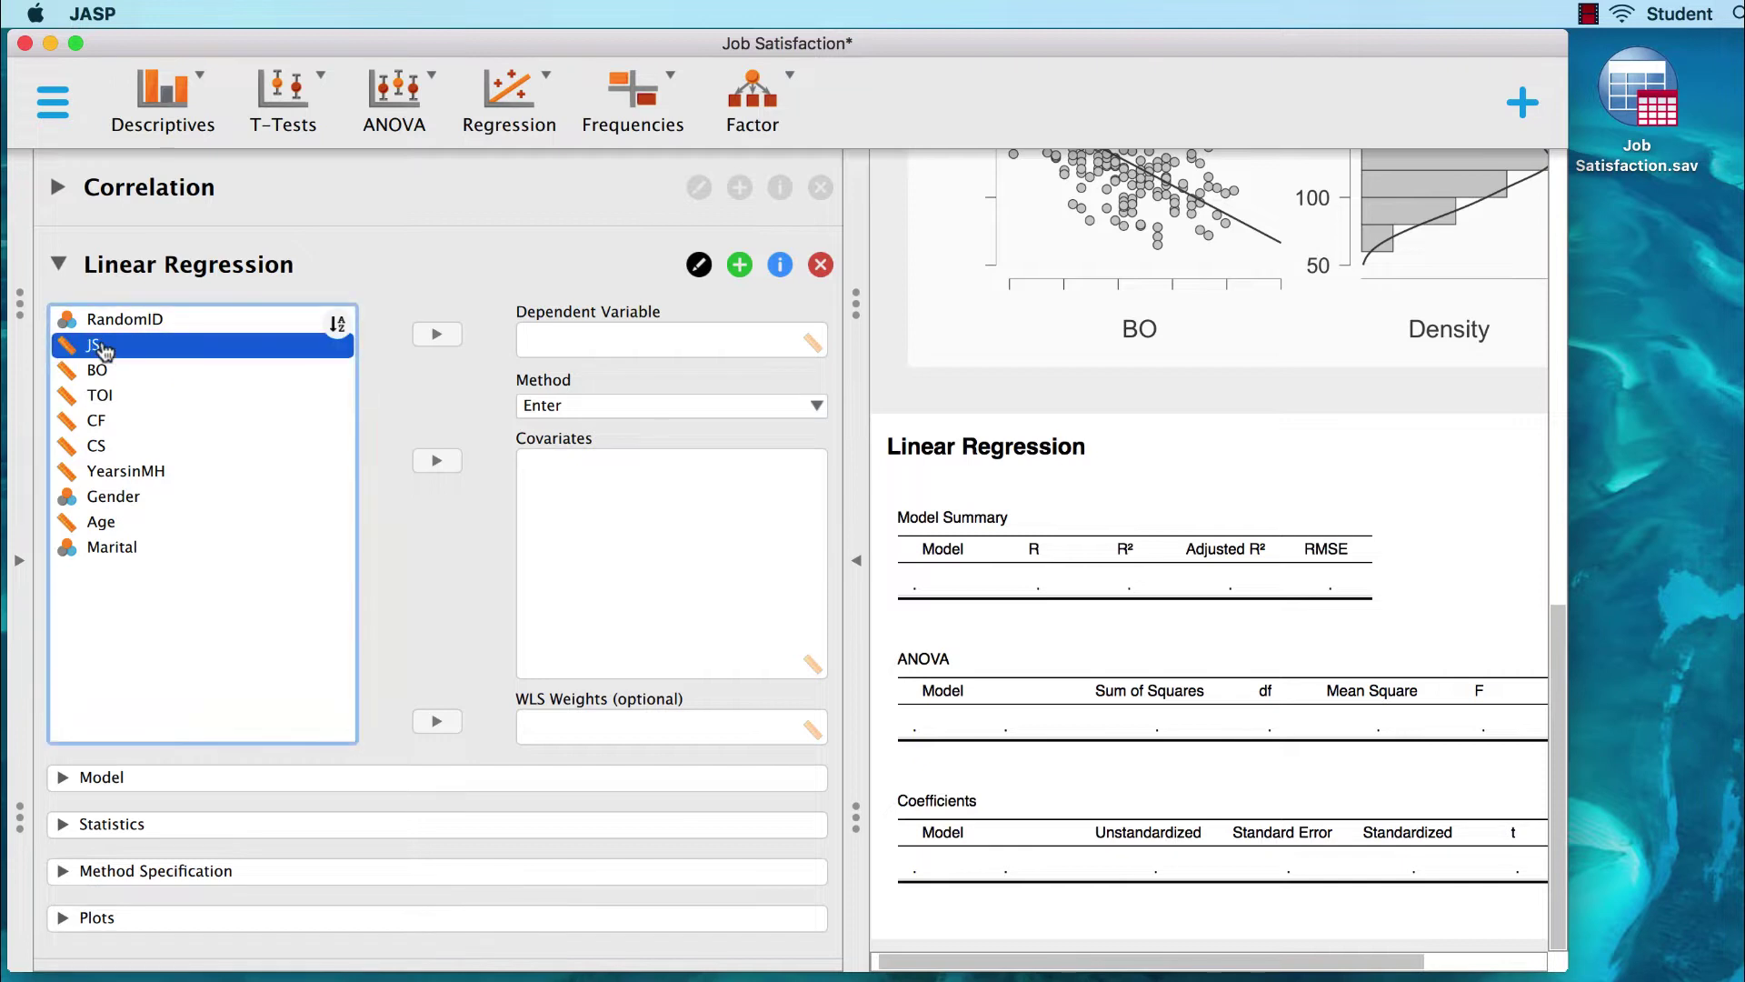
{"action": "left_click", "coordinate": [436, 334]}
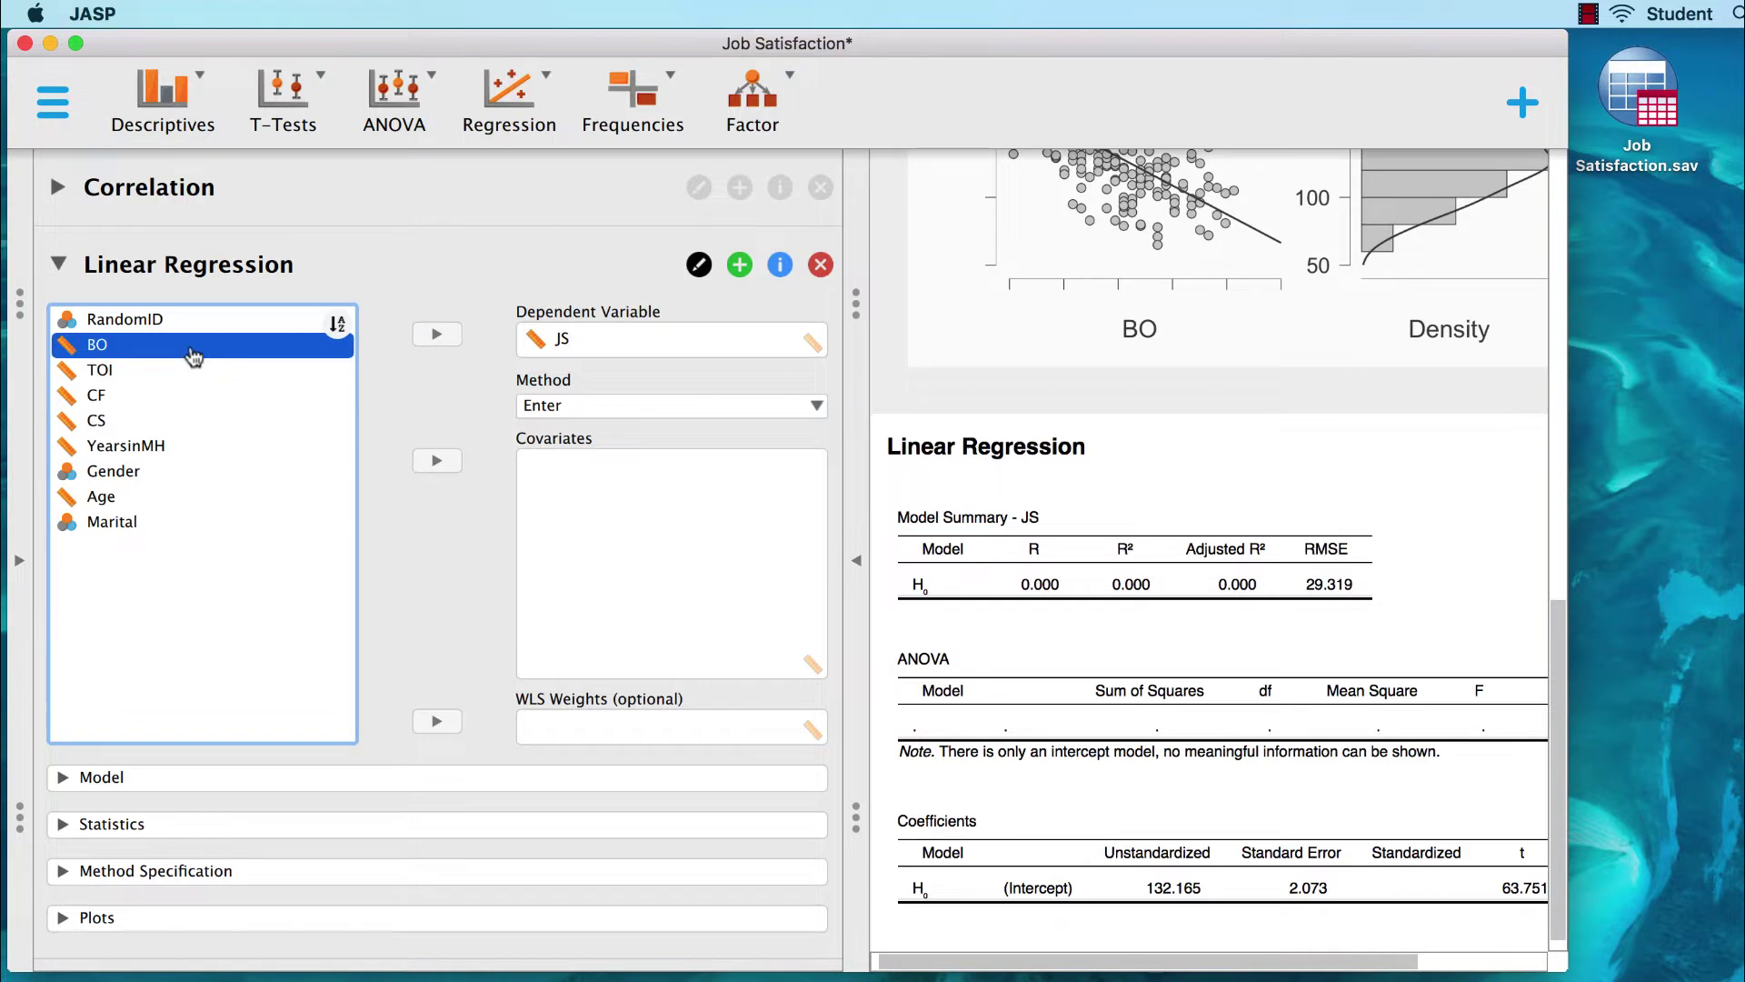
{"action": "left_click", "coordinate": [439, 465]}
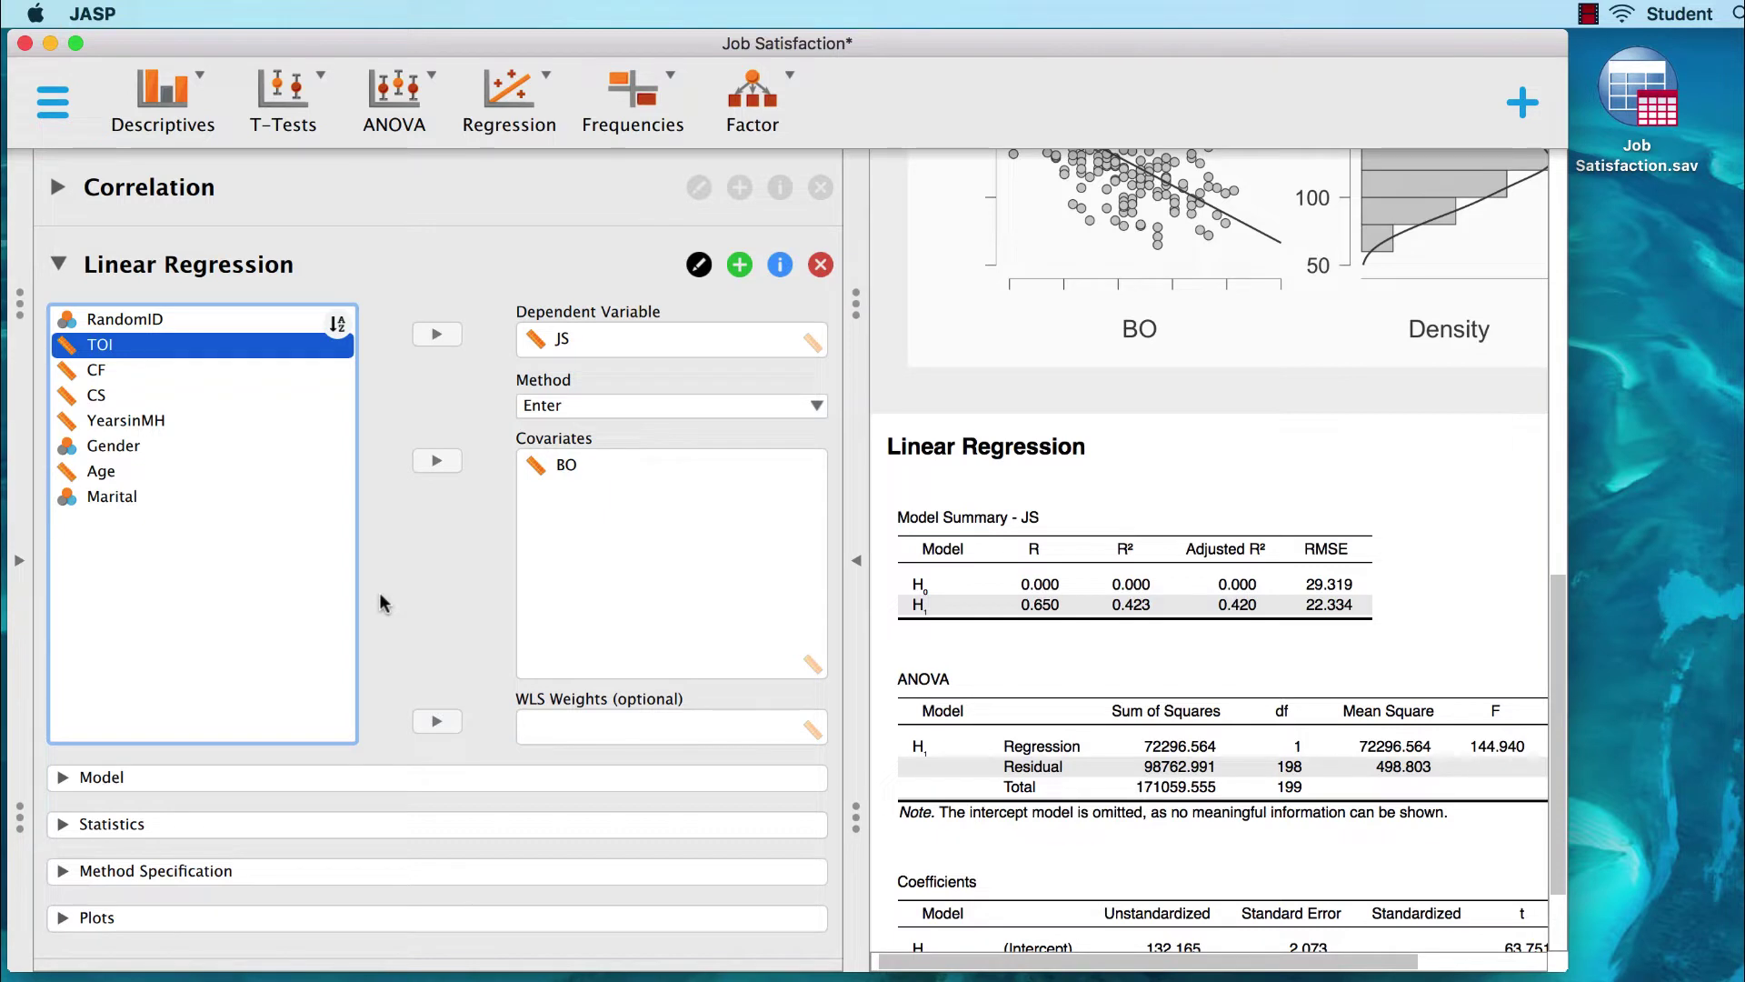
Review the linear regression's model terms and intercept setting.
{"action": "left_click", "coordinate": [63, 780]}
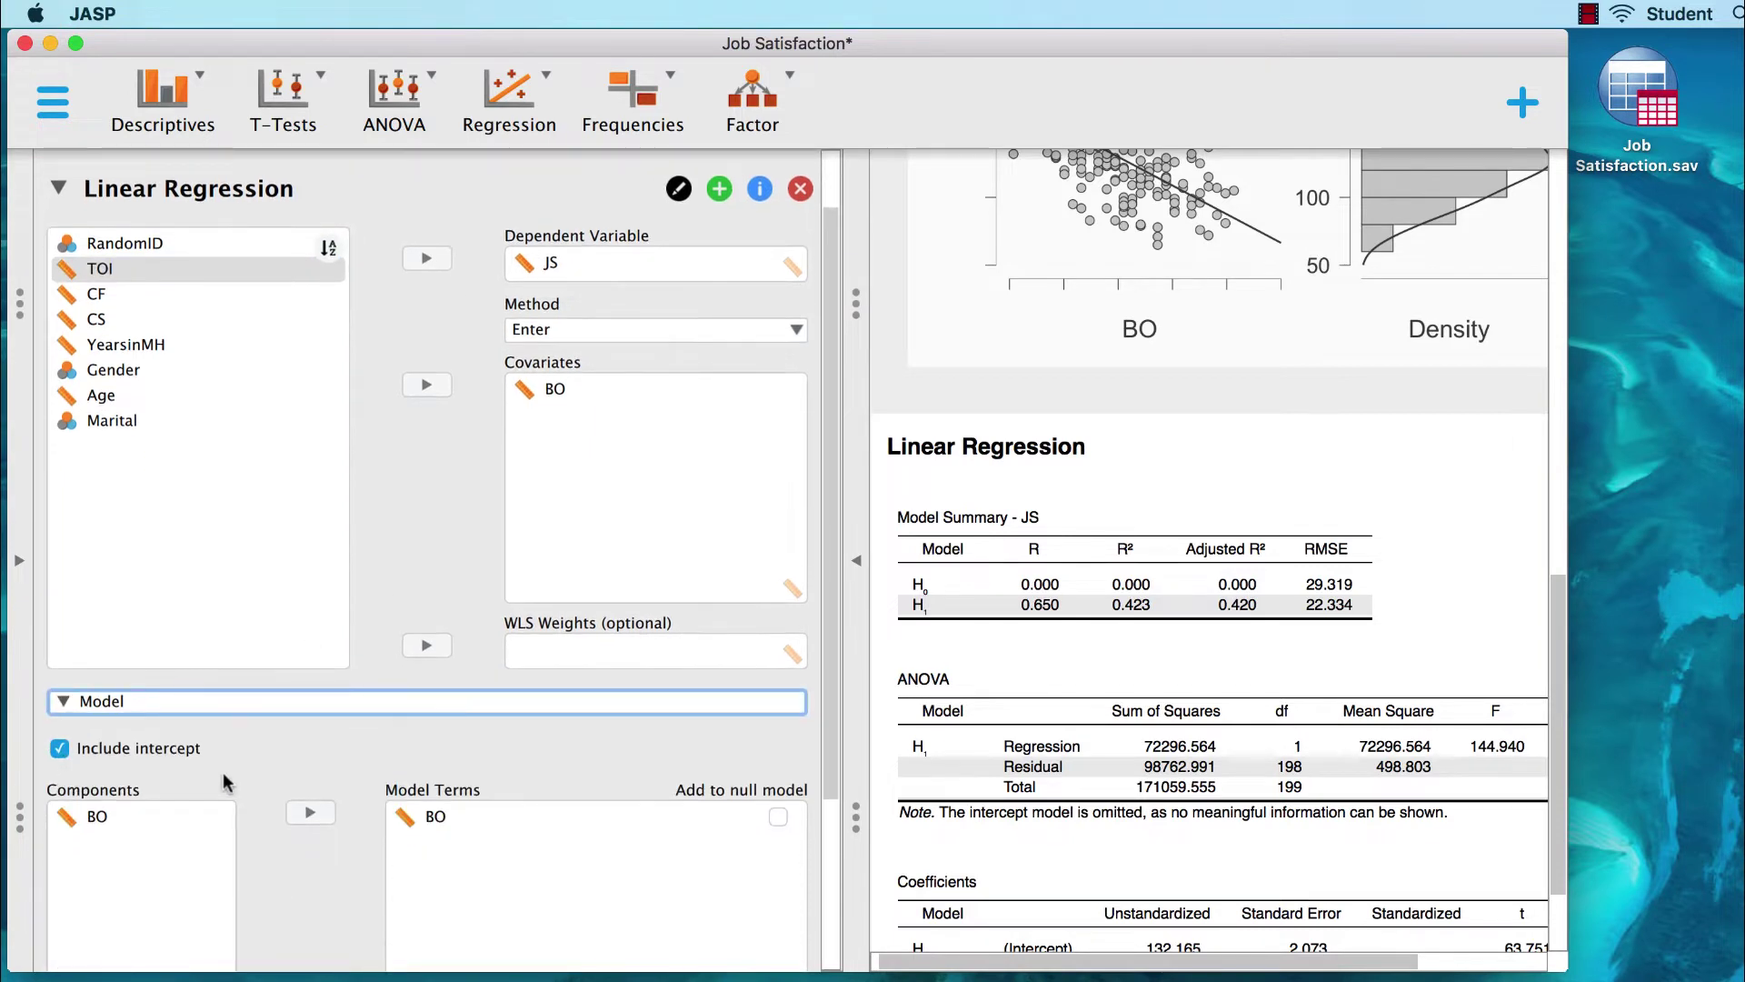
{"action": "scroll", "coordinate": [222, 780], "scroll_direction": "down", "scroll_amount": 1}
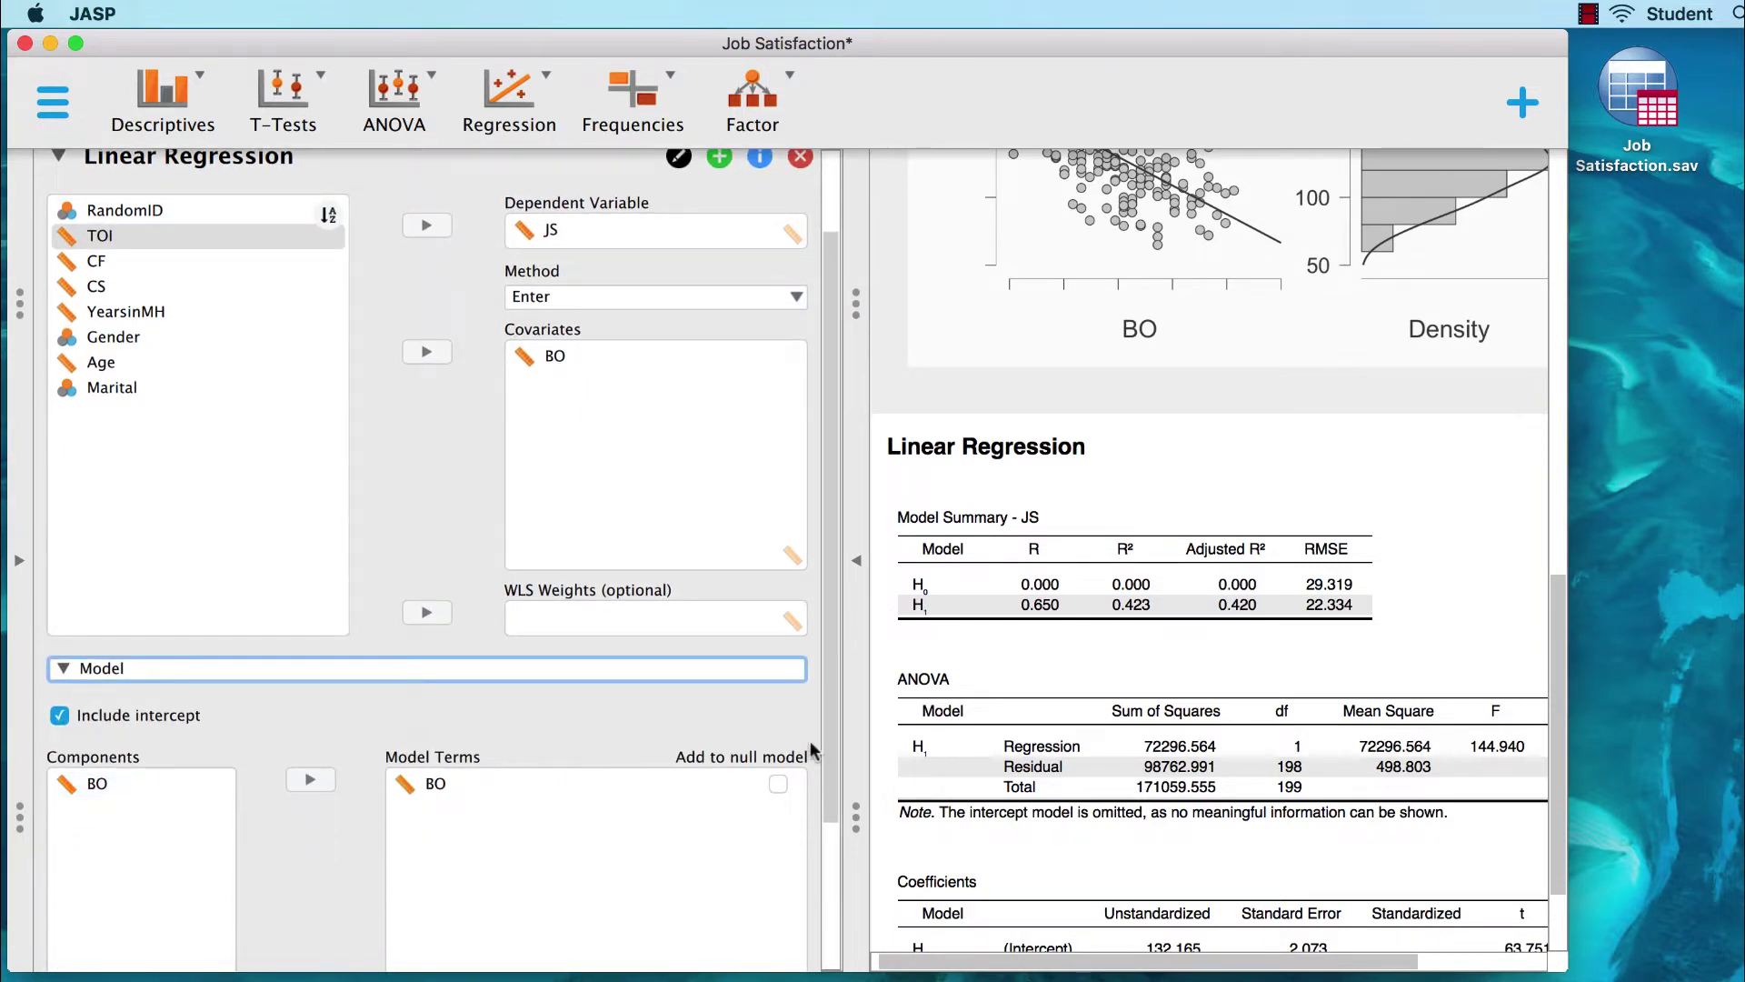
{"action": "left_click_drag", "start_coordinate": [828, 743], "coordinate": [827, 883]}
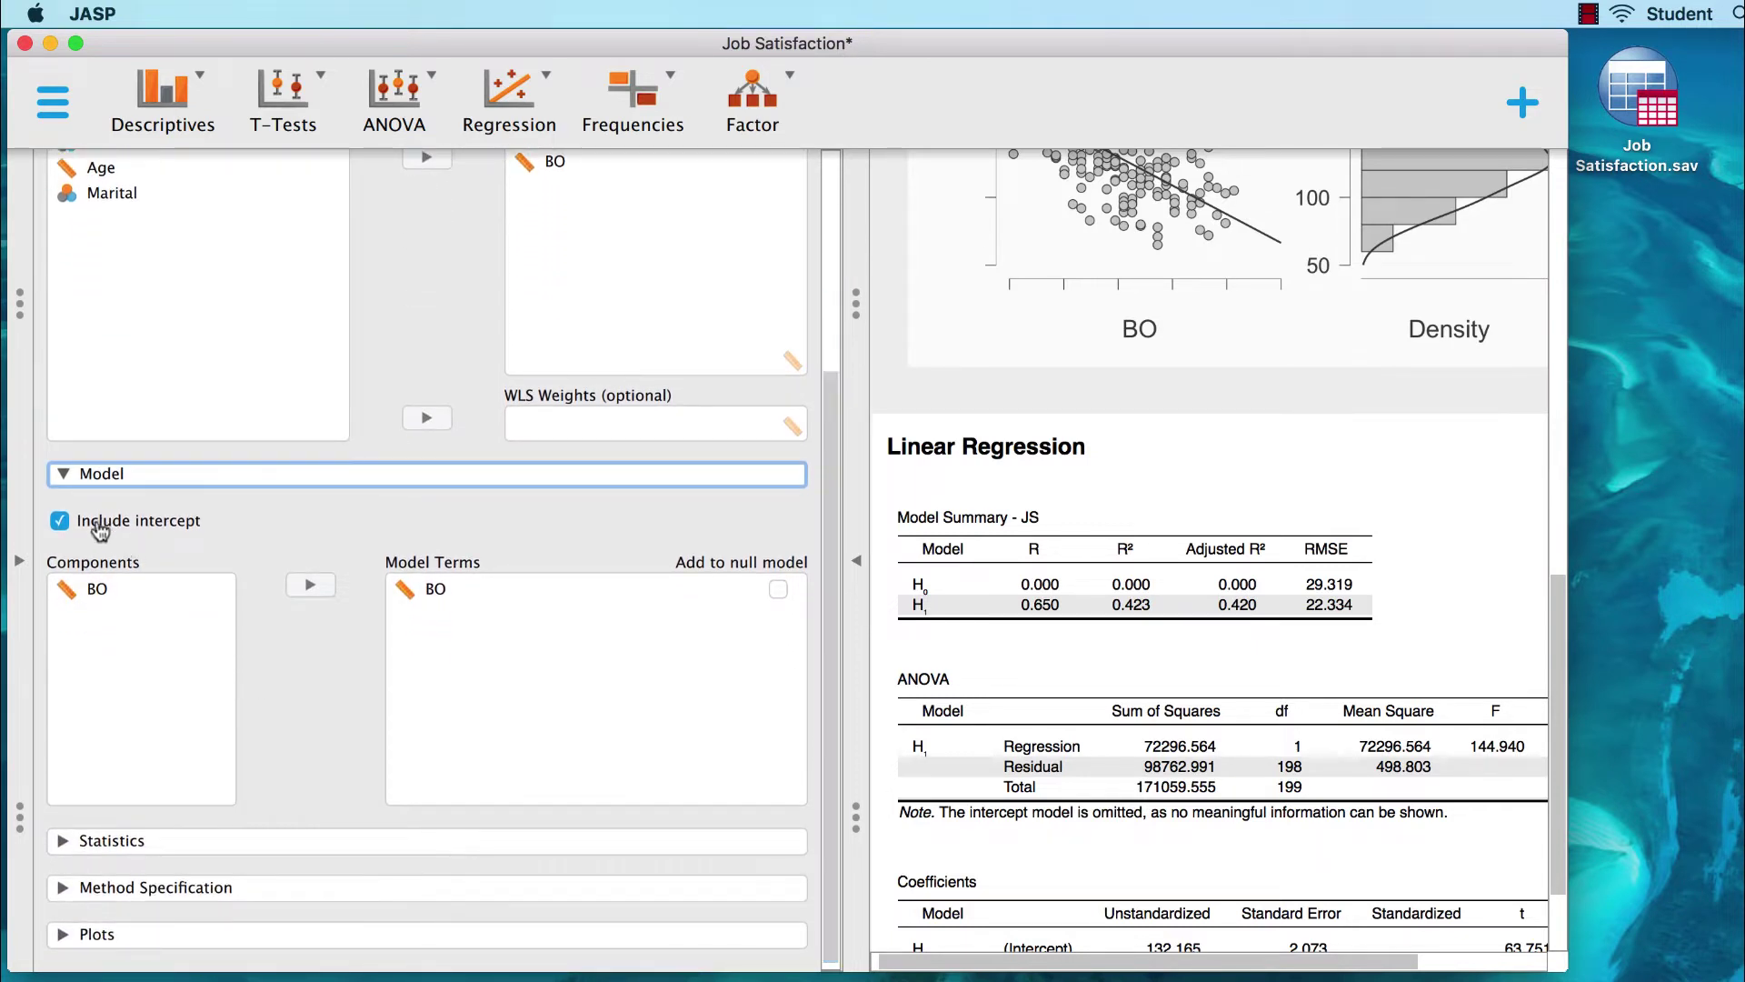
{"action": "left_click", "coordinate": [60, 474]}
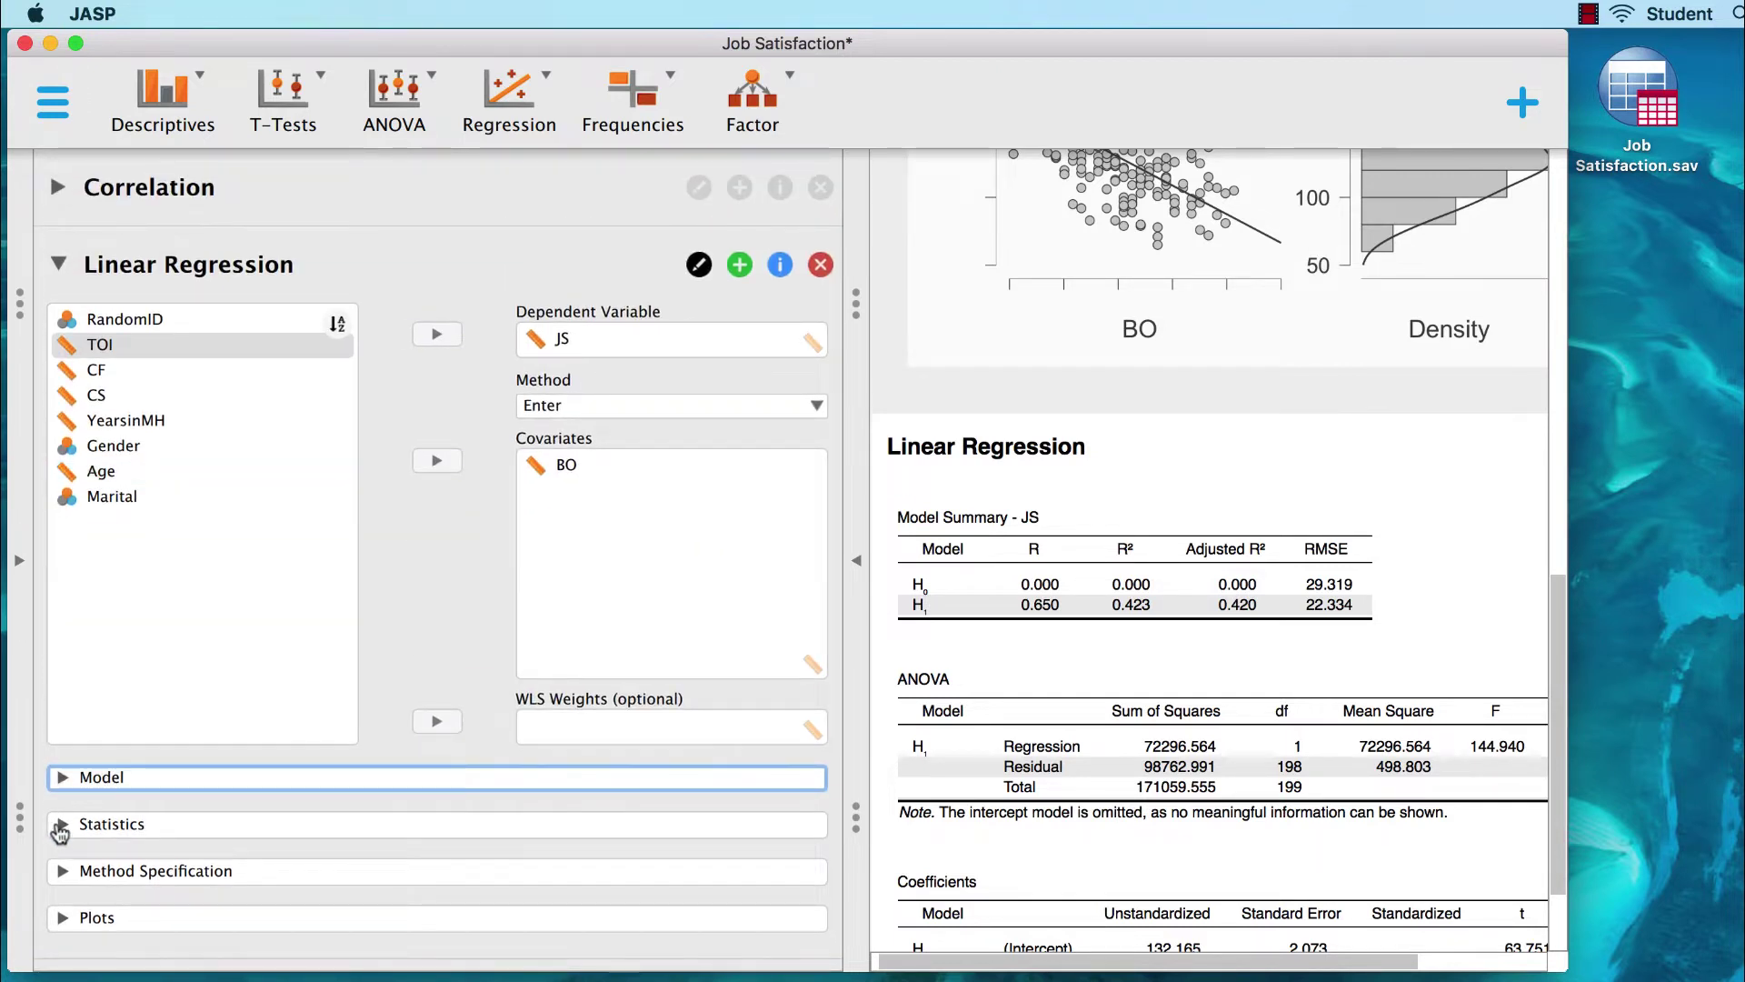
Add 95% confidence intervals for the regression coefficients and descriptives to the linear regression output.
{"action": "left_click", "coordinate": [62, 834]}
{"action": "left_click_drag", "start_coordinate": [830, 730], "coordinate": [830, 891]}
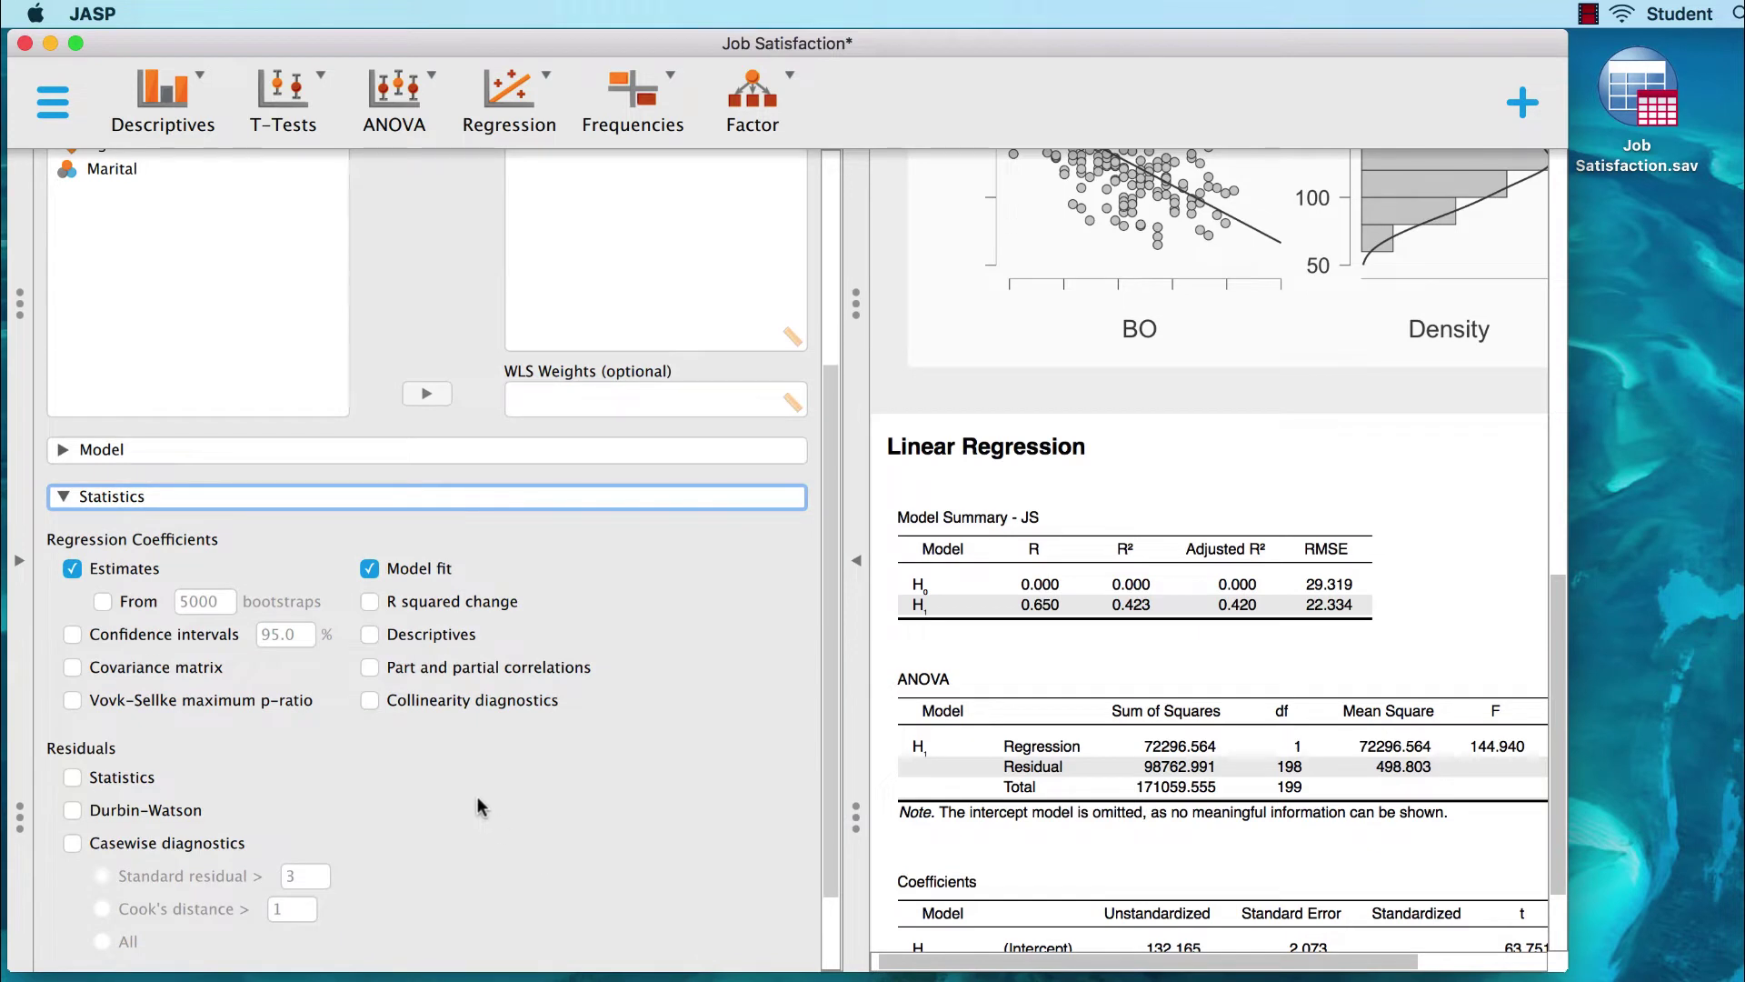
{"action": "left_click", "coordinate": [73, 635]}
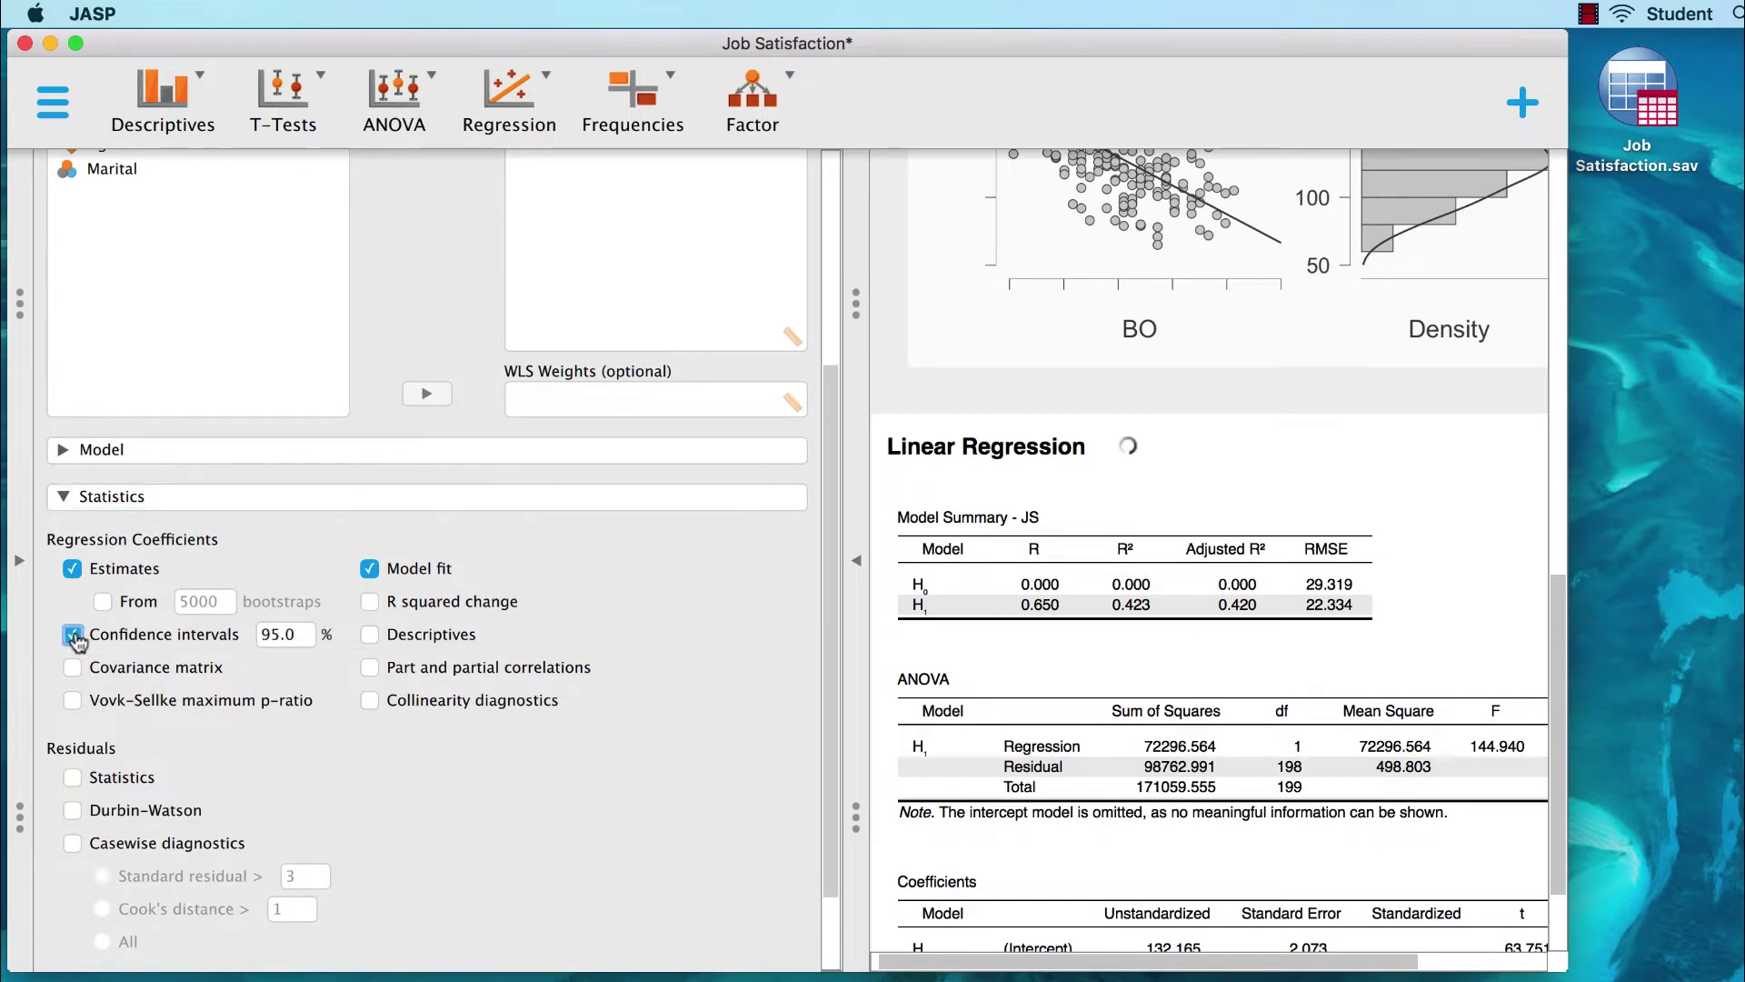
{"action": "left_click", "coordinate": [370, 635]}
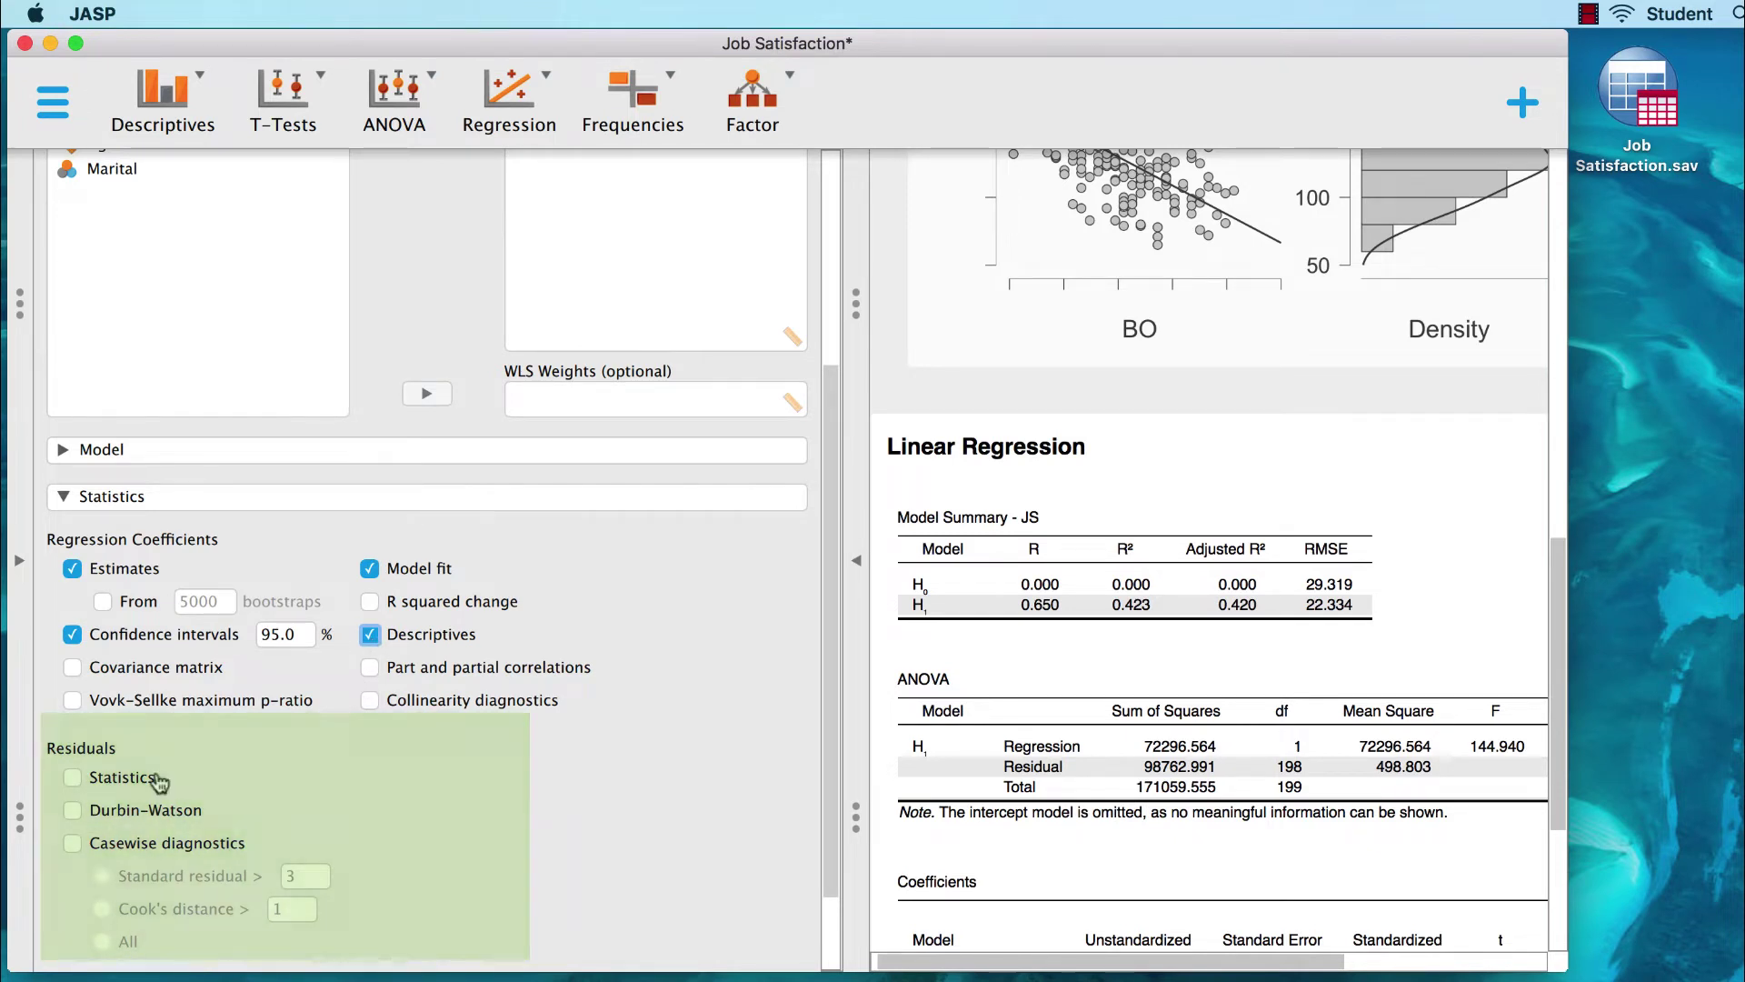
Add residual statistics and the Durbin-Watson test to the linear regression and review their output.
{"action": "left_click", "coordinate": [100, 783]}
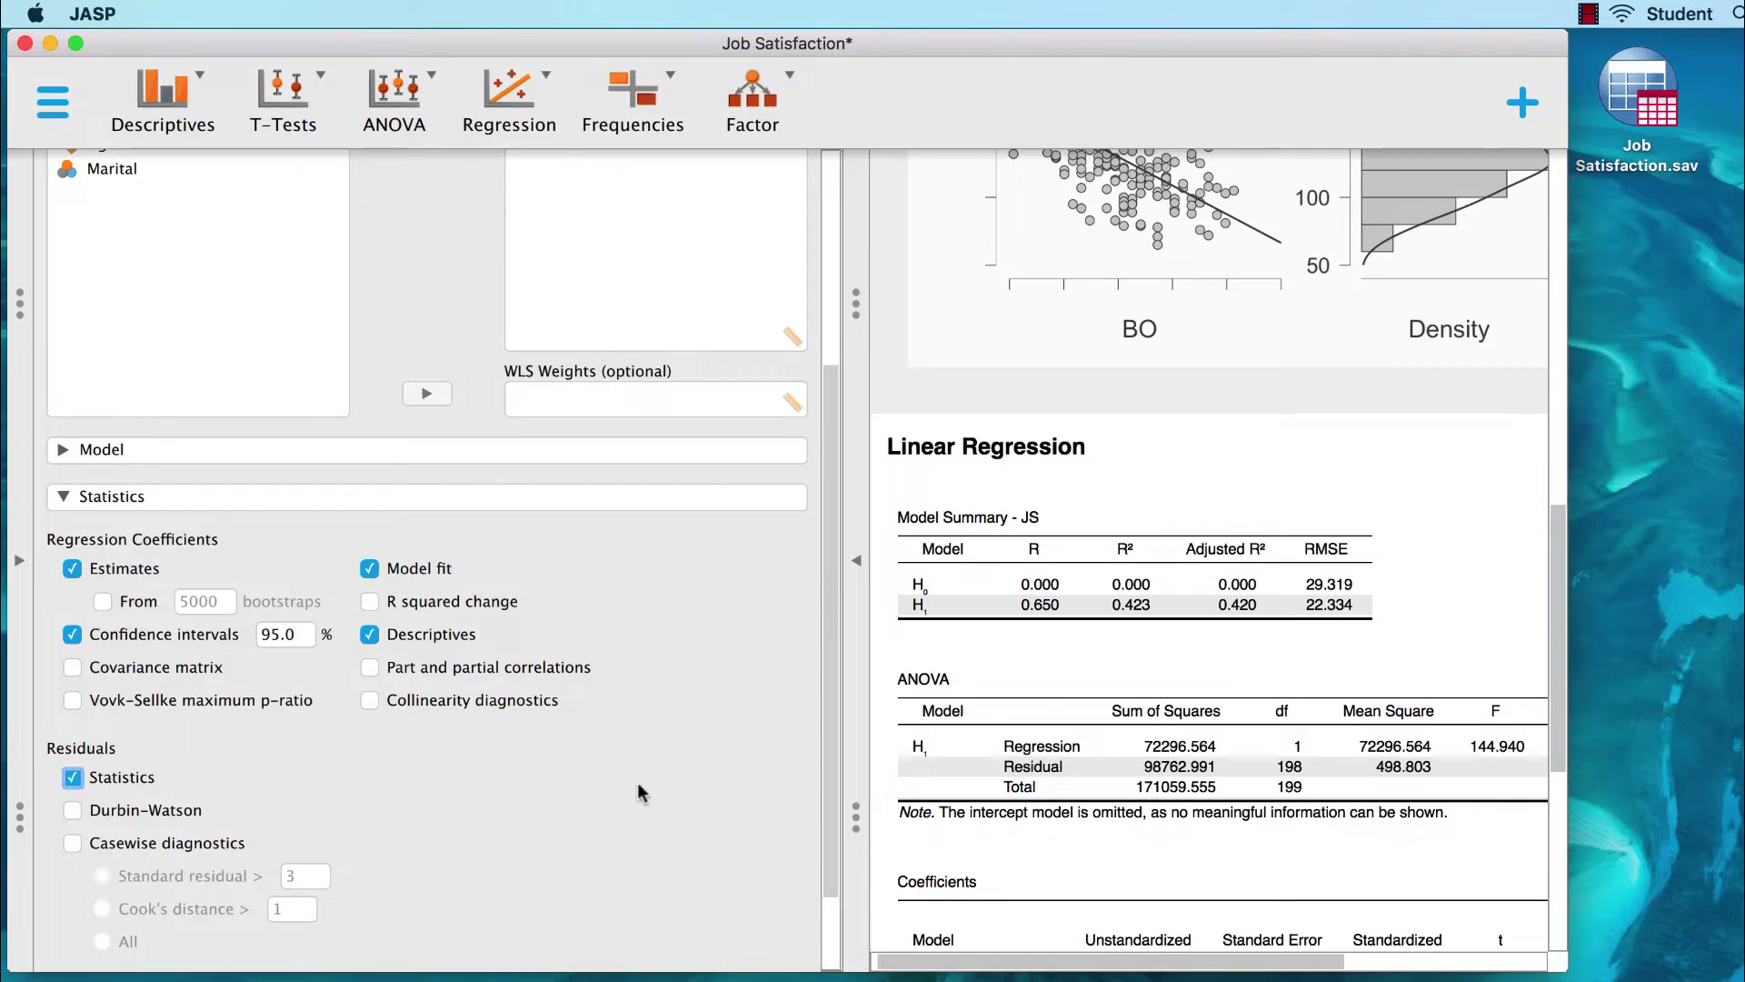
{"action": "scroll", "coordinate": [1098, 764], "scroll_direction": "down", "scroll_amount": 5}
{"action": "scroll", "coordinate": [1099, 773], "scroll_direction": "down", "scroll_amount": 3}
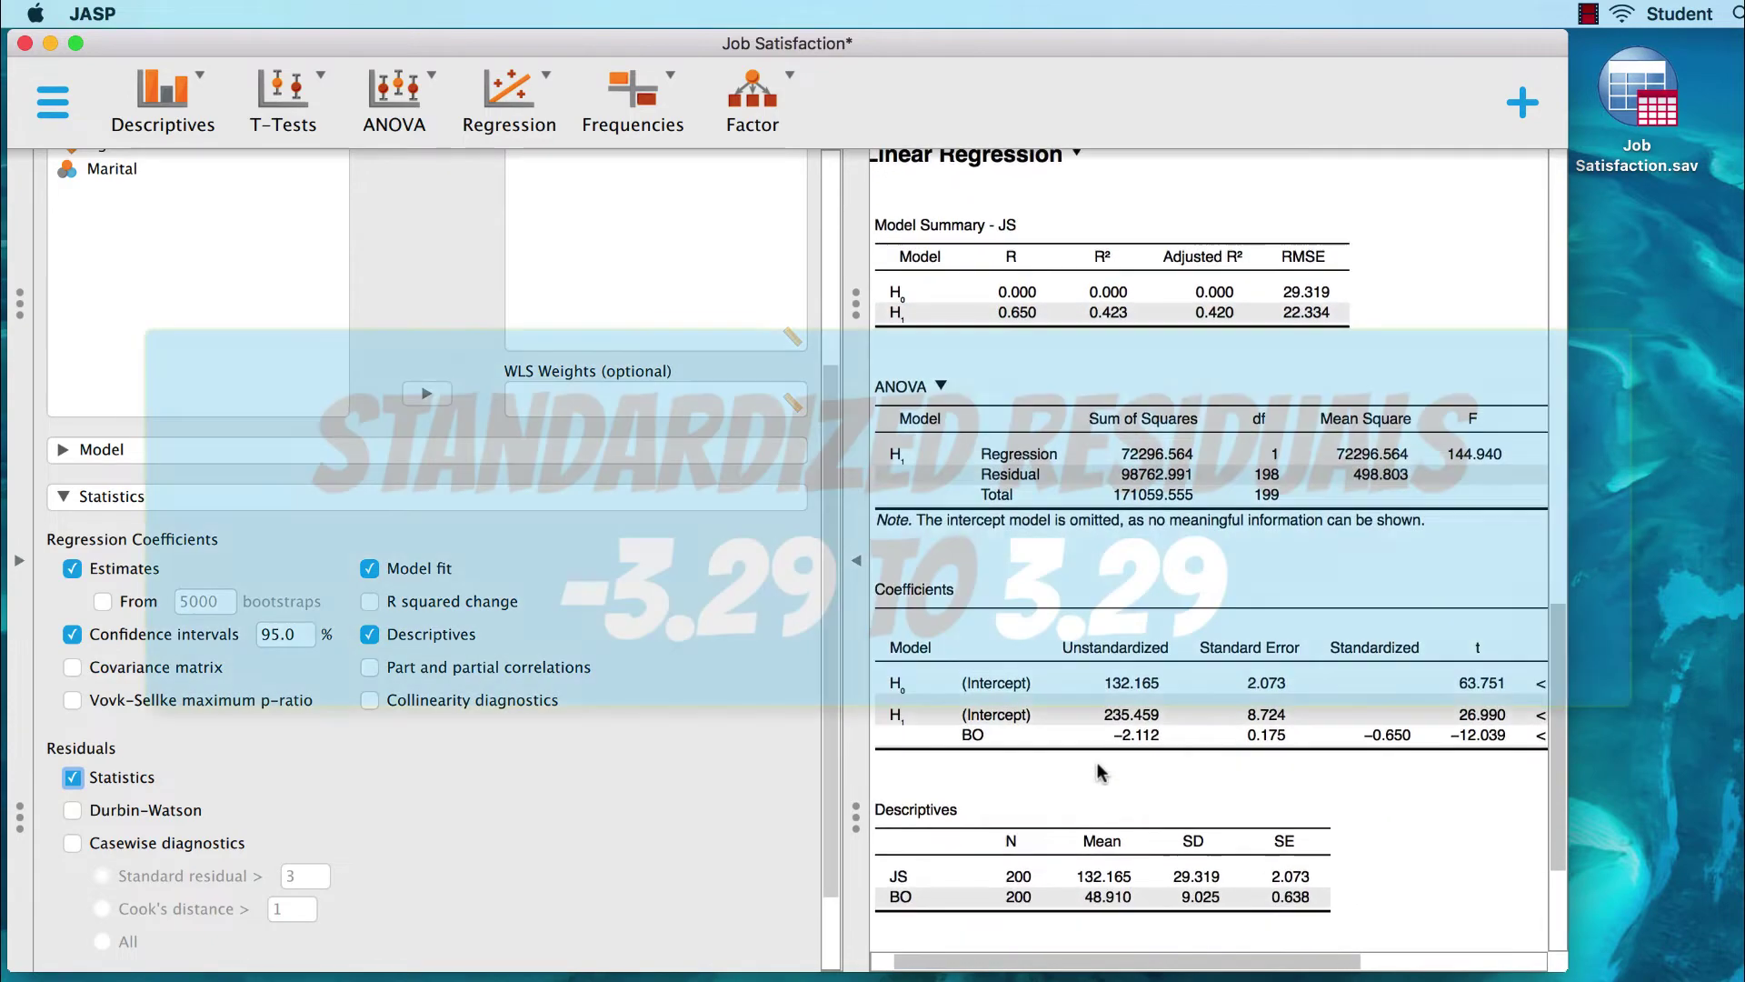
{"action": "scroll", "coordinate": [1098, 773], "scroll_direction": "down", "scroll_amount": 5}
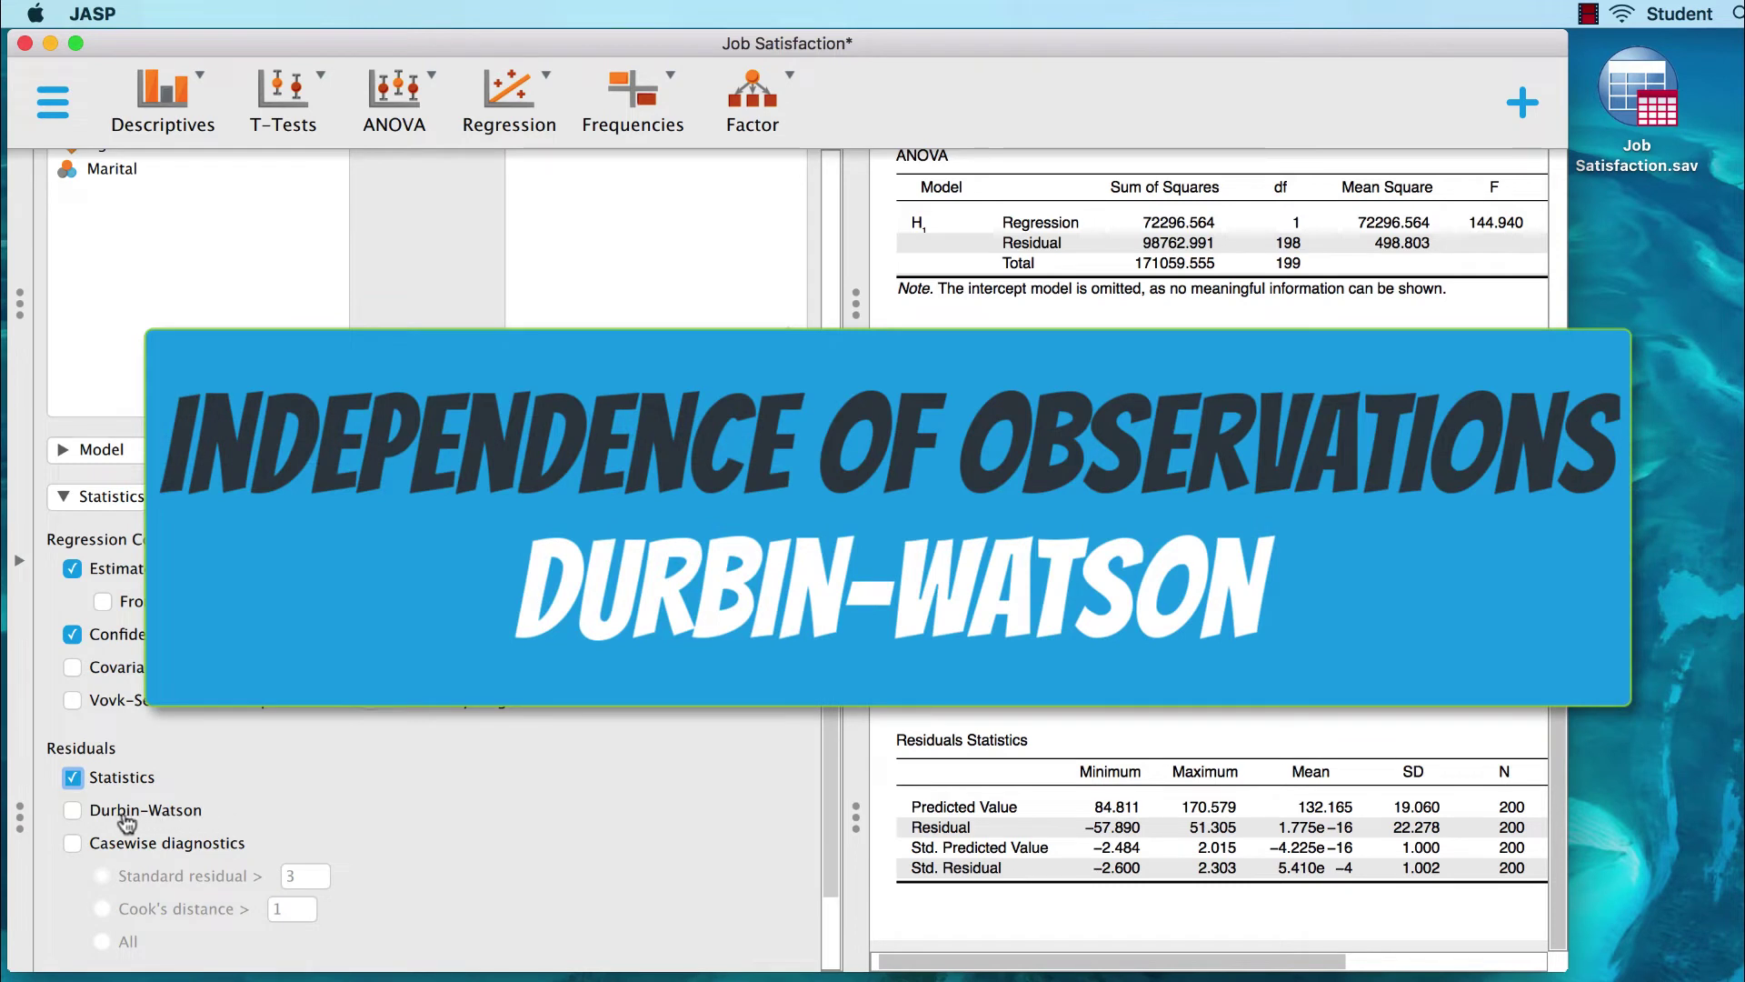
{"action": "left_click", "coordinate": [71, 819]}
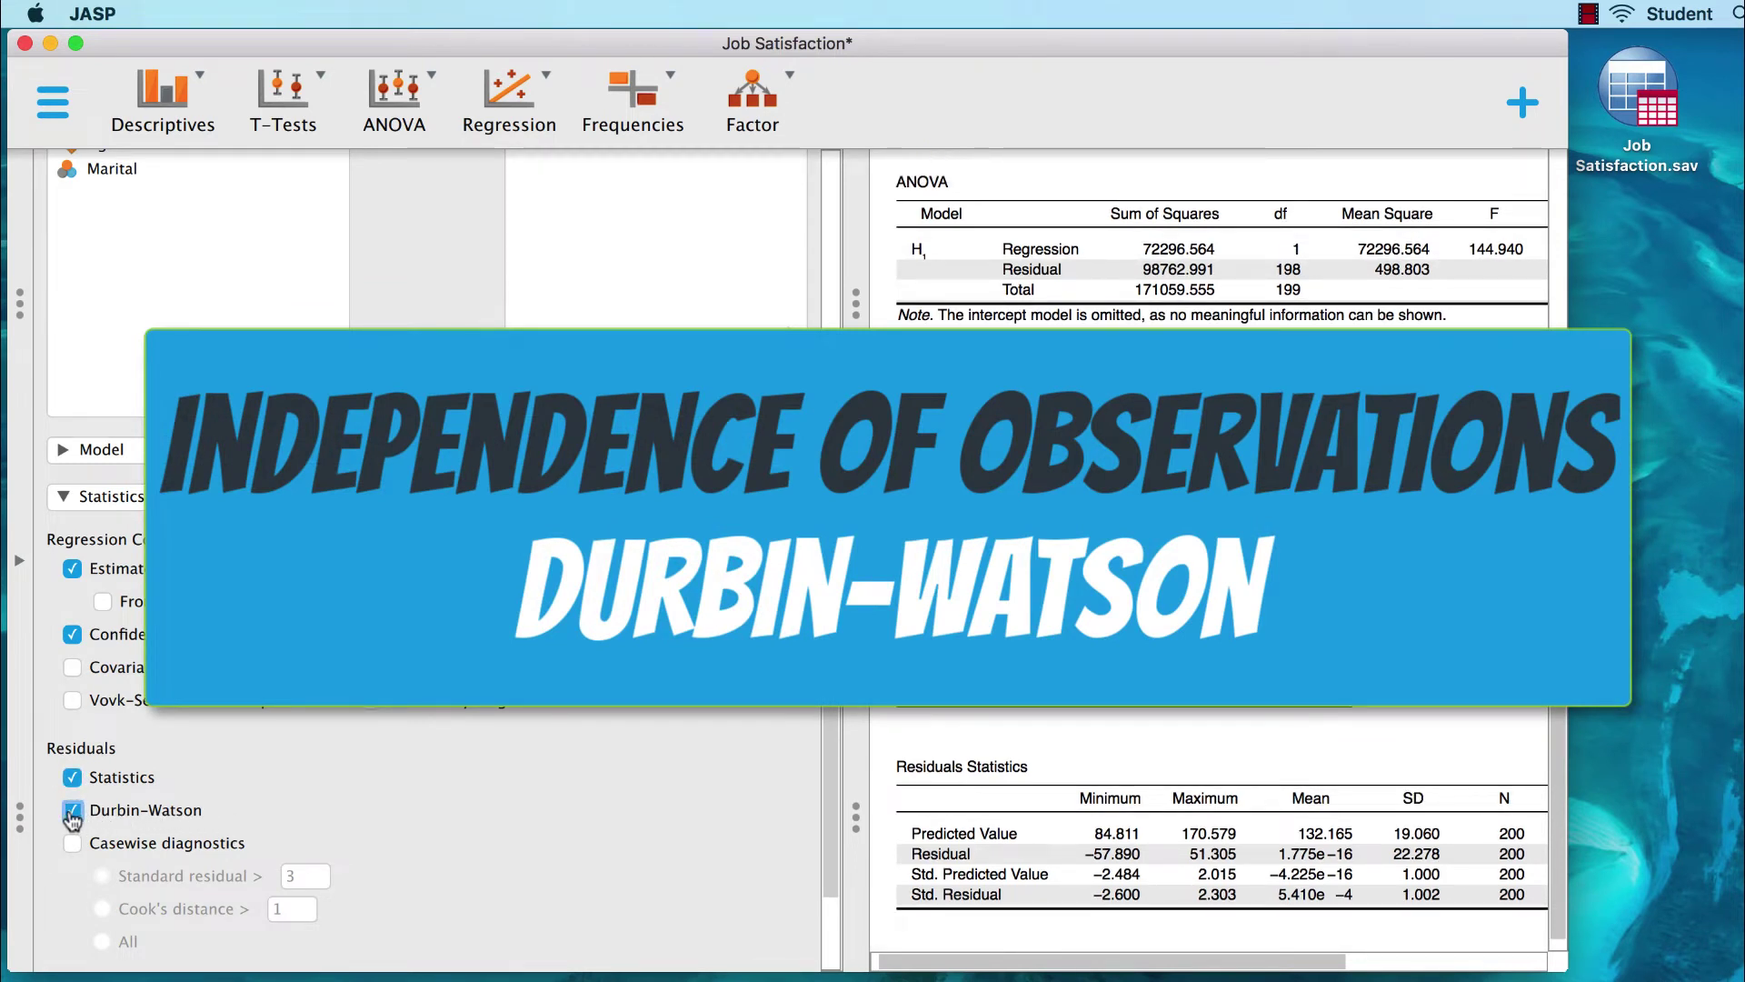
{"action": "scroll", "coordinate": [1134, 709], "scroll_direction": "up", "scroll_amount": 5}
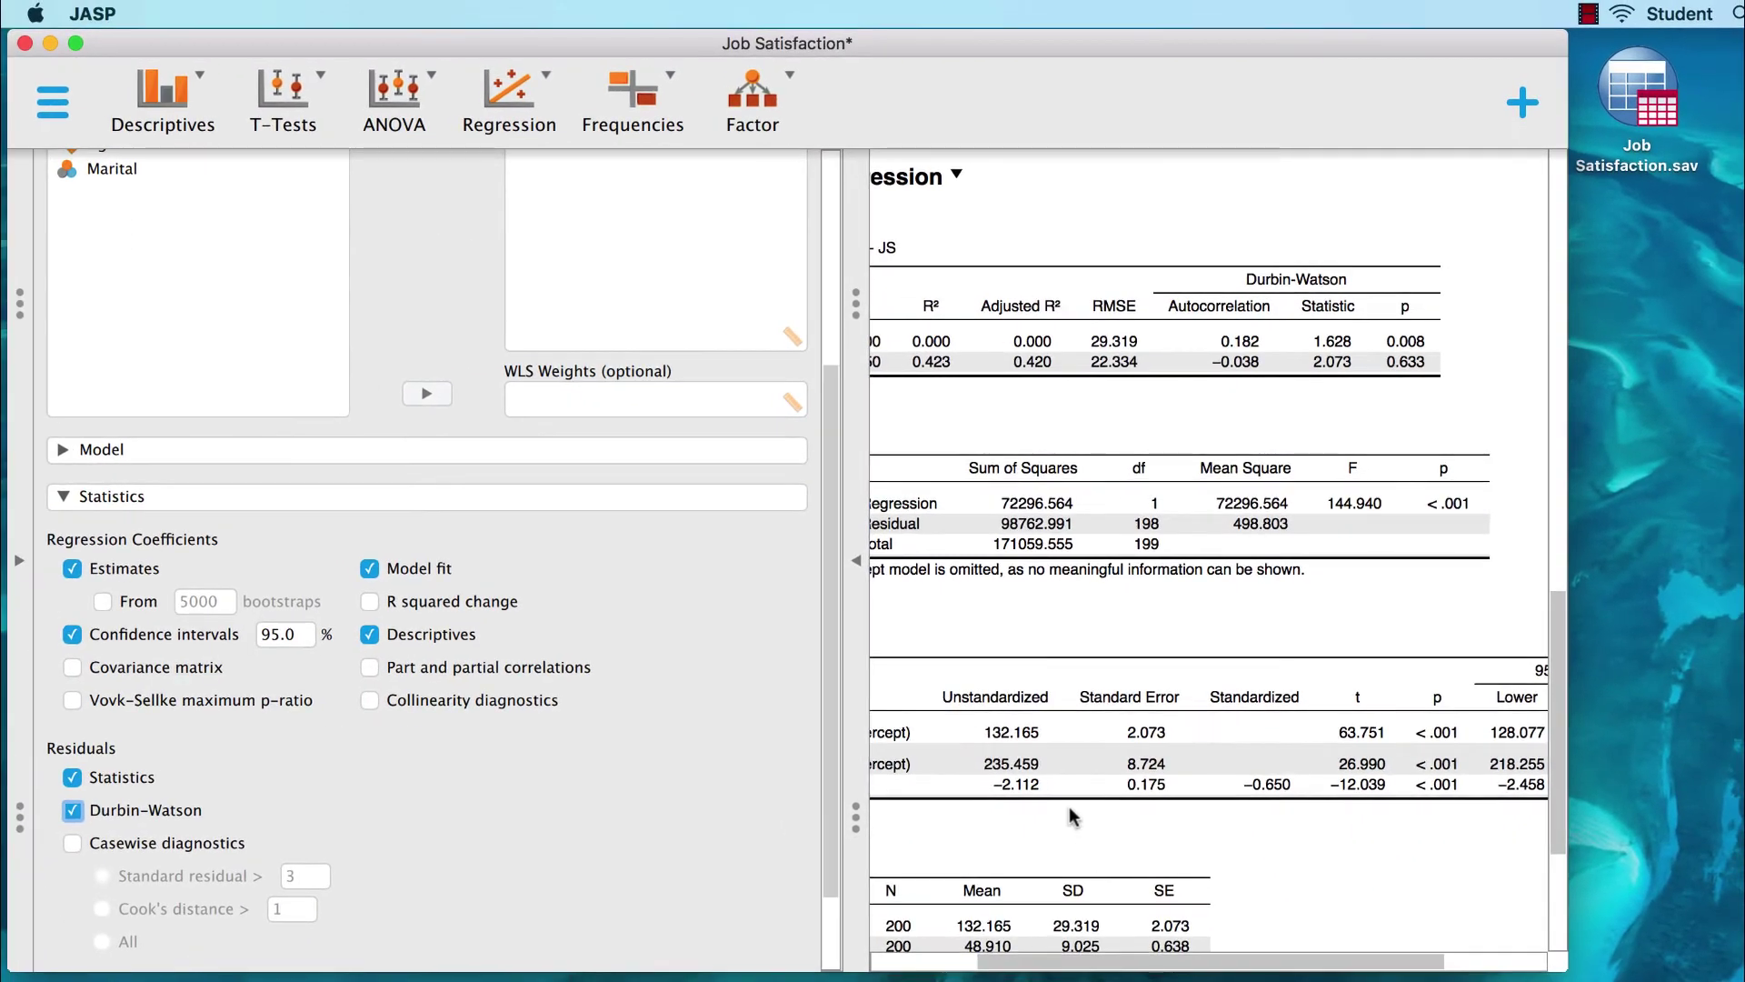
{"action": "scroll", "coordinate": [1064, 827], "scroll_direction": "left", "scroll_amount": 5}
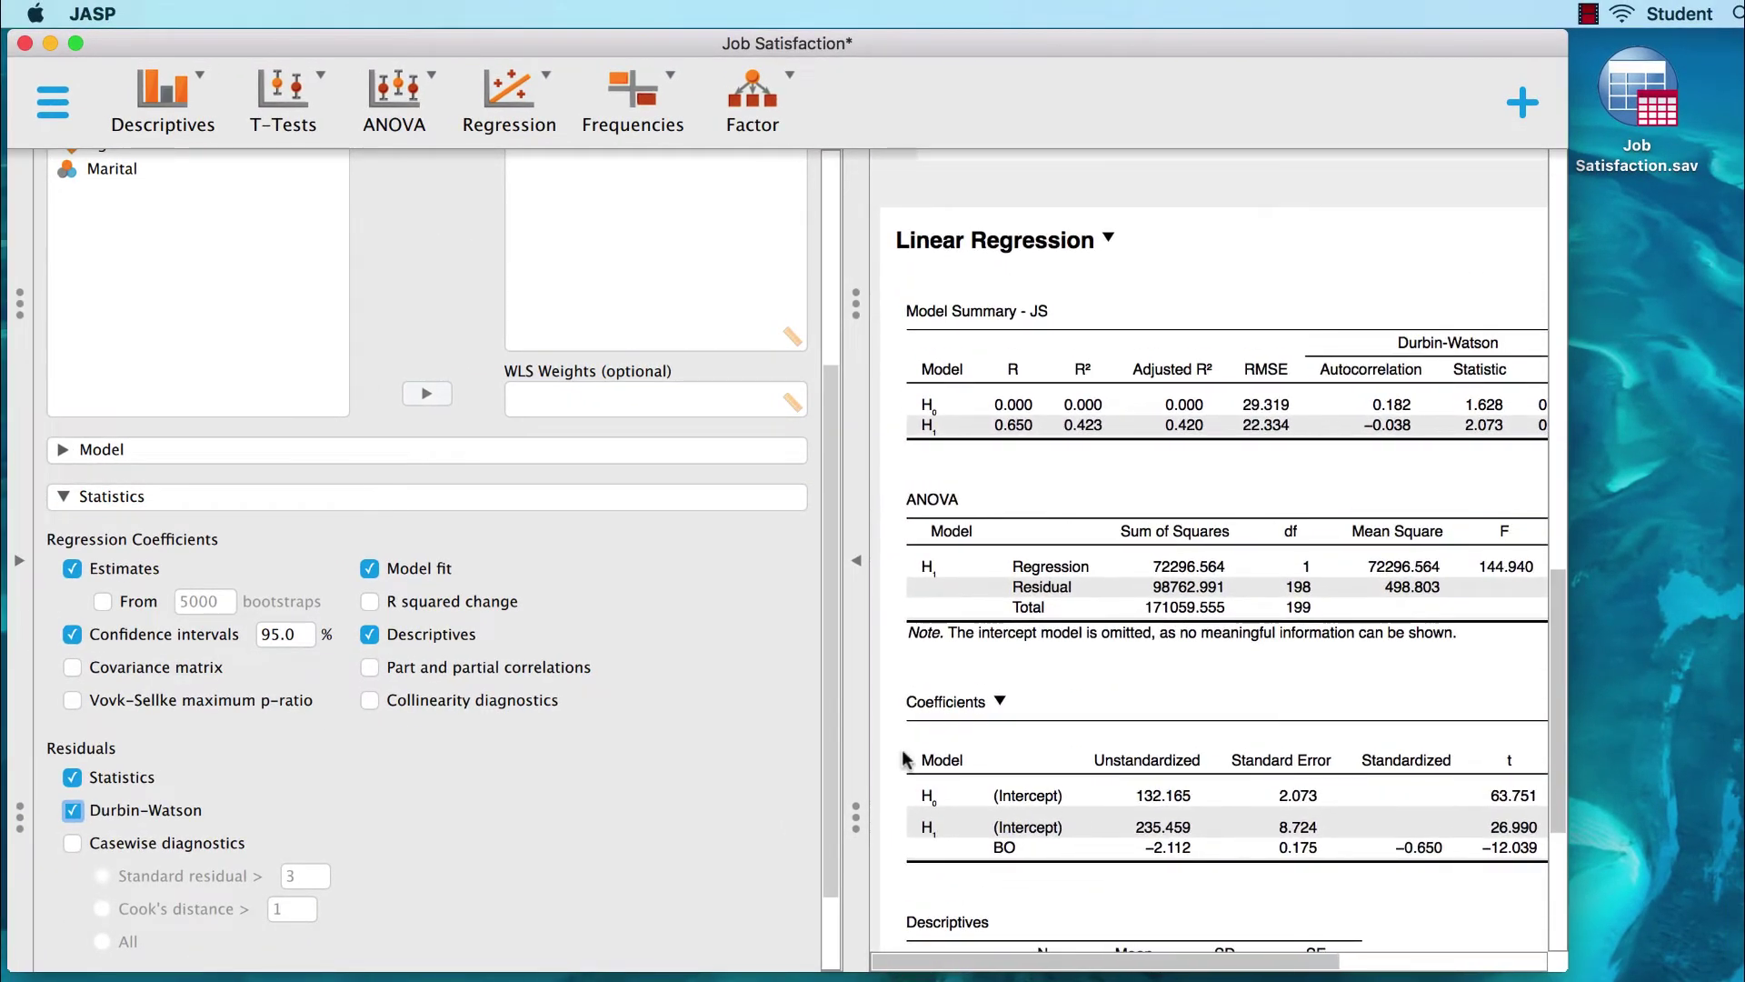
{"action": "scroll", "coordinate": [827, 764], "scroll_direction": "down", "scroll_amount": 3}
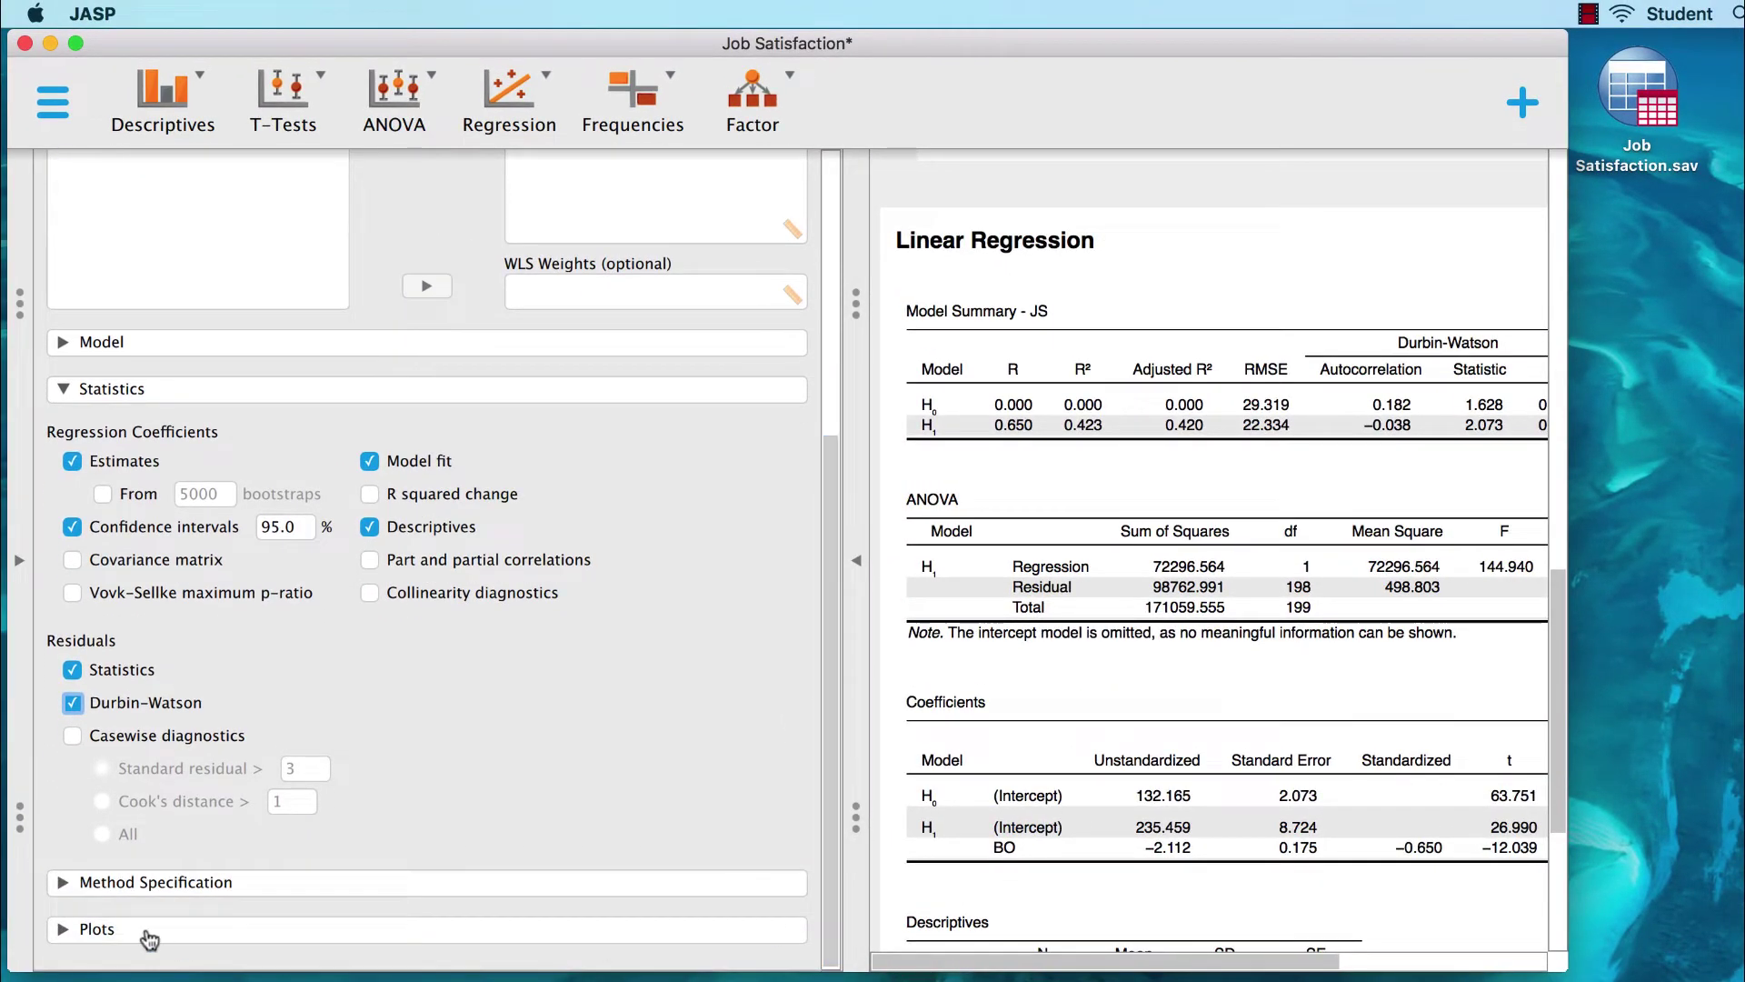
Add a standardized residuals histogram to the linear regression output and view it.
{"action": "left_click", "coordinate": [62, 936]}
{"action": "scroll", "coordinate": [833, 832], "scroll_direction": "down", "scroll_amount": 2}
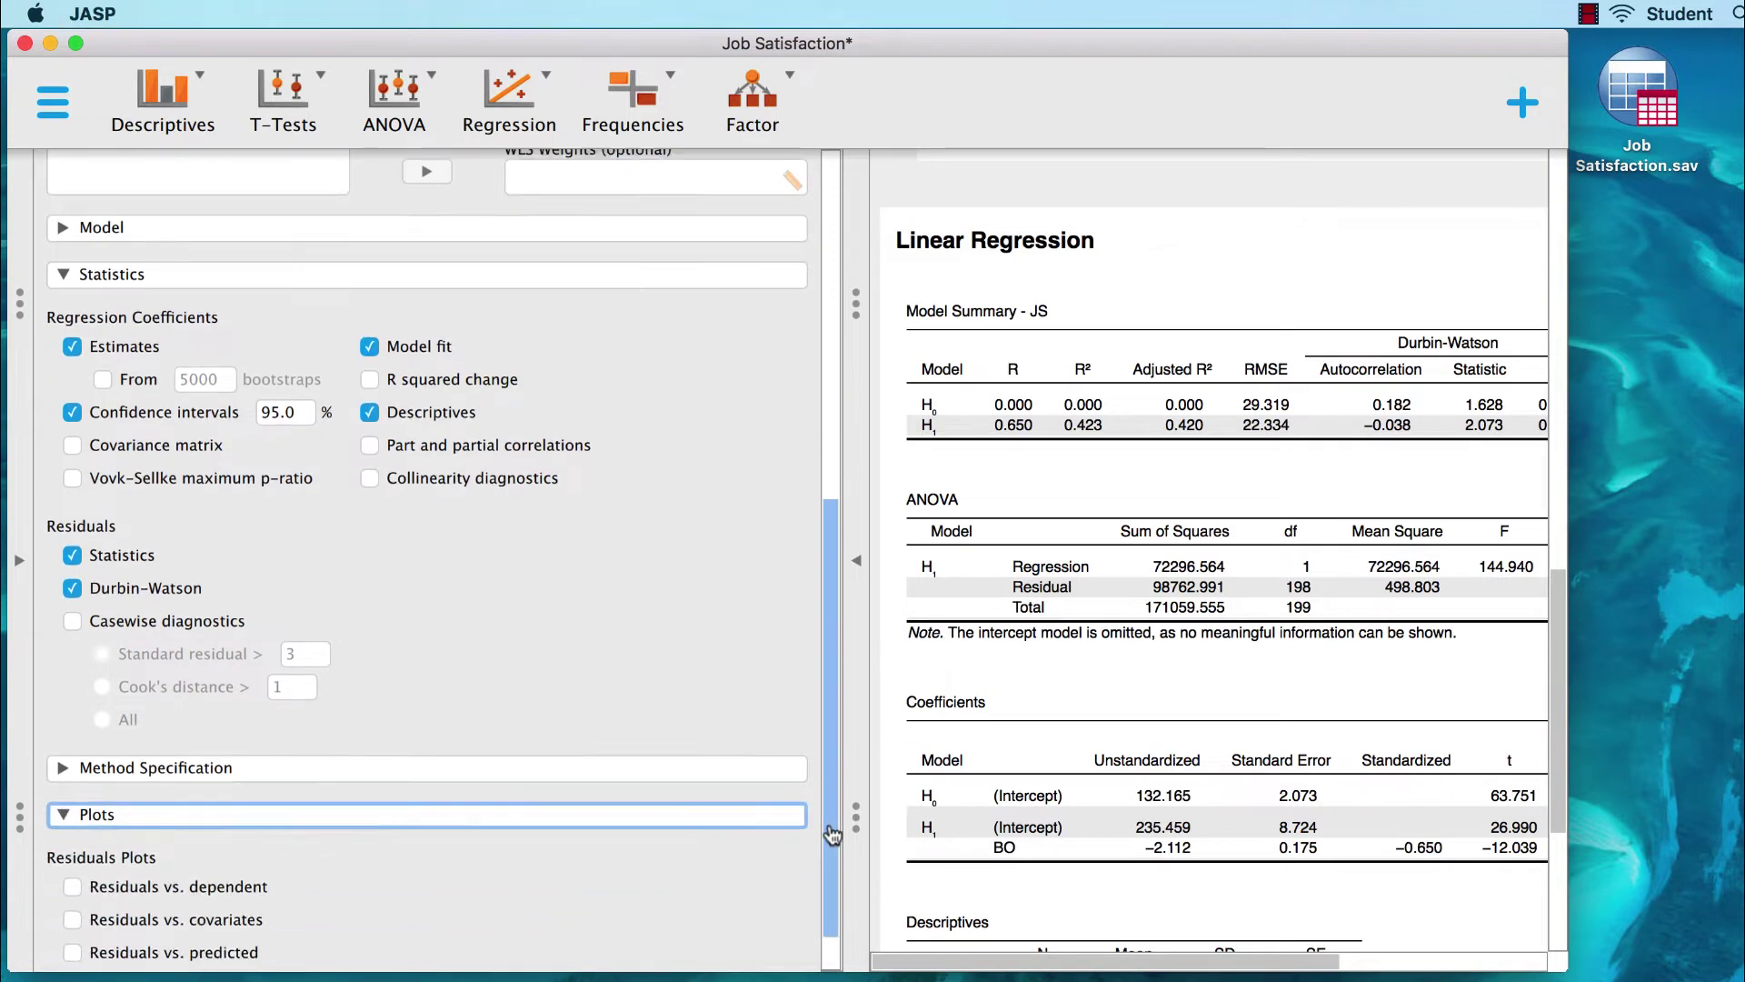
{"action": "scroll", "coordinate": [833, 831], "scroll_direction": "down", "scroll_amount": 4}
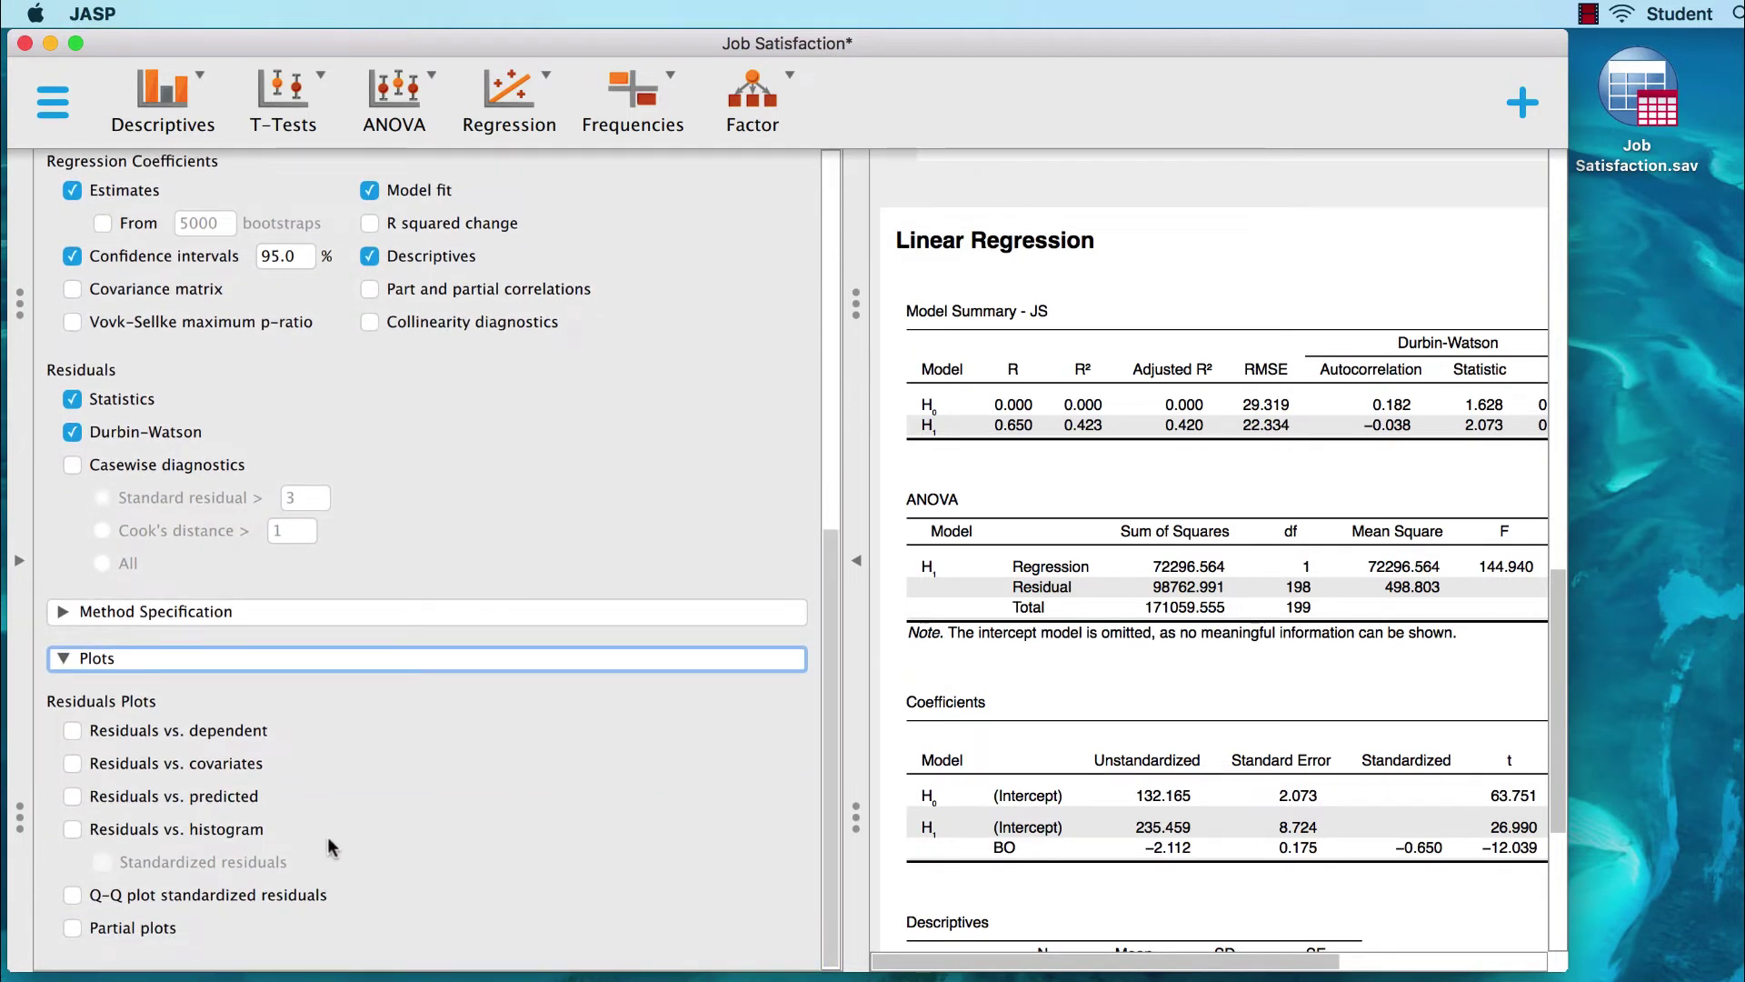
{"action": "left_click", "coordinate": [72, 830]}
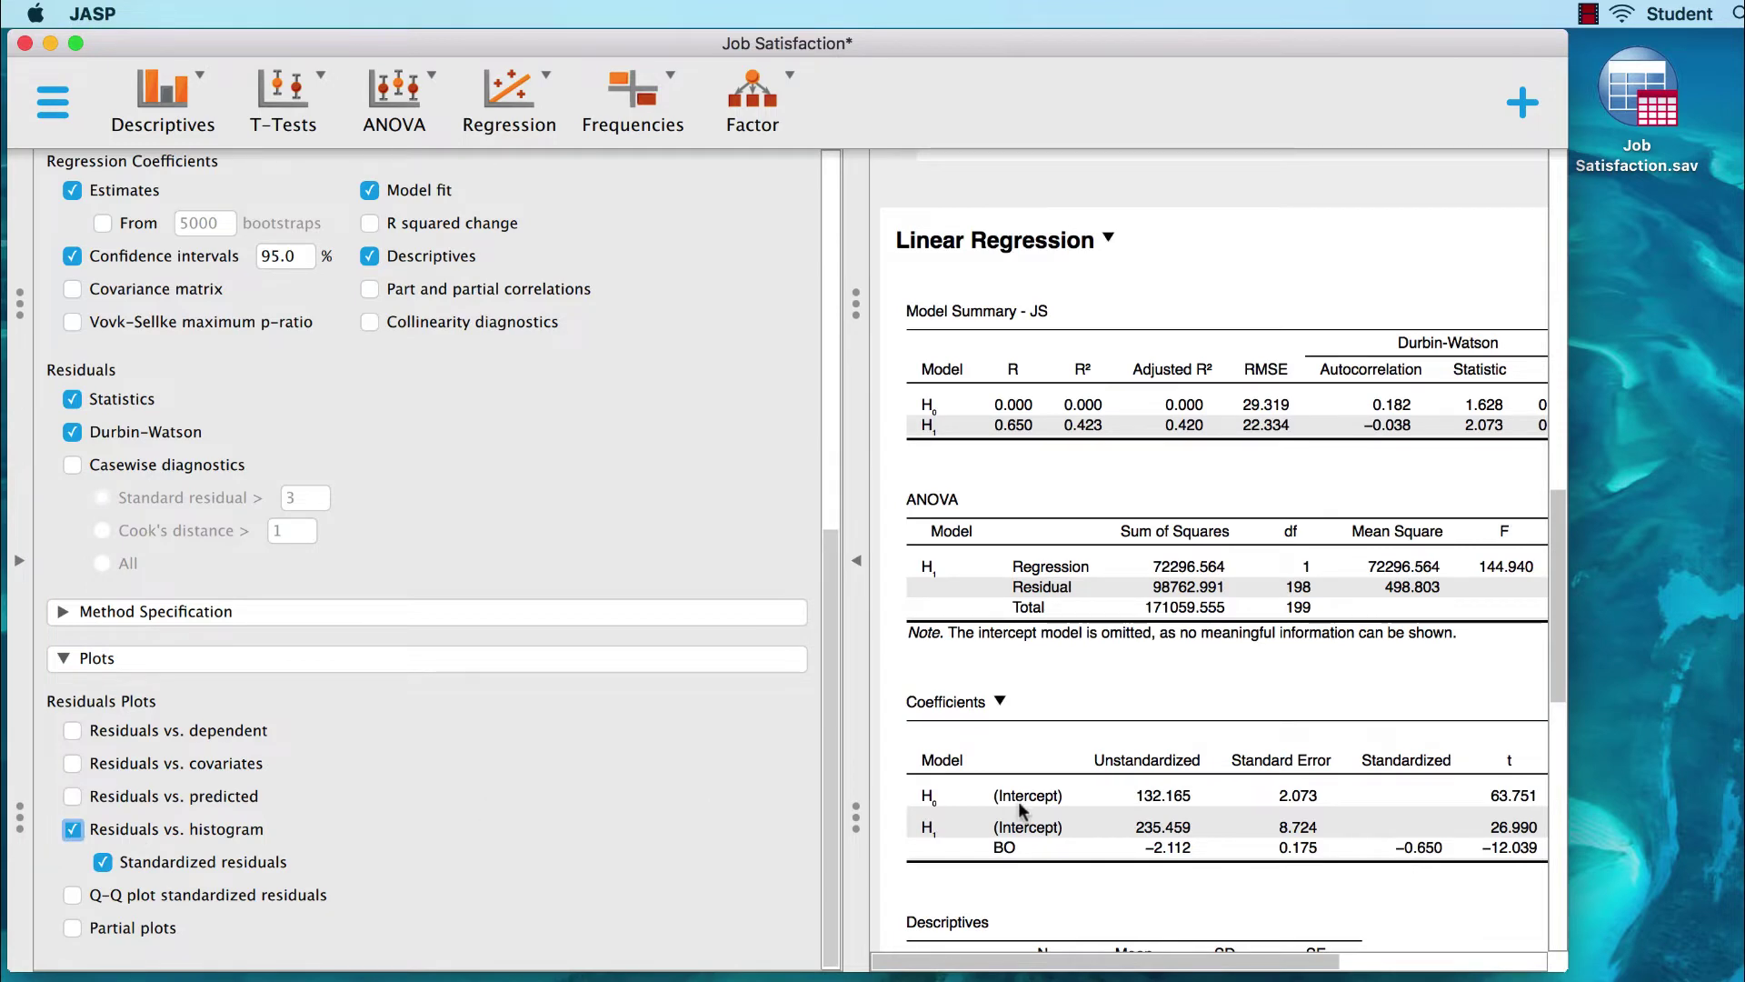
{"action": "scroll", "coordinate": [1018, 800], "scroll_direction": "down", "scroll_amount": 10}
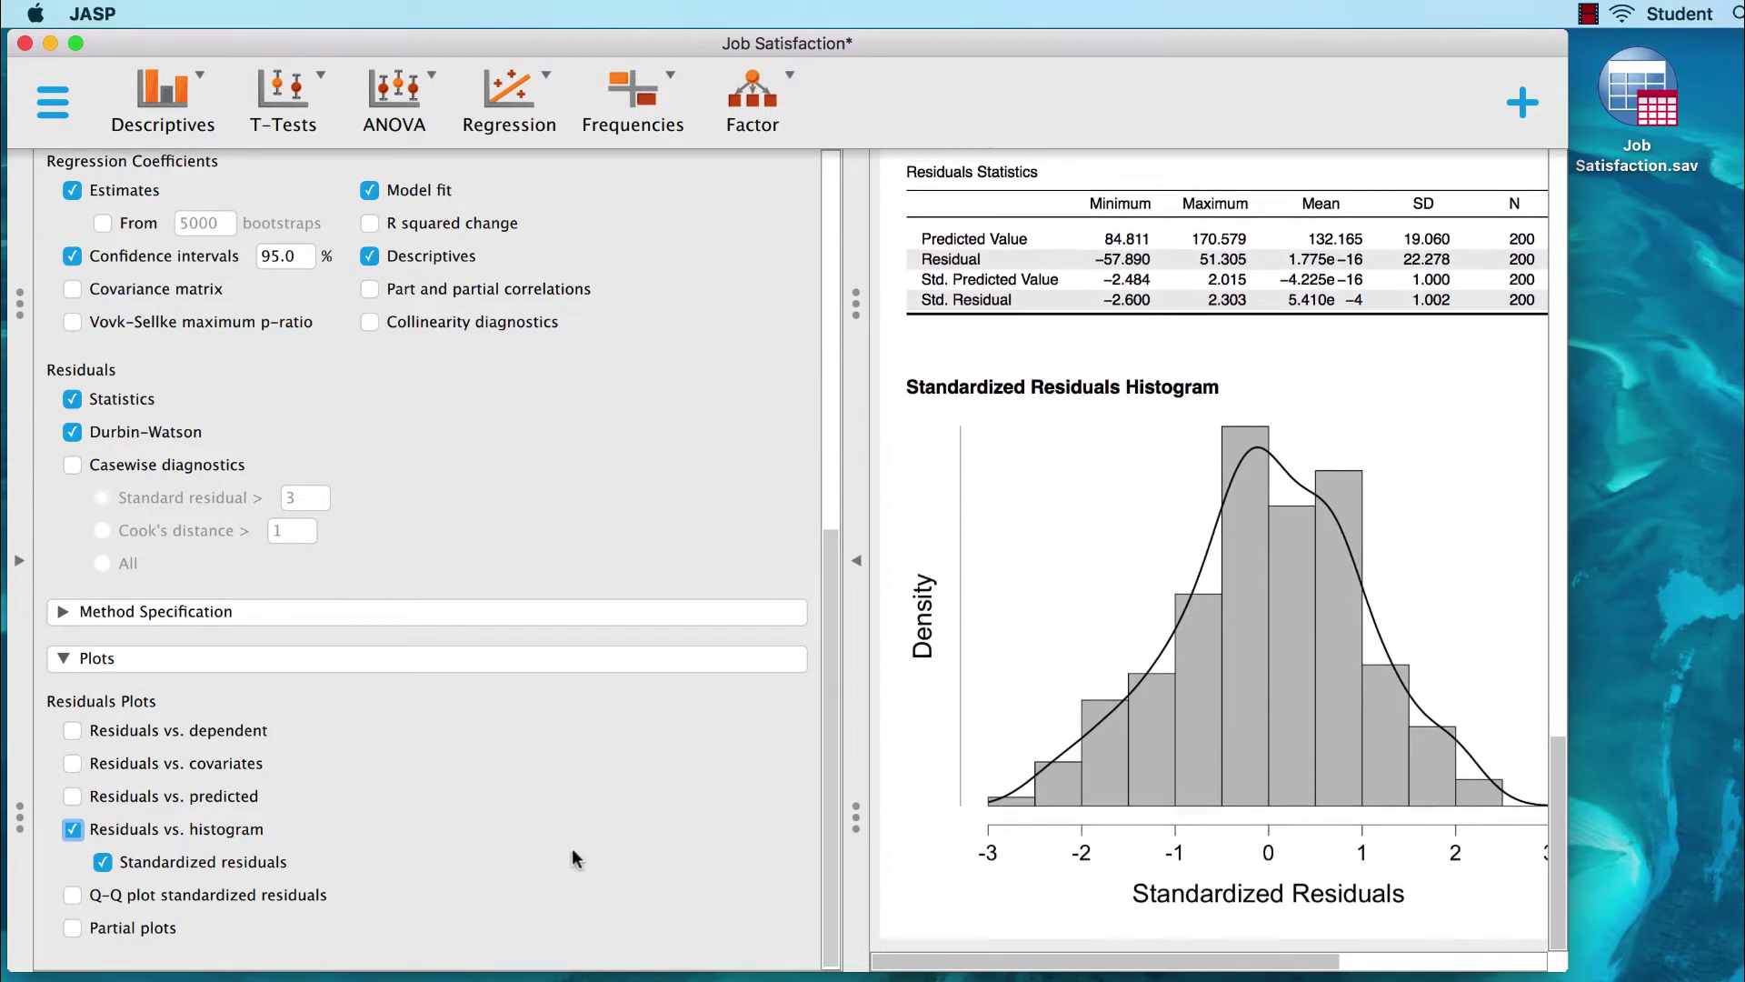
Add a Q-Q plot of the standardized residuals and inspect it along with the residuals histogram for normality.
{"action": "left_click", "coordinate": [73, 896]}
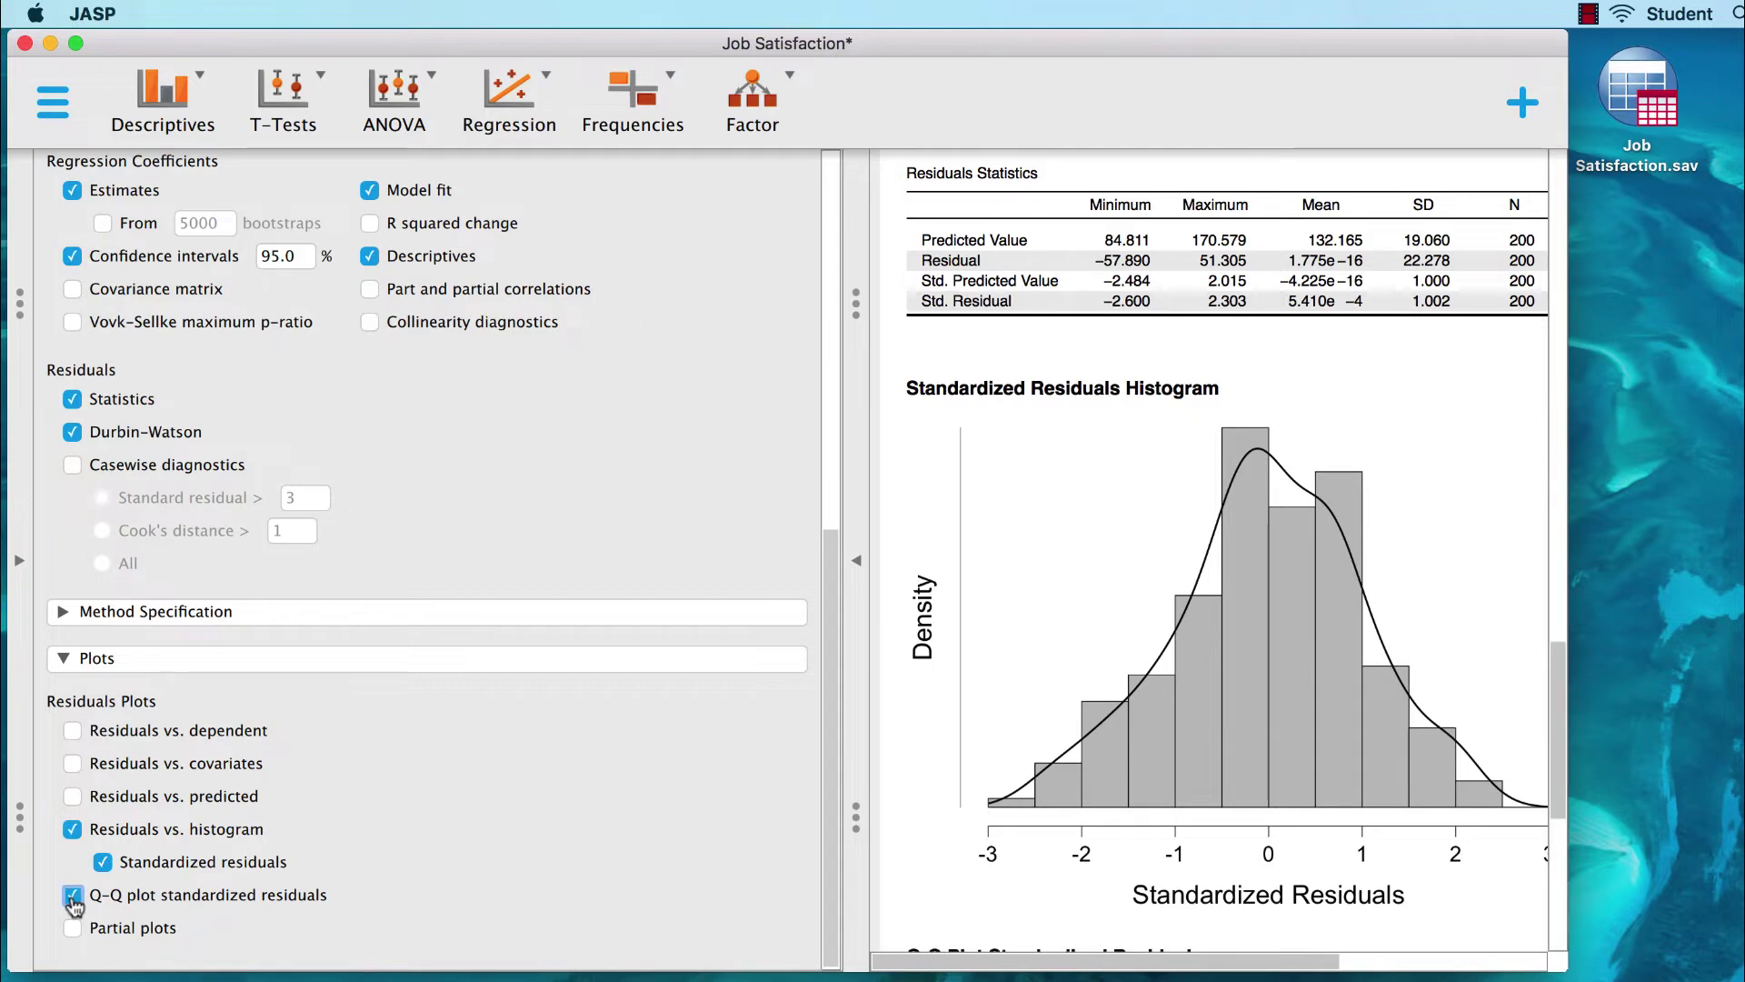
{"action": "scroll", "coordinate": [1027, 855], "scroll_direction": "down", "scroll_amount": 3}
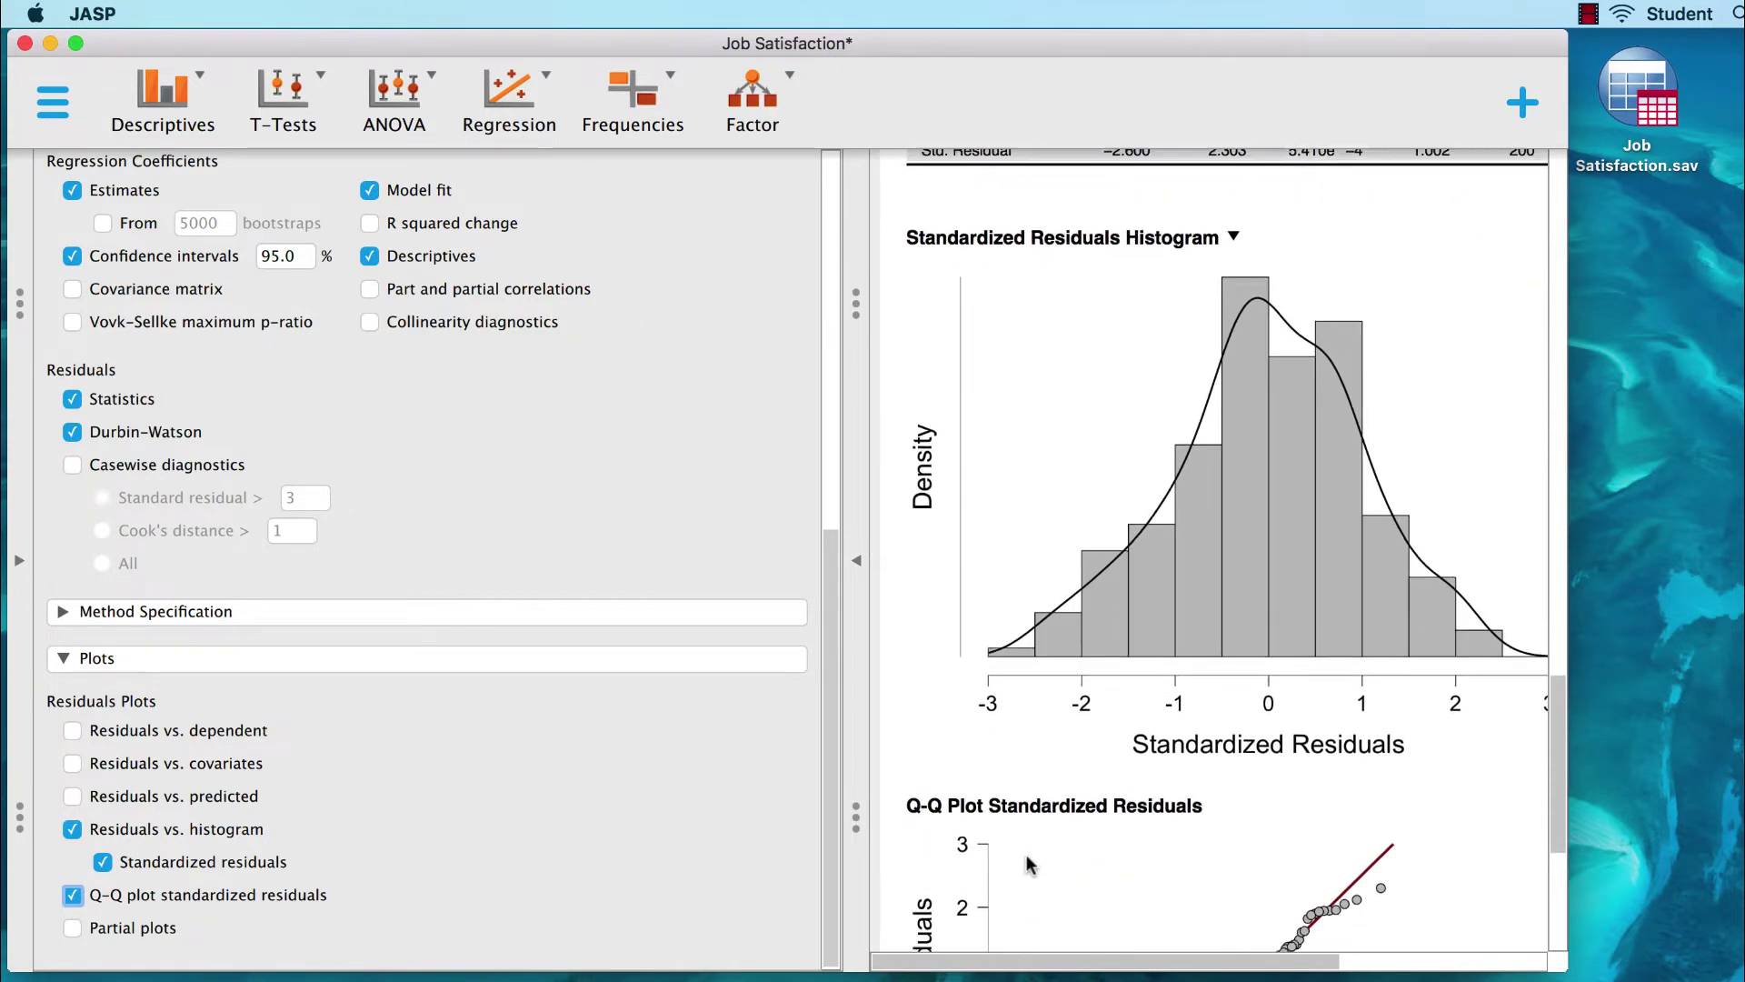
{"action": "scroll", "coordinate": [1027, 864], "scroll_direction": "up", "scroll_amount": 2}
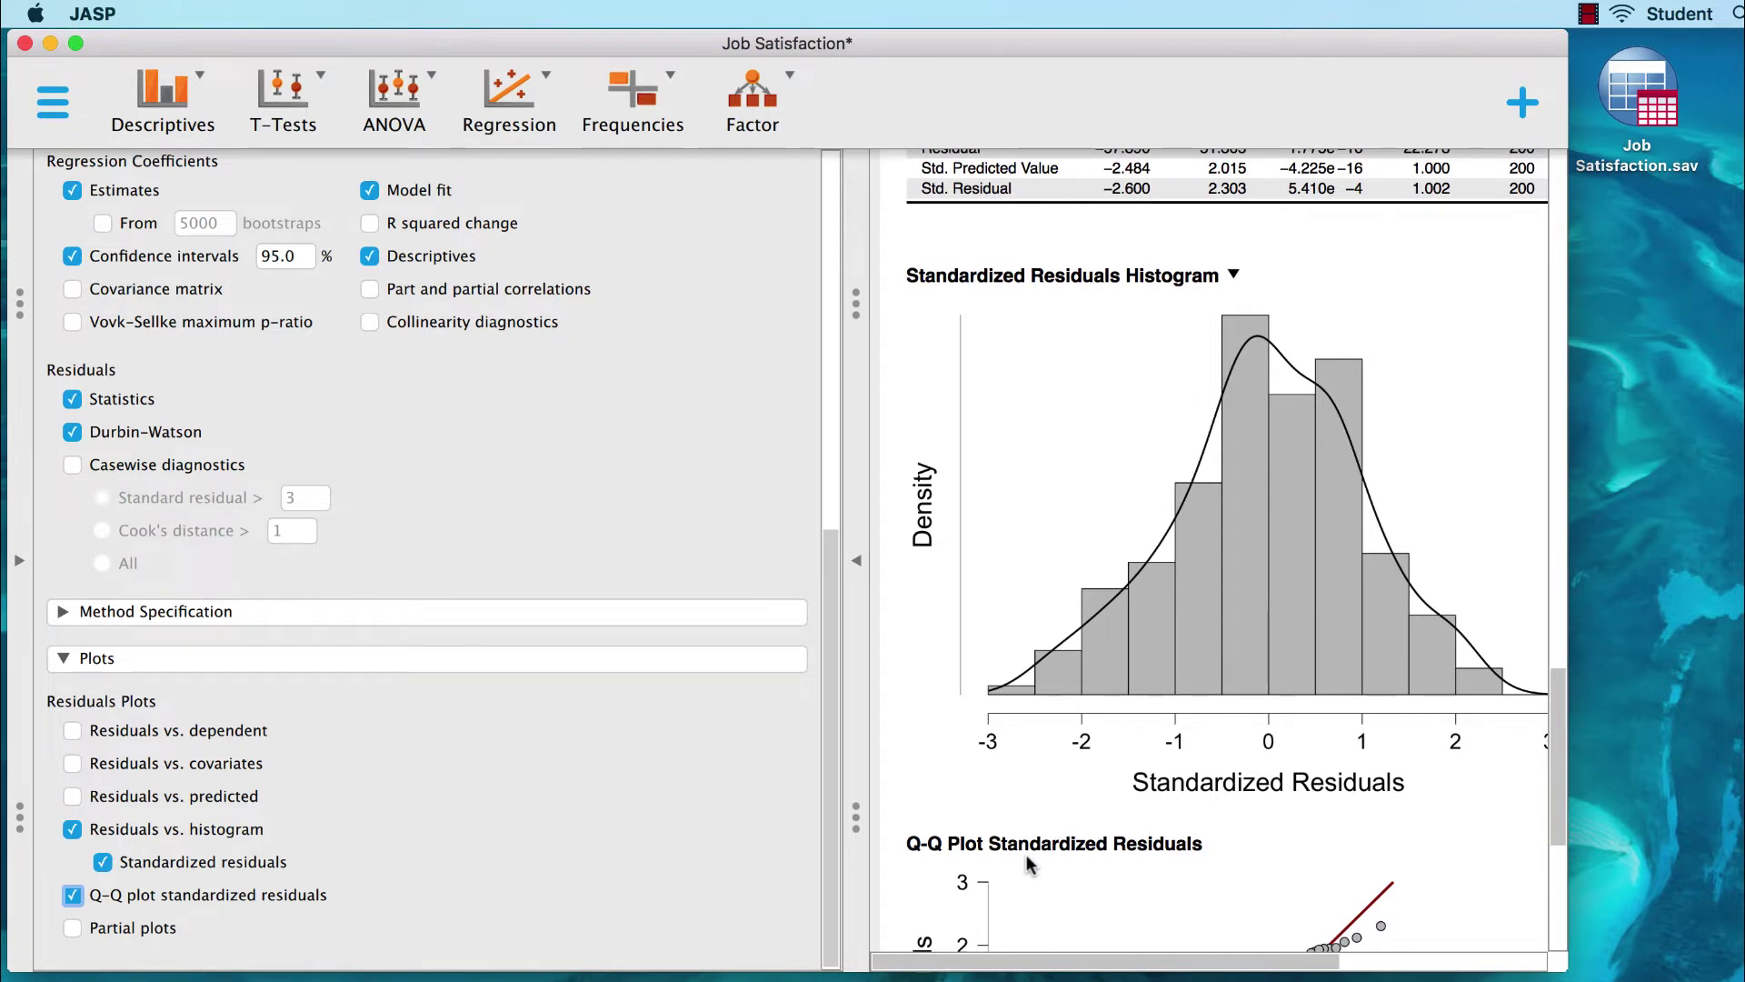
{"action": "scroll", "coordinate": [1028, 855], "scroll_direction": "right", "scroll_amount": 3}
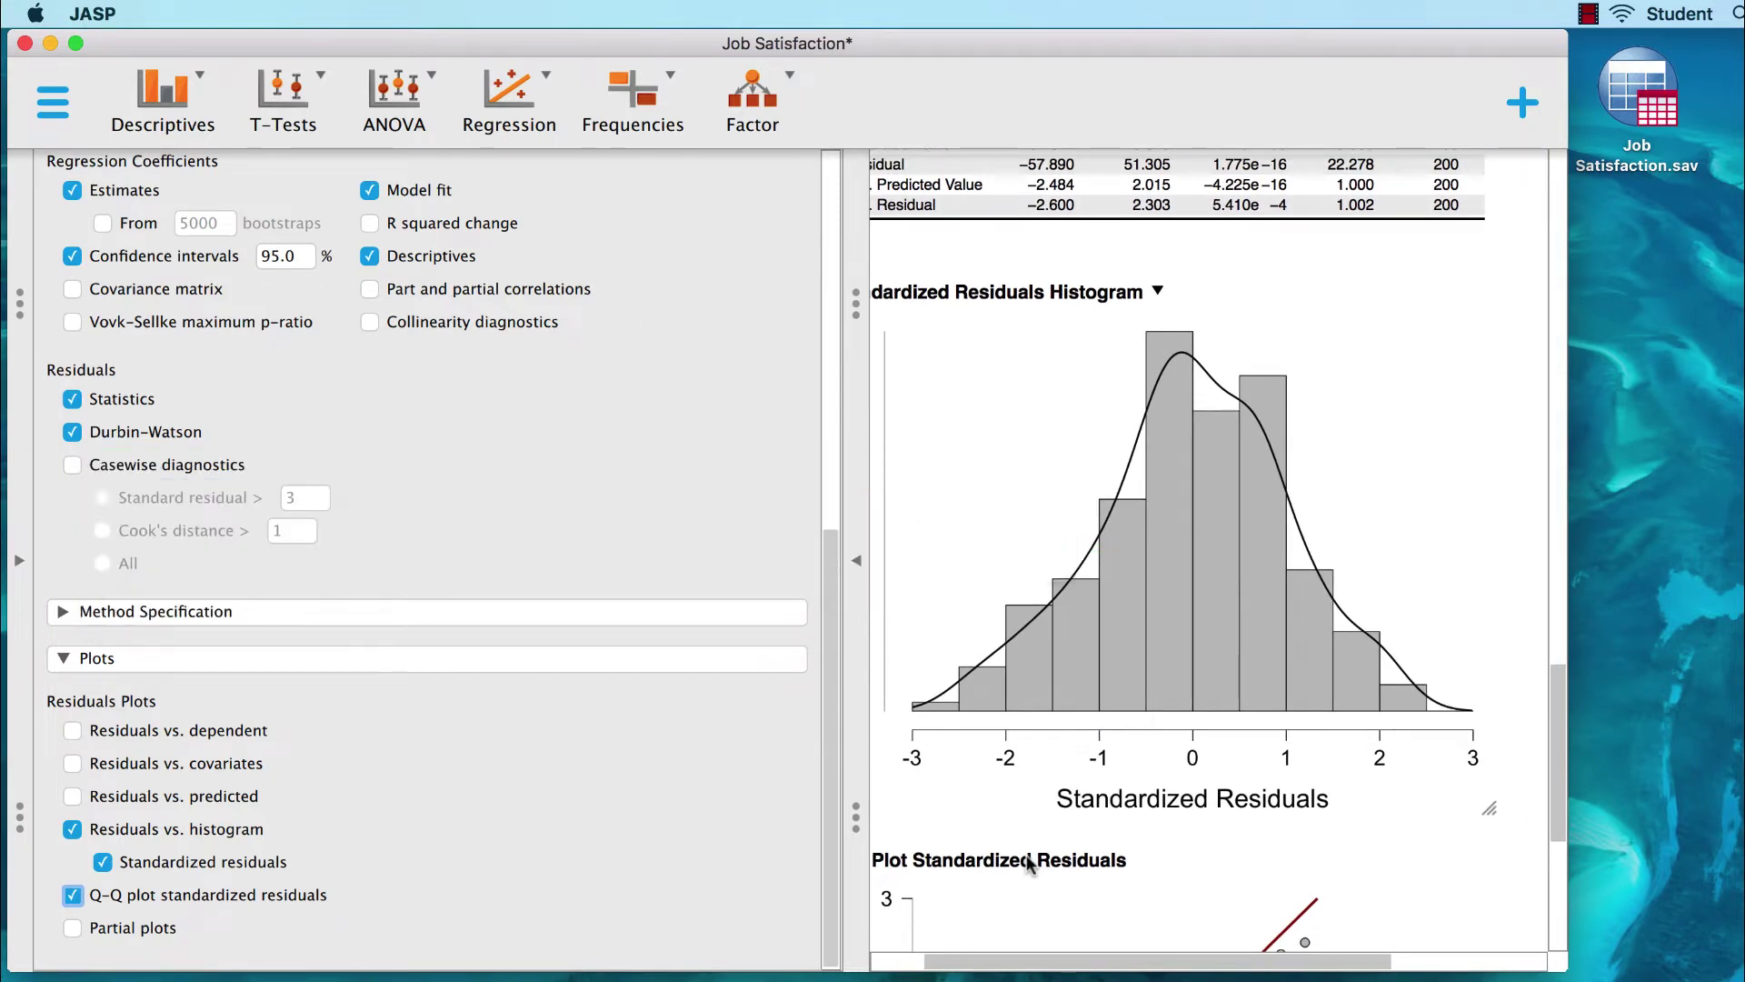
{"action": "scroll", "coordinate": [1027, 855], "scroll_direction": "down", "scroll_amount": 5}
{"action": "scroll", "coordinate": [1027, 855], "scroll_direction": "left", "scroll_amount": 1}
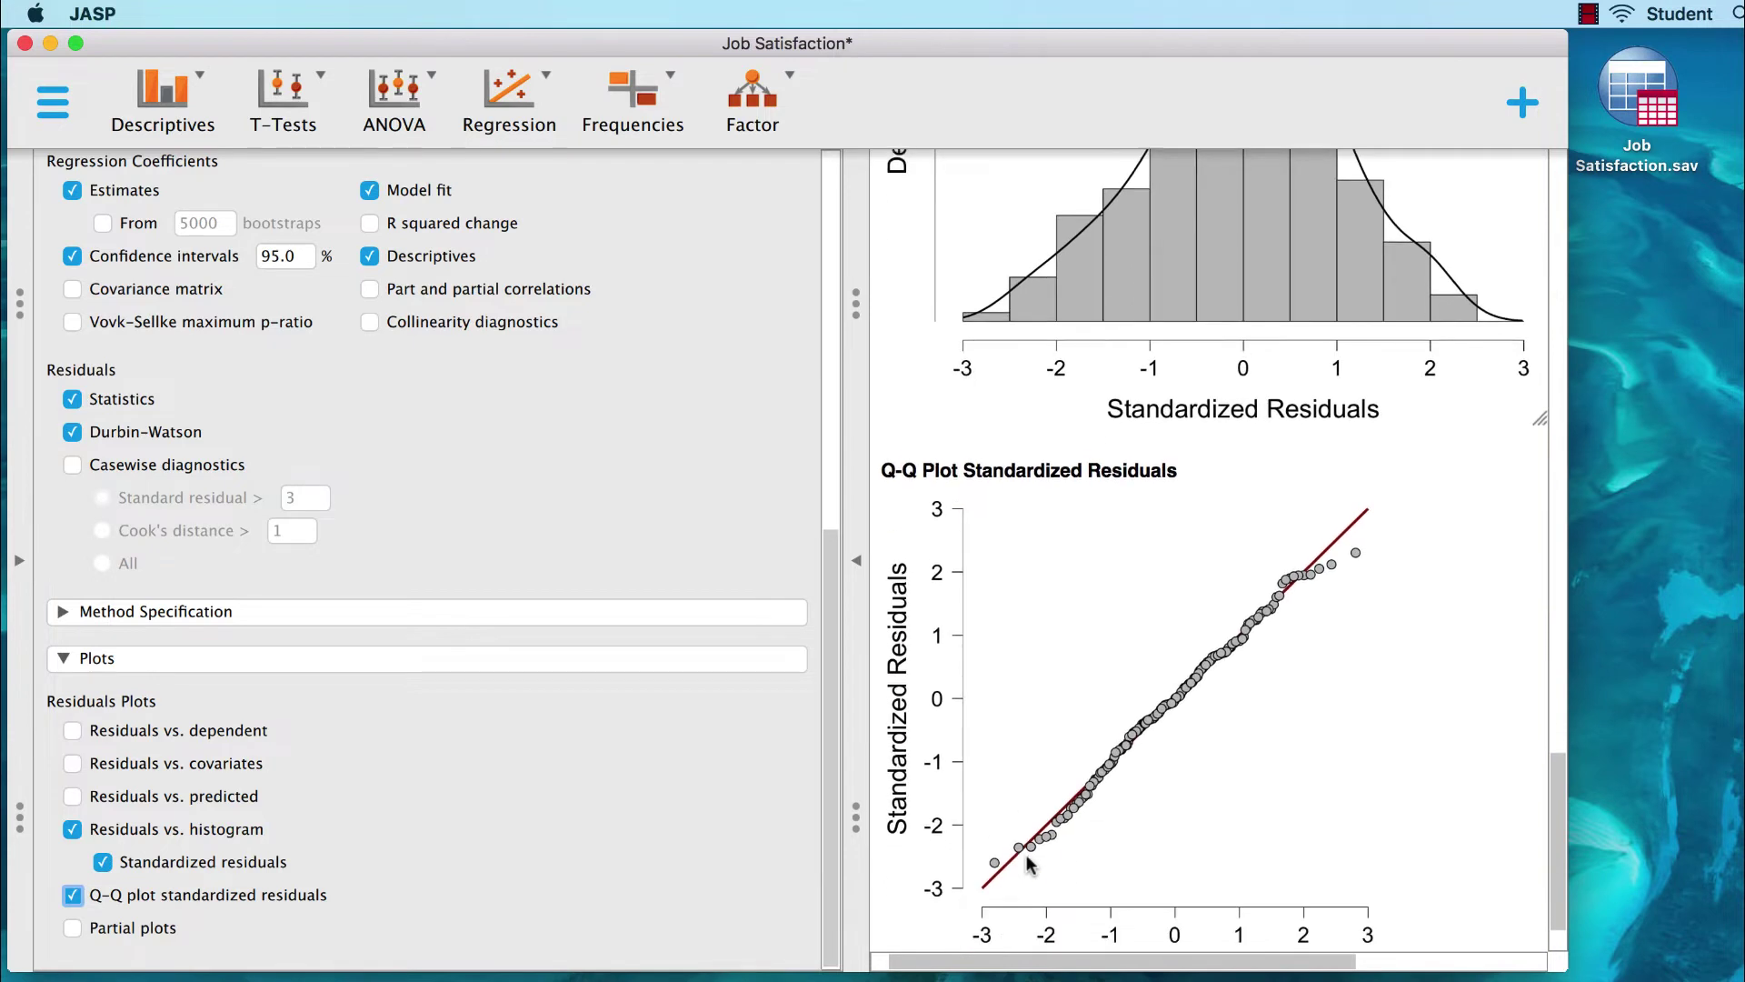
{"action": "scroll", "coordinate": [1028, 854], "scroll_direction": "down", "scroll_amount": 2}
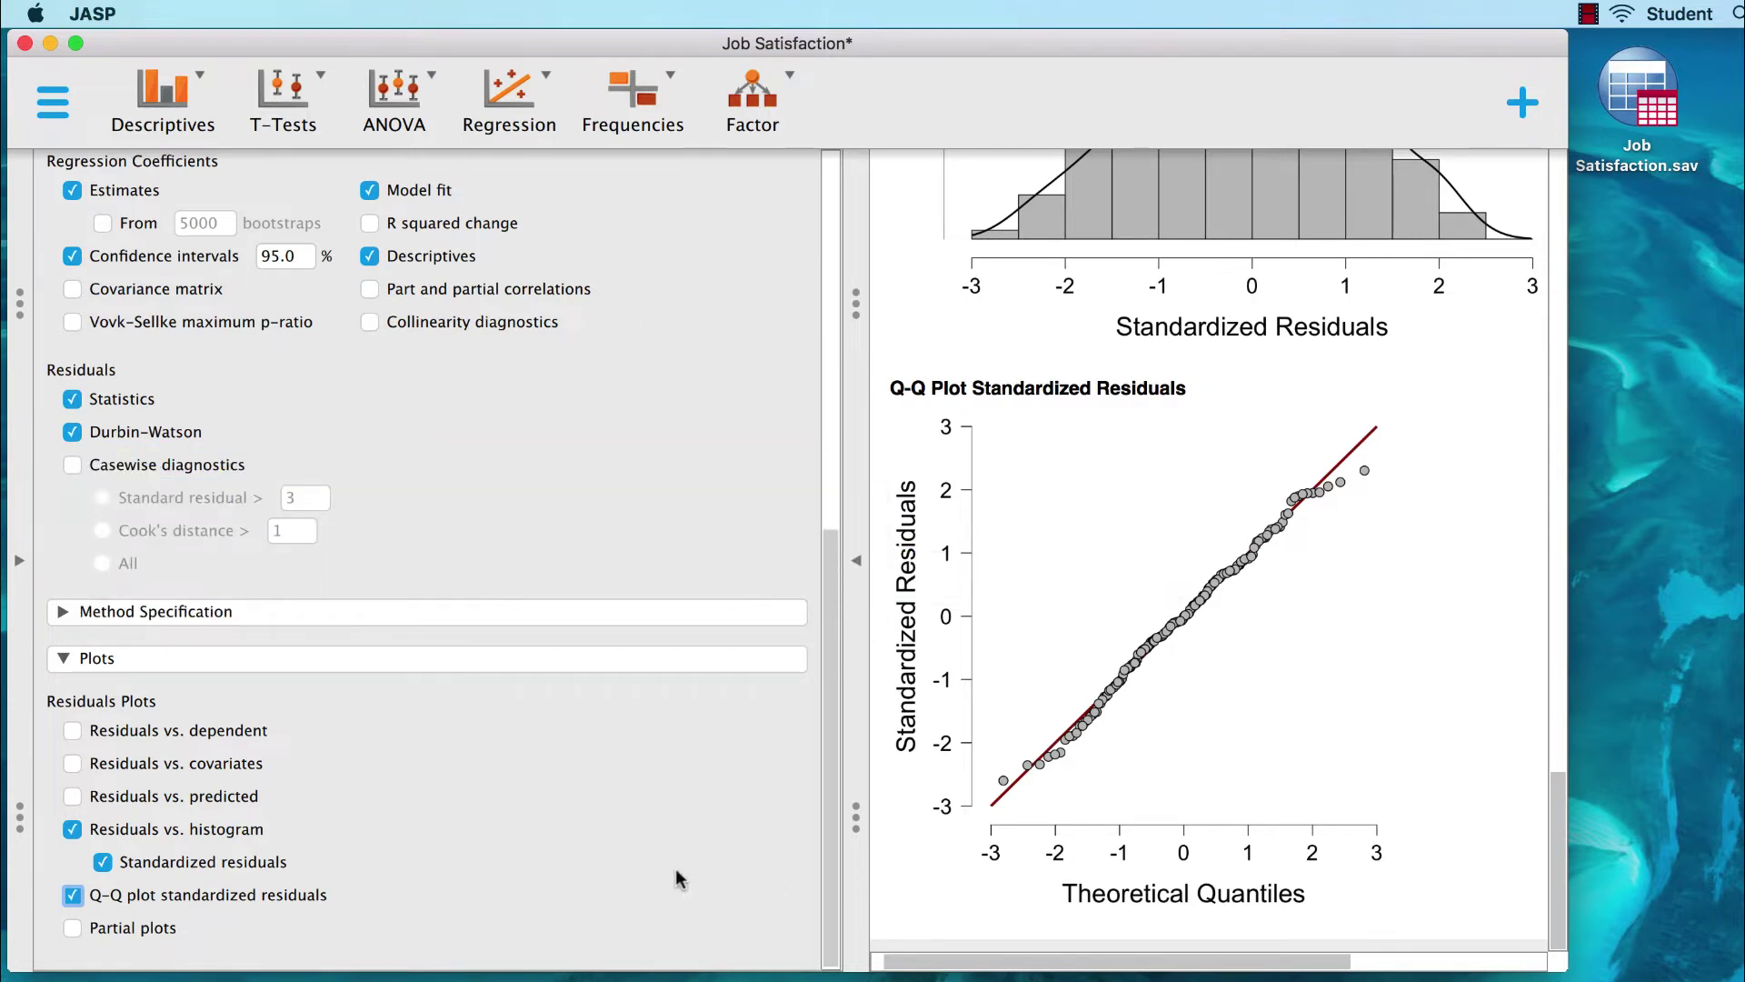
Add a residuals vs. predicted plot and review it together with the residuals statistics.
{"action": "left_click", "coordinate": [73, 796]}
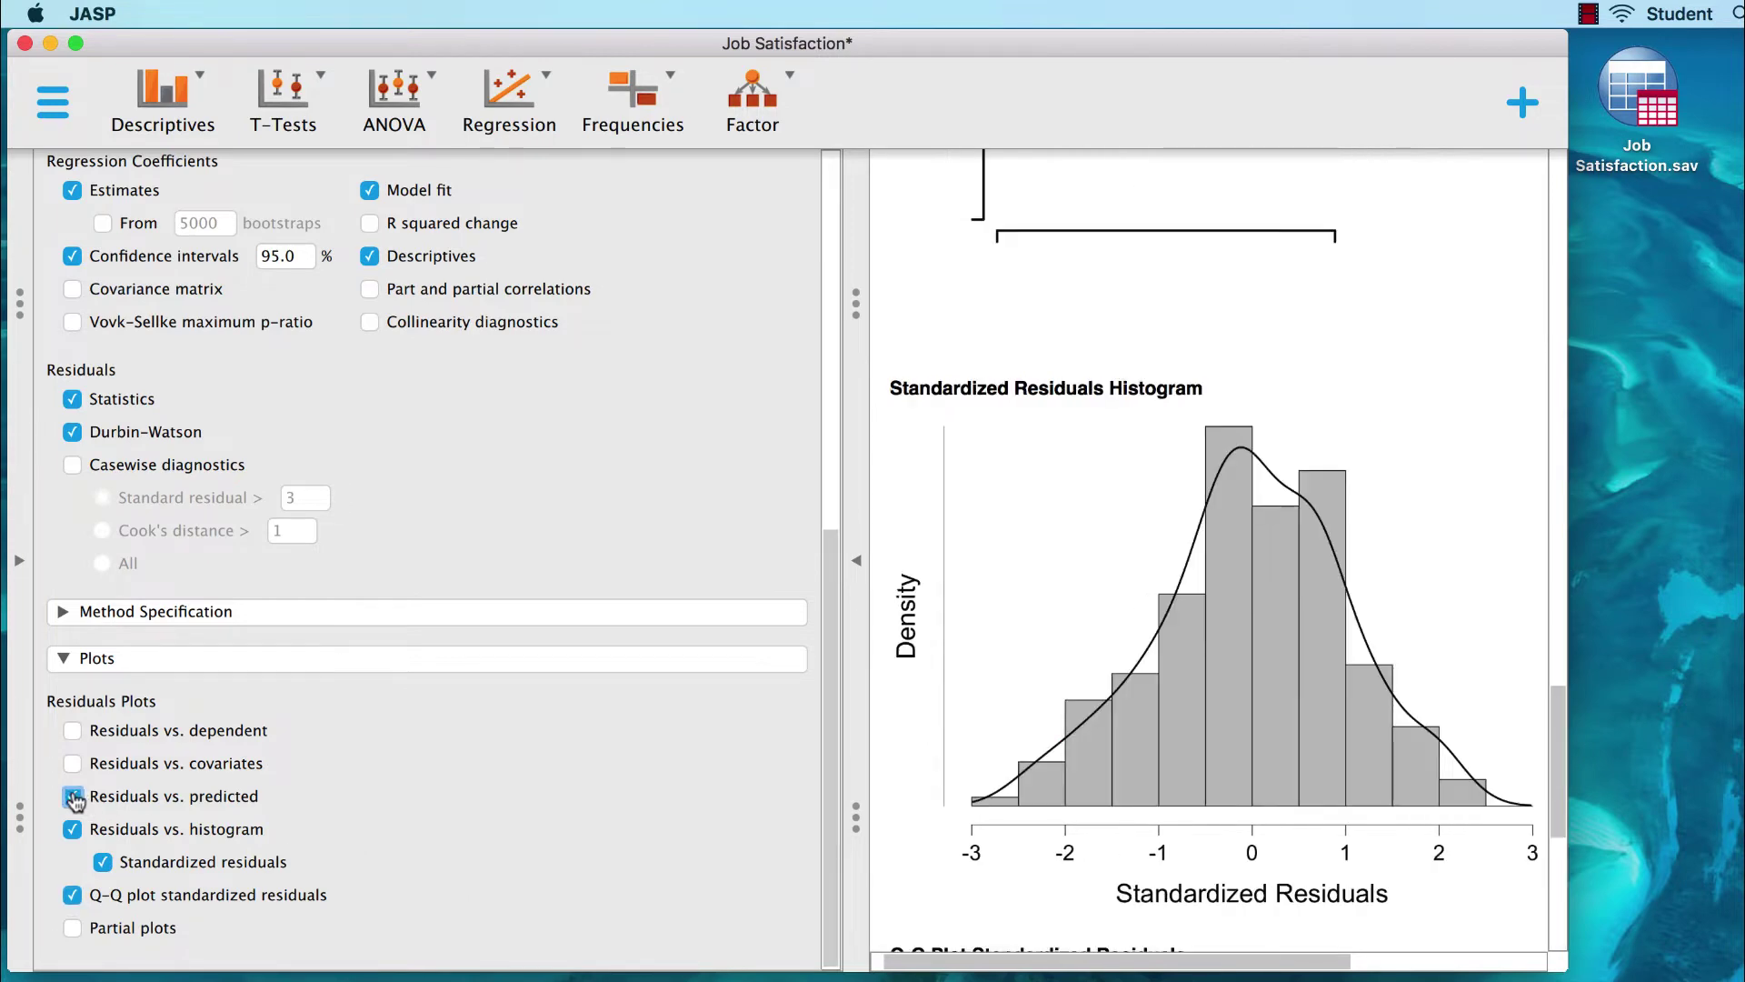
{"action": "scroll", "coordinate": [1111, 738], "scroll_direction": "up", "scroll_amount": 5}
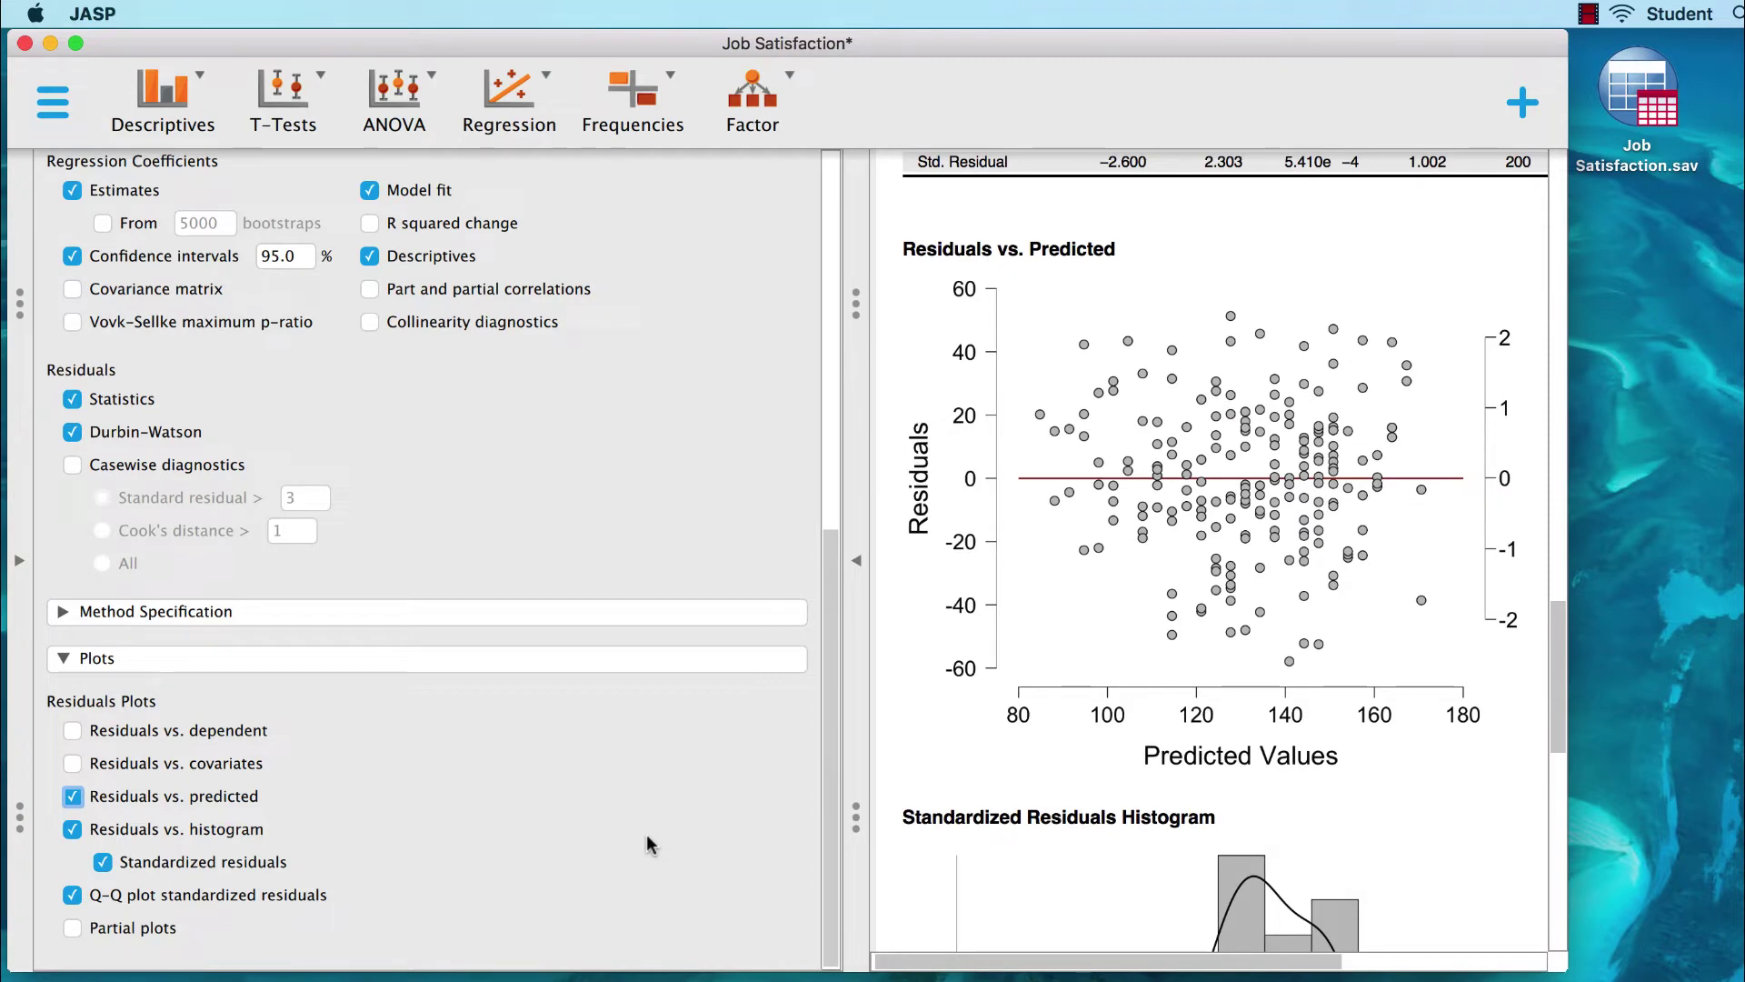
{"action": "scroll", "coordinate": [1118, 622], "scroll_direction": "up", "scroll_amount": 5}
{"action": "scroll", "coordinate": [1118, 621], "scroll_direction": "up", "scroll_amount": 10}
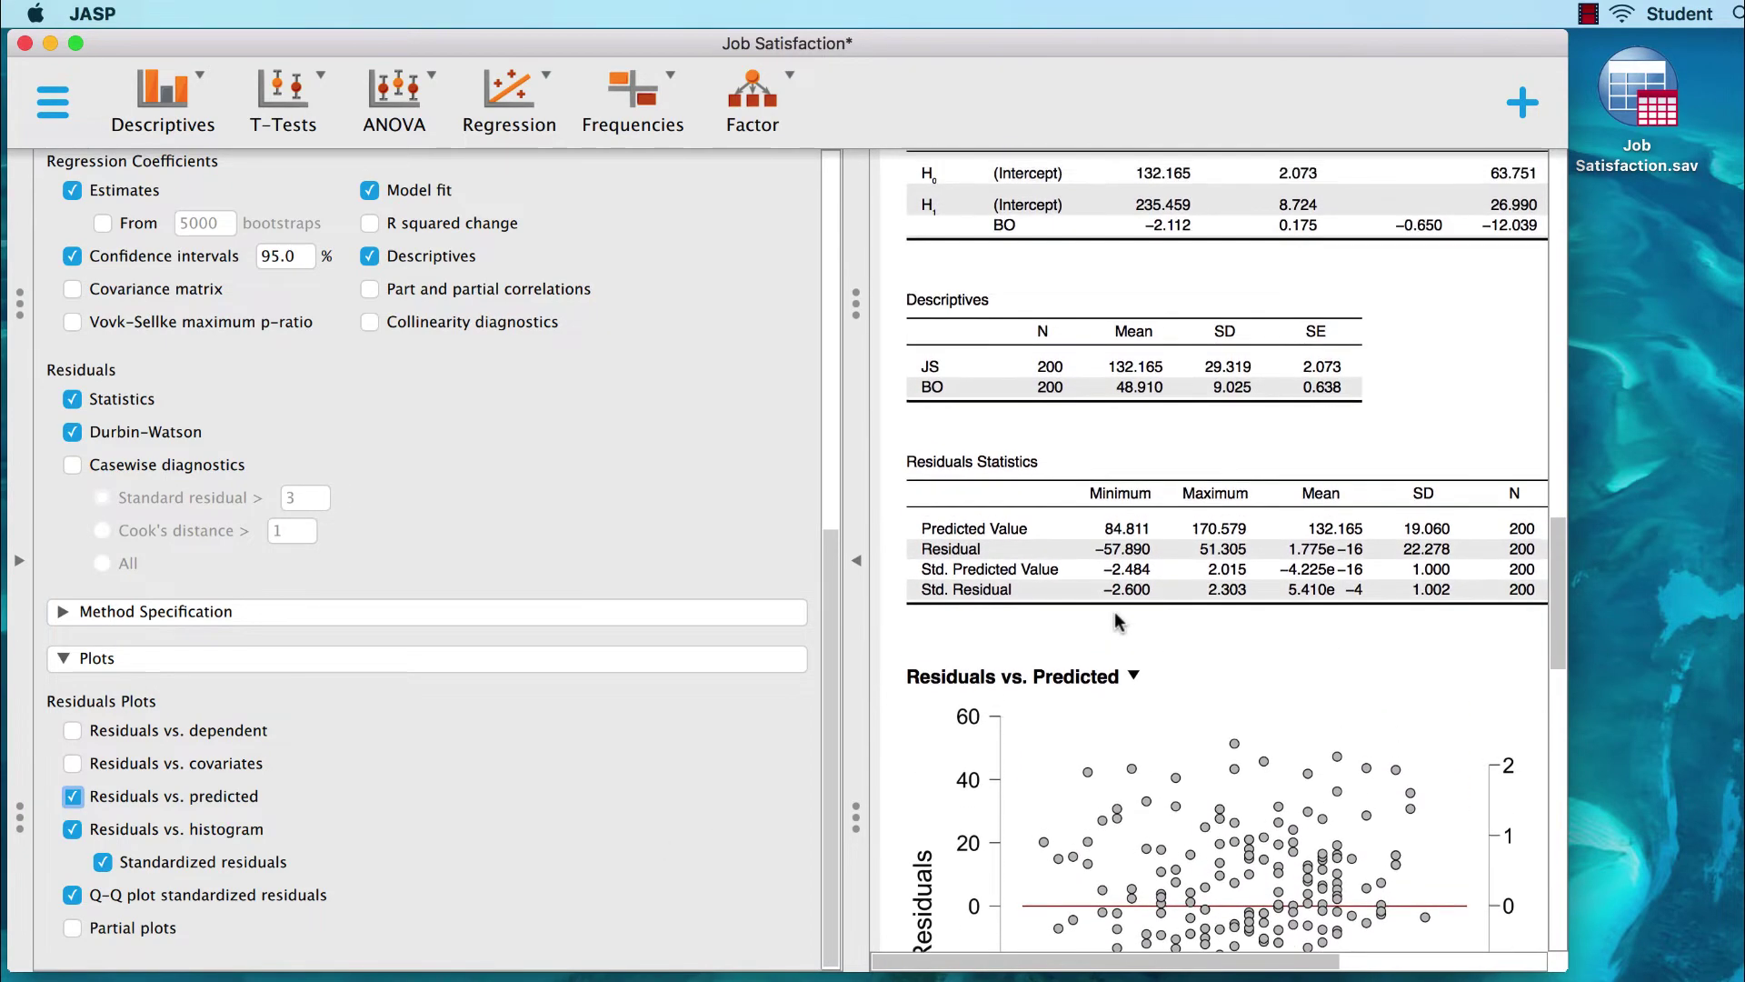
Examine the linear regression's model summary and ANOVA table, including the Durbin-Watson and F-test p-values.
{"action": "scroll", "coordinate": [1119, 622], "scroll_direction": "up", "scroll_amount": 3}
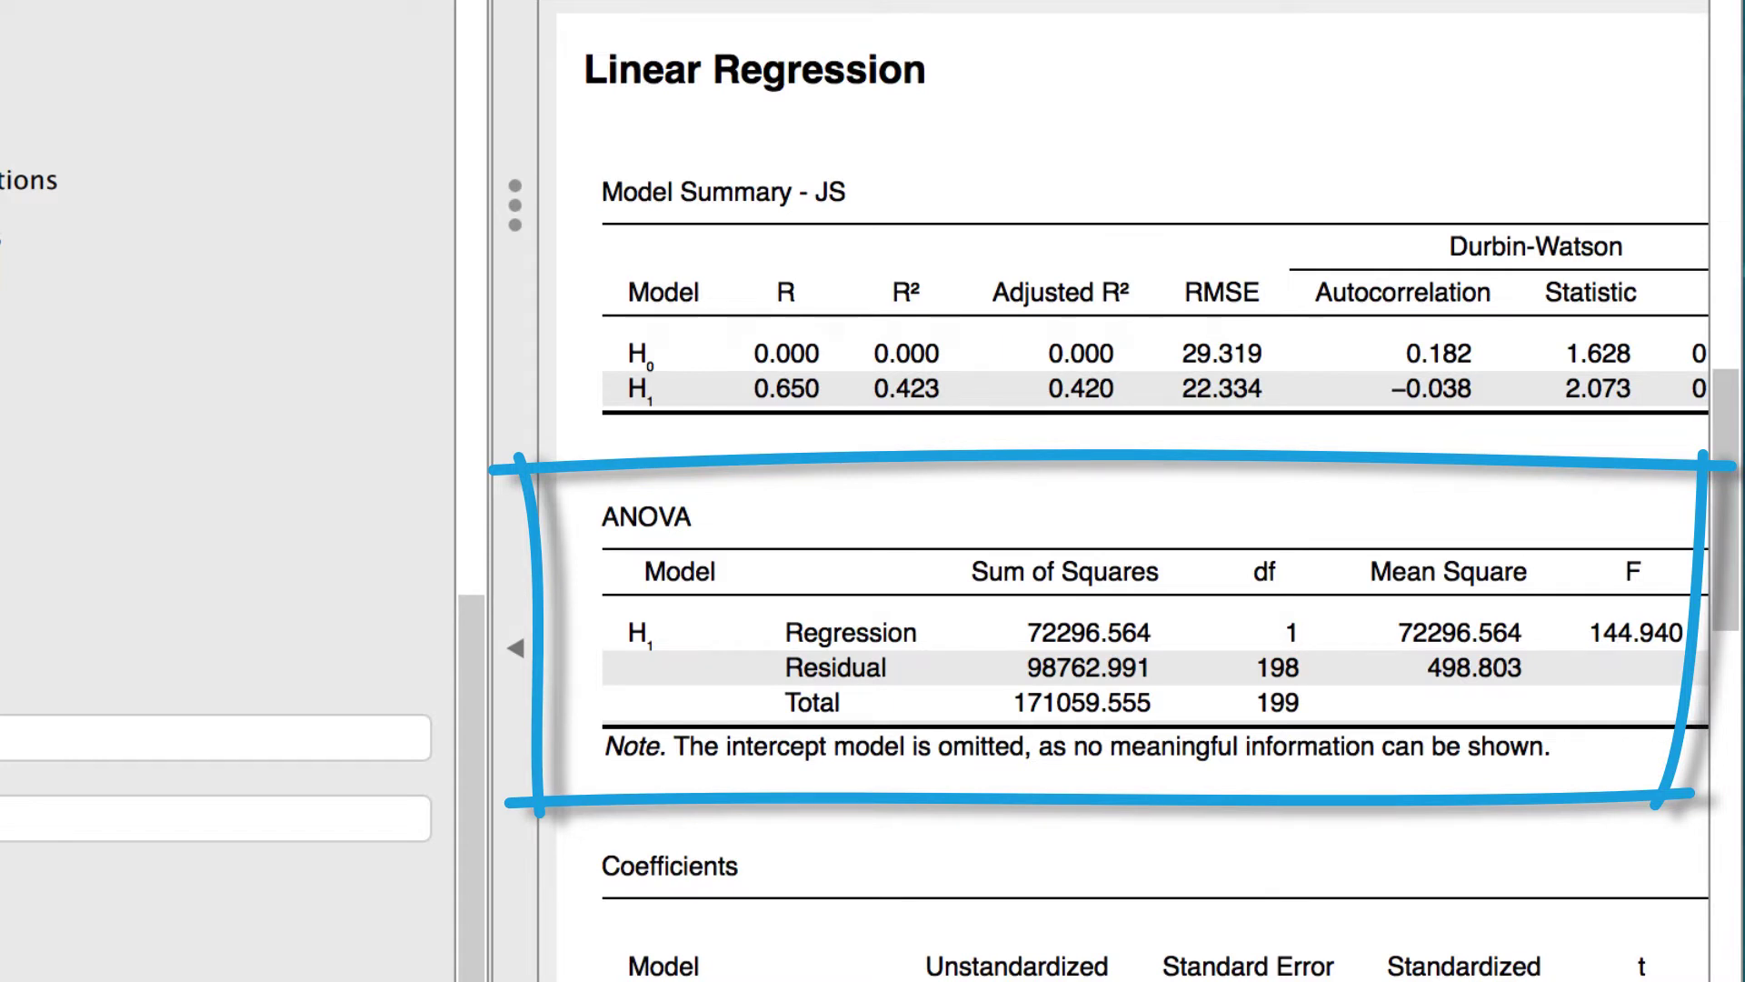
{"action": "mouse_move", "coordinate": [951, 859]}
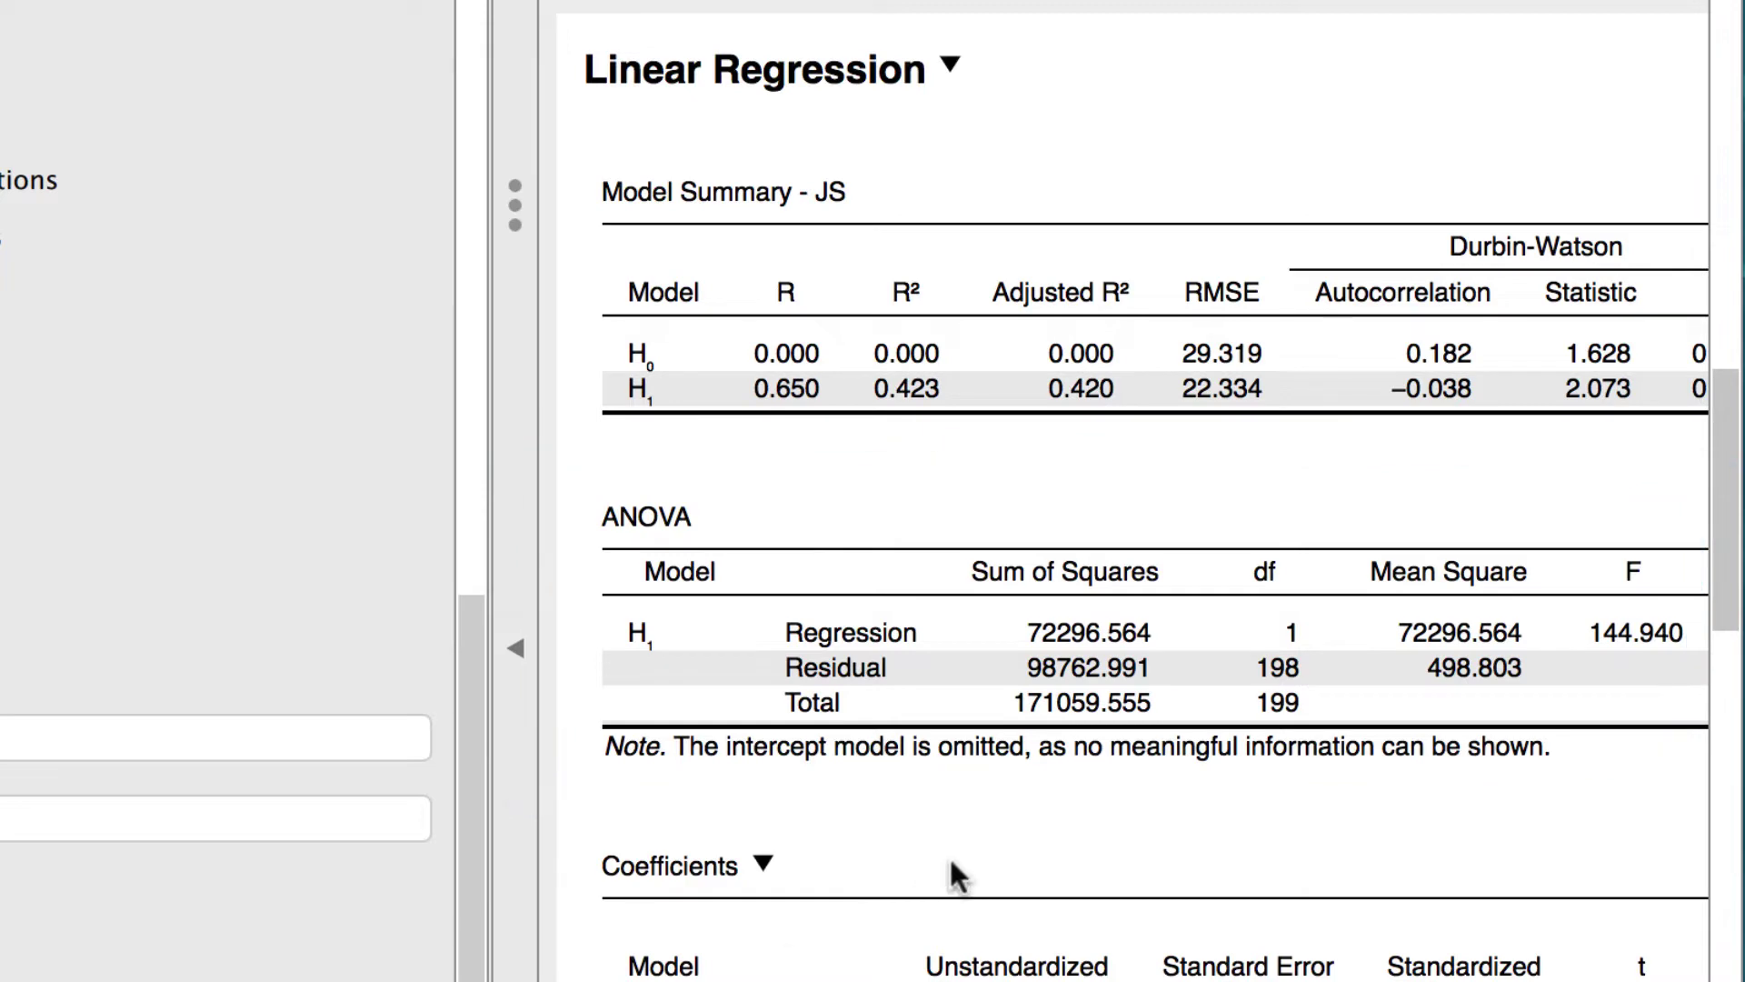
{"action": "scroll", "coordinate": [951, 859], "scroll_direction": "right", "scroll_amount": 5}
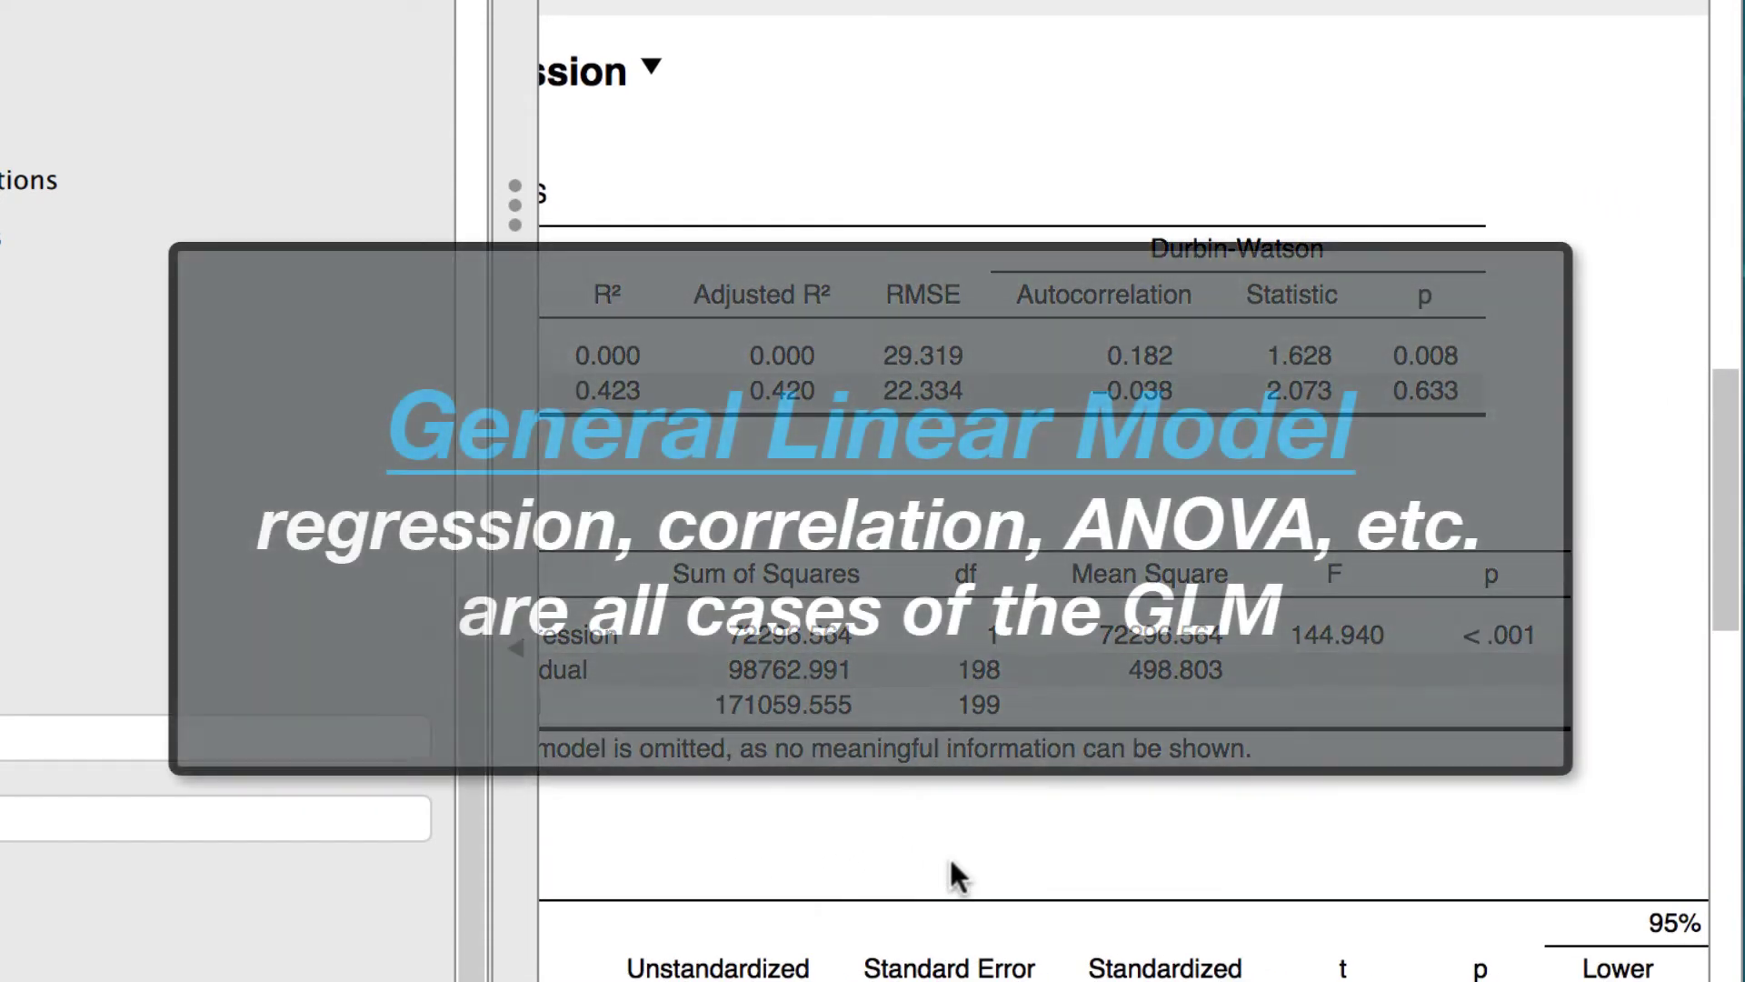
{"action": "scroll", "coordinate": [951, 864], "scroll_direction": "left", "scroll_amount": 5}
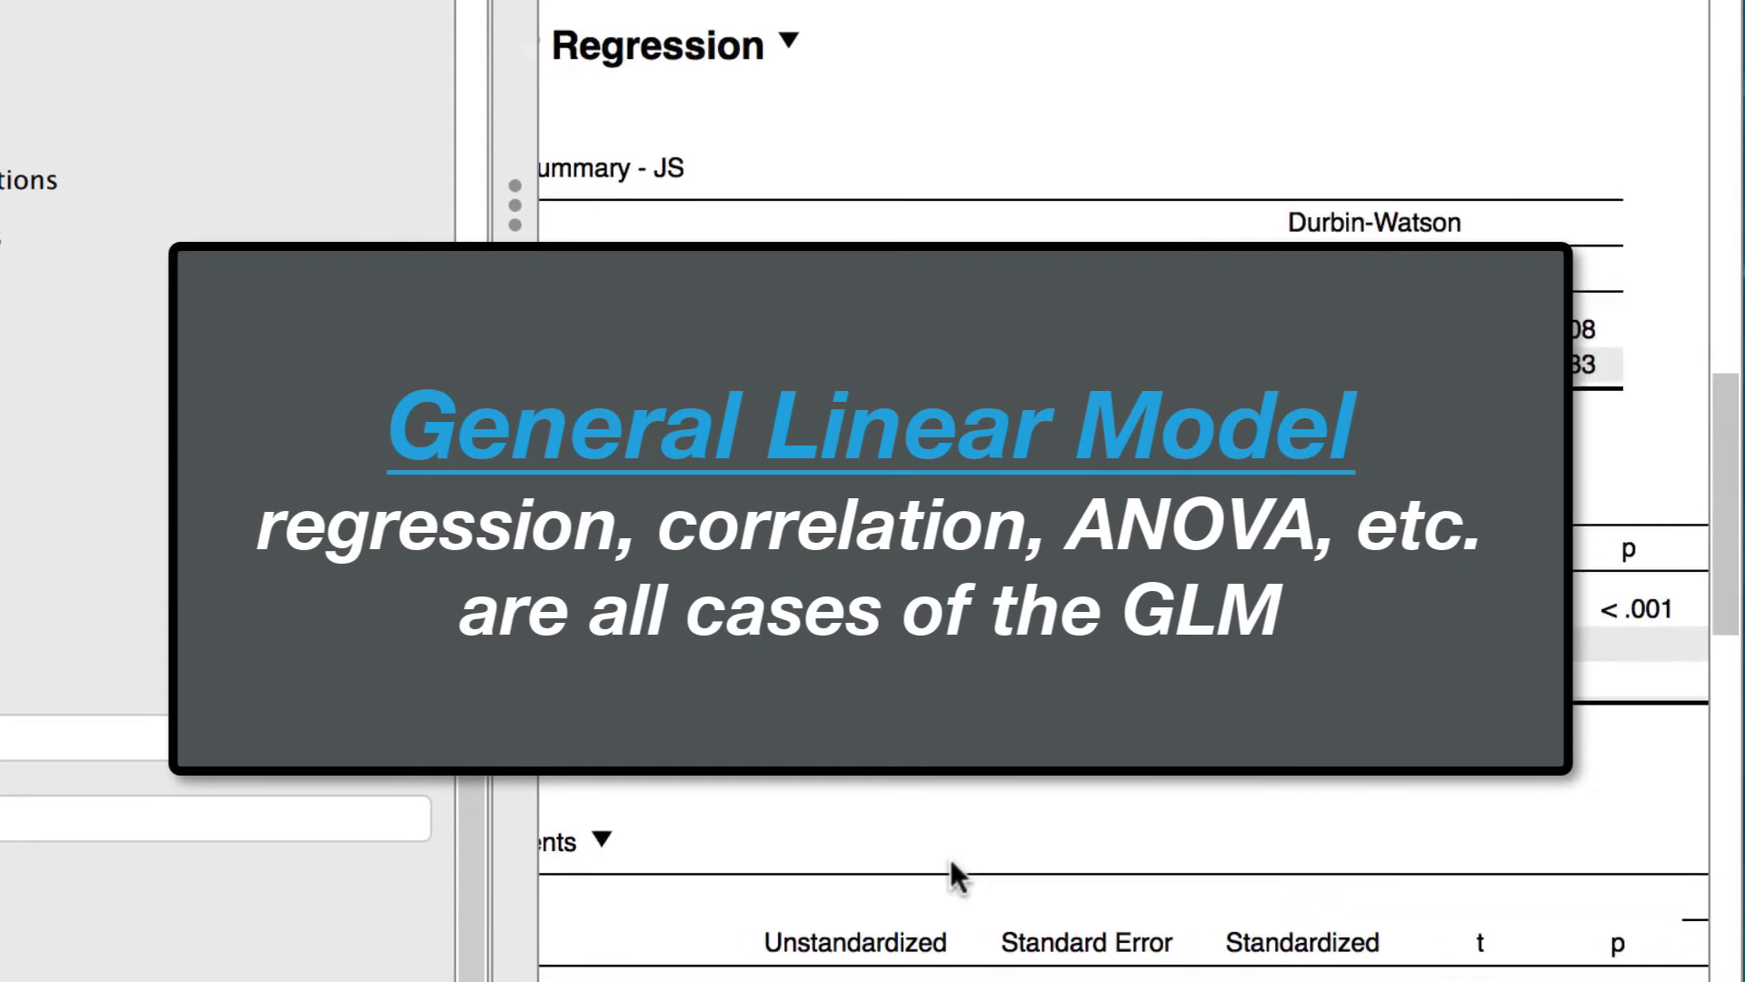
Examine the coefficients table's intercept and BO estimates with their t and p values.
{"action": "scroll", "coordinate": [949, 854], "scroll_direction": "down", "scroll_amount": 2}
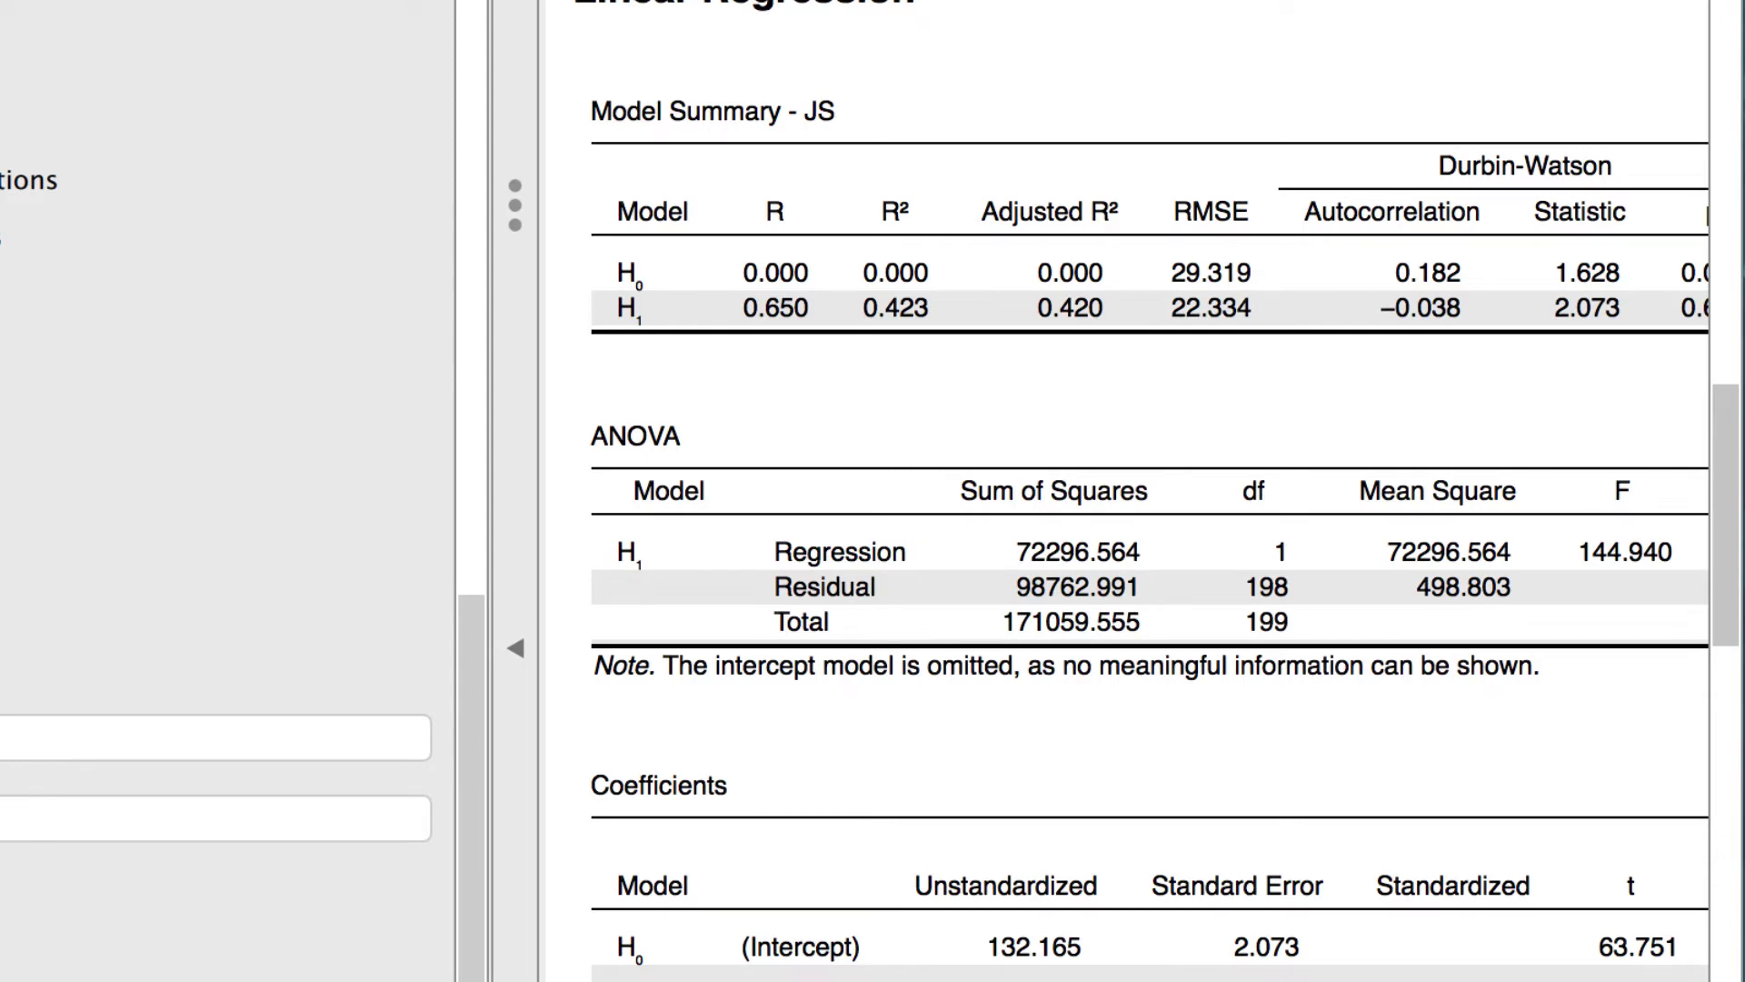
{"action": "scroll", "coordinate": [1149, 490], "scroll_direction": "down", "scroll_amount": 3}
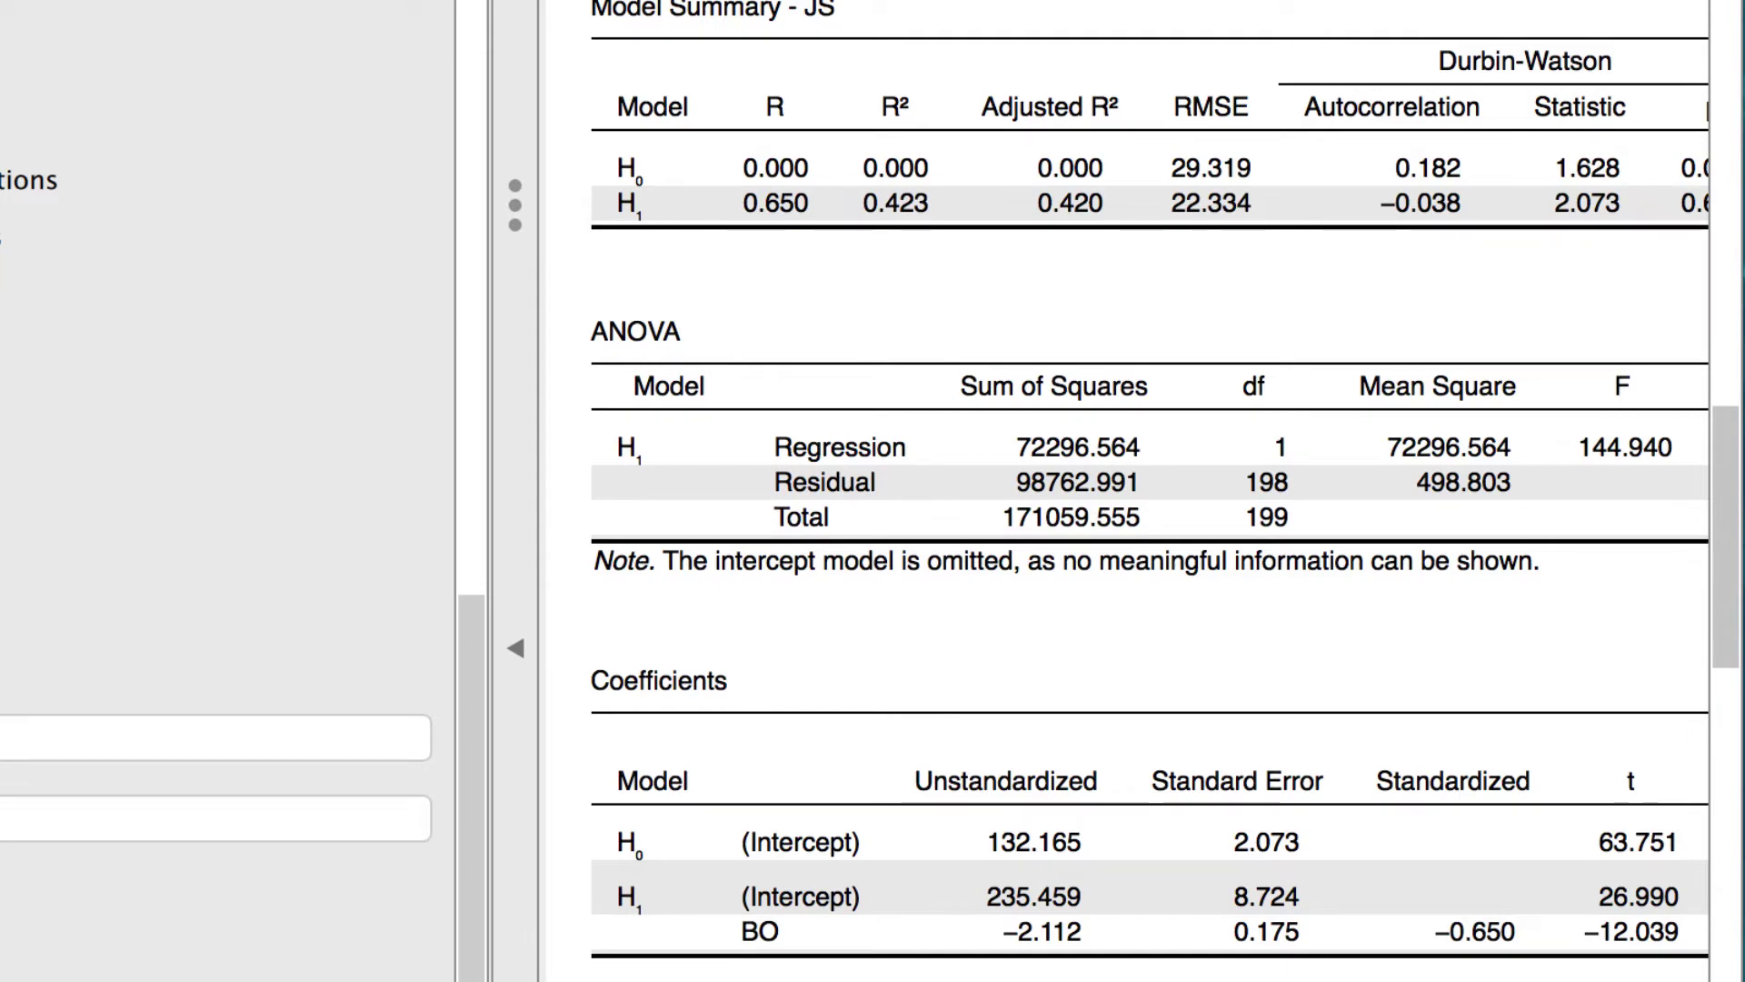
{"action": "scroll", "coordinate": [1509, 670], "scroll_direction": "right", "scroll_amount": 4}
{"action": "scroll", "coordinate": [1511, 663], "scroll_direction": "right", "scroll_amount": 1}
{"action": "scroll", "coordinate": [1512, 663], "scroll_direction": "down", "scroll_amount": 1}
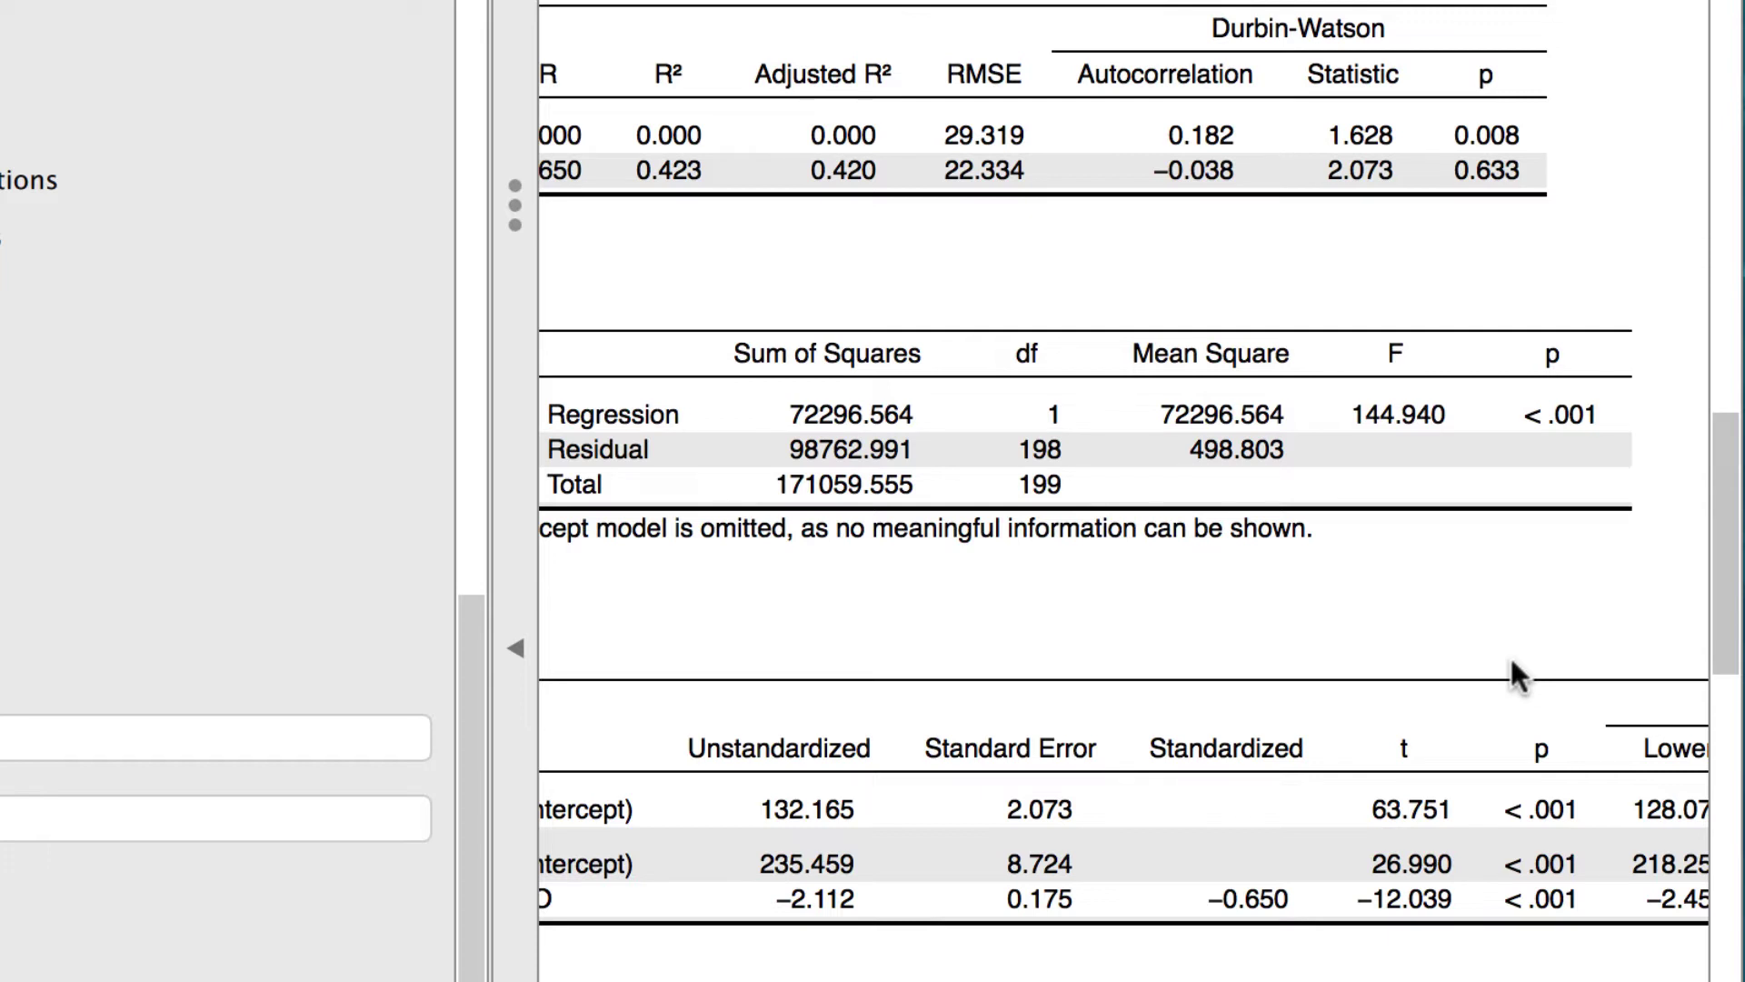
{"action": "scroll", "coordinate": [1516, 675], "scroll_direction": "left", "scroll_amount": 5}
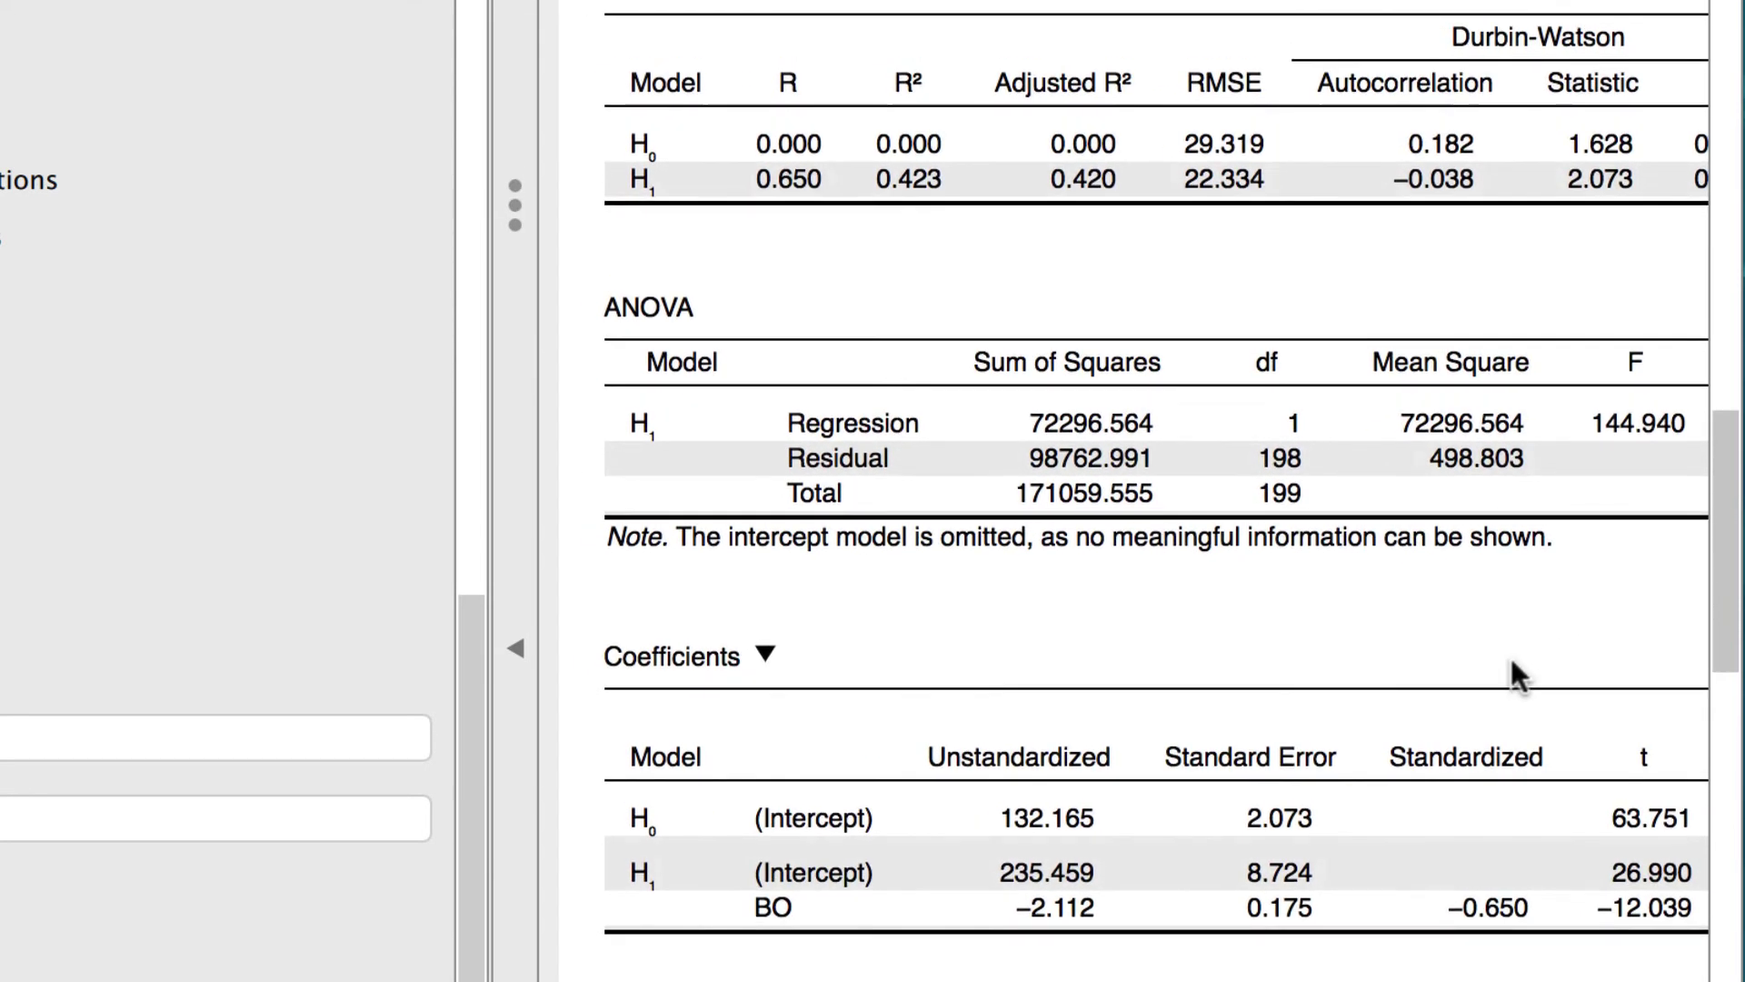
Review the standardized BO coefficient and take the square root of the ANOVA F value in the calculator to compare it with t.
{"action": "scroll", "coordinate": [1515, 673], "scroll_direction": "up", "scroll_amount": 1}
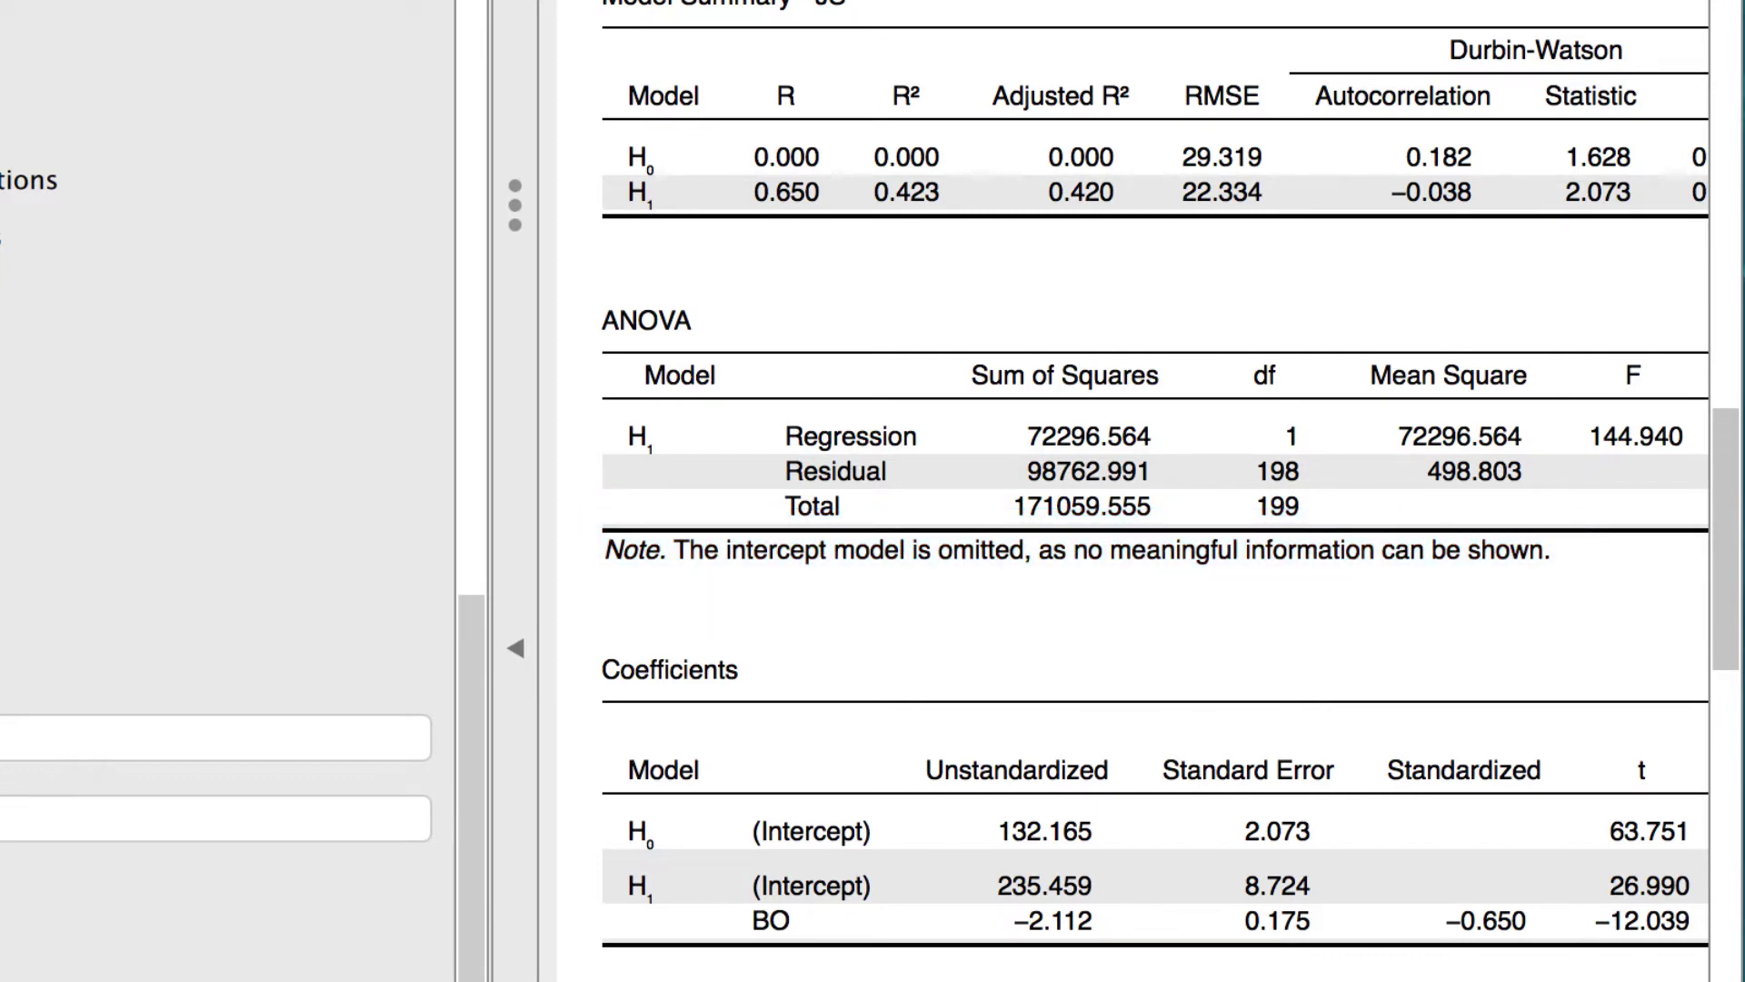
{"action": "scroll", "coordinate": [1154, 491], "scroll_direction": "down", "scroll_amount": 5}
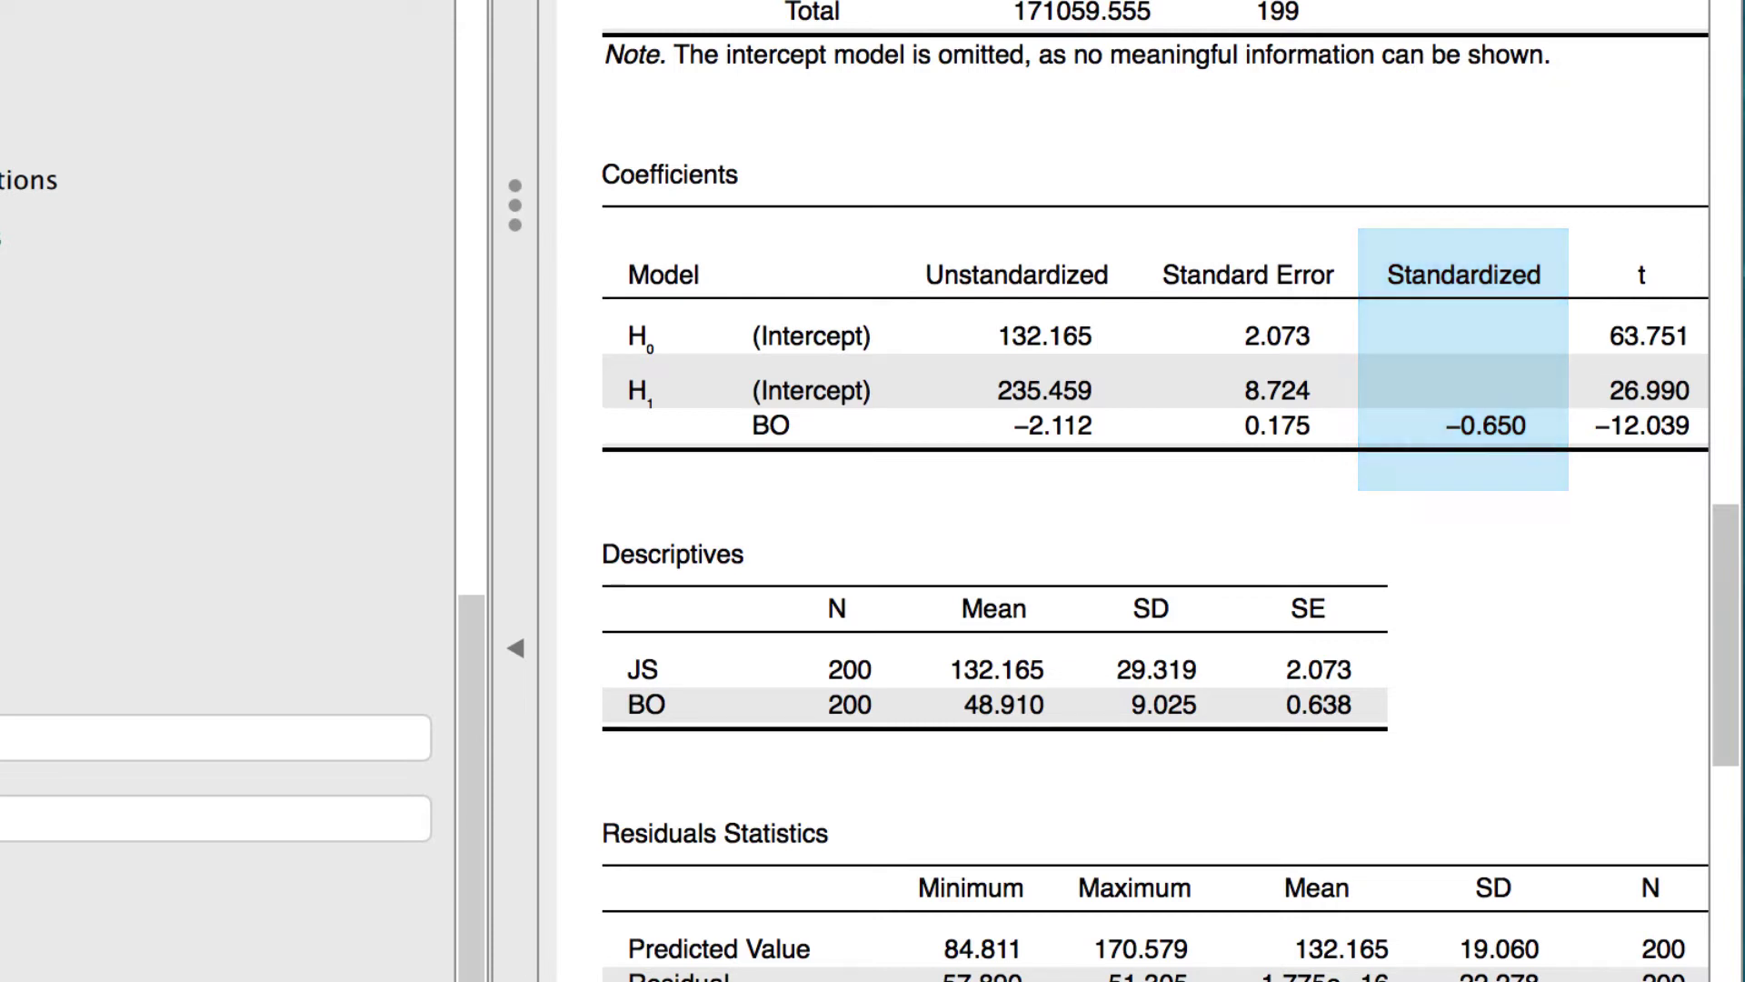
{"action": "scroll", "coordinate": [1347, 852], "scroll_direction": "up", "scroll_amount": 5}
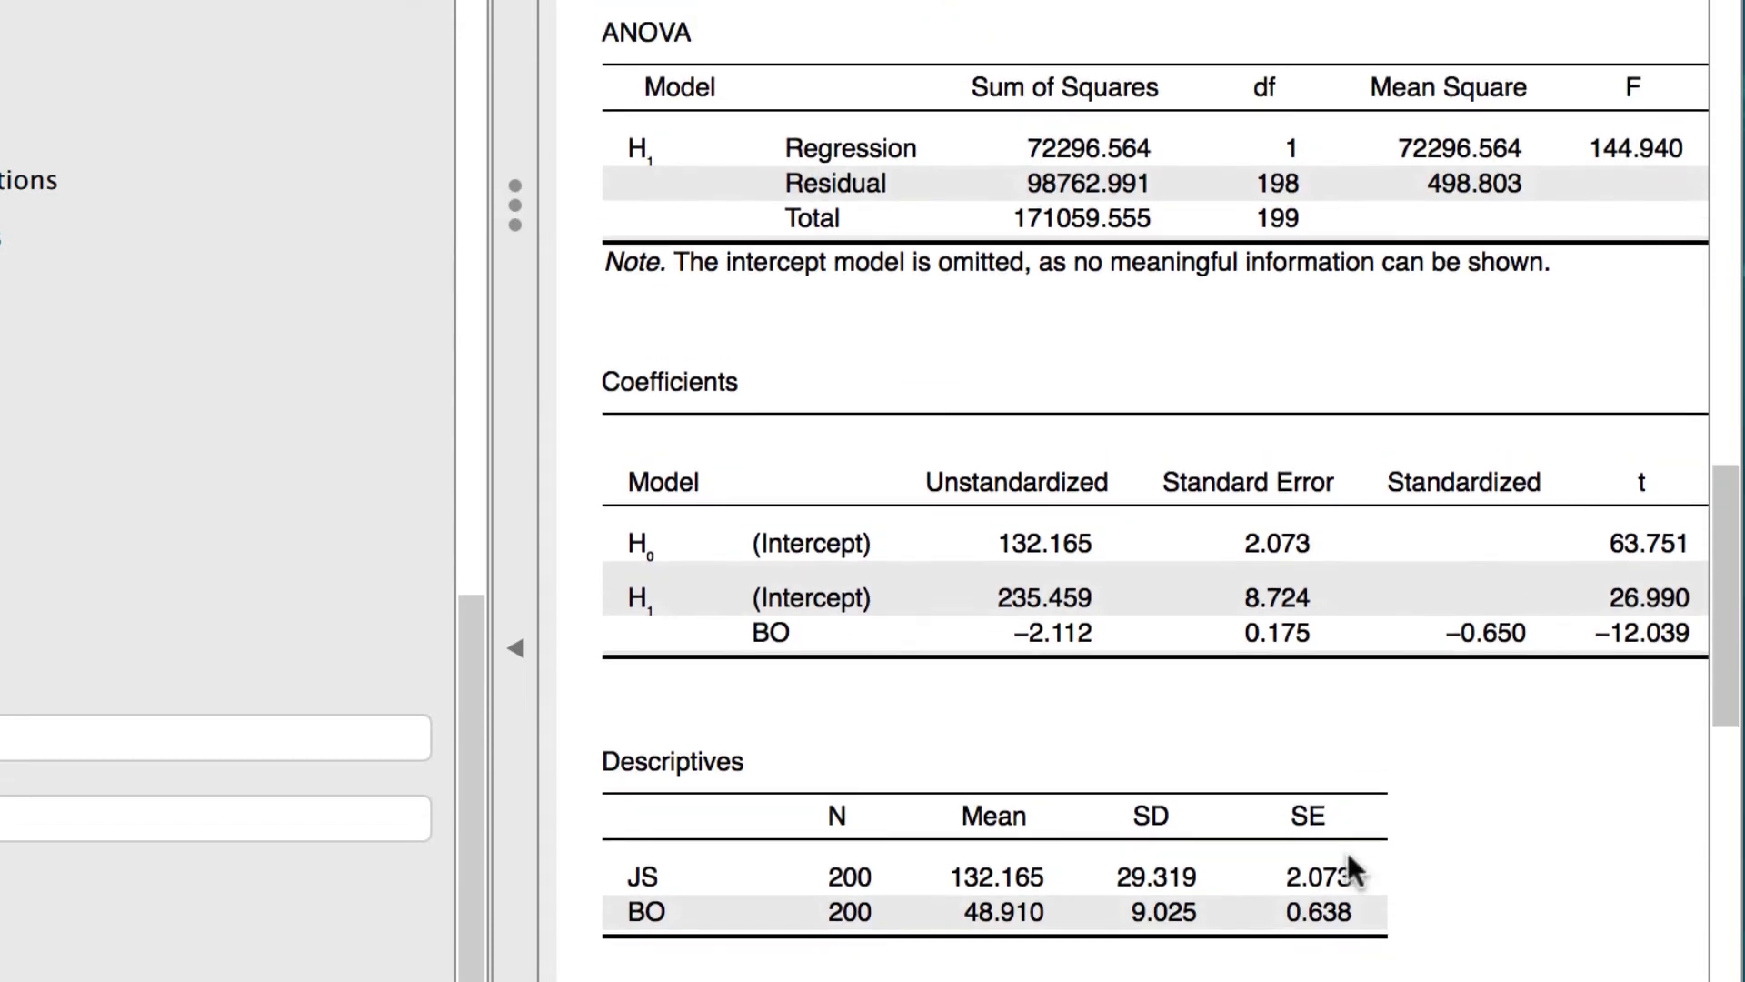
{"action": "scroll", "coordinate": [1348, 852], "scroll_direction": "up", "scroll_amount": 1}
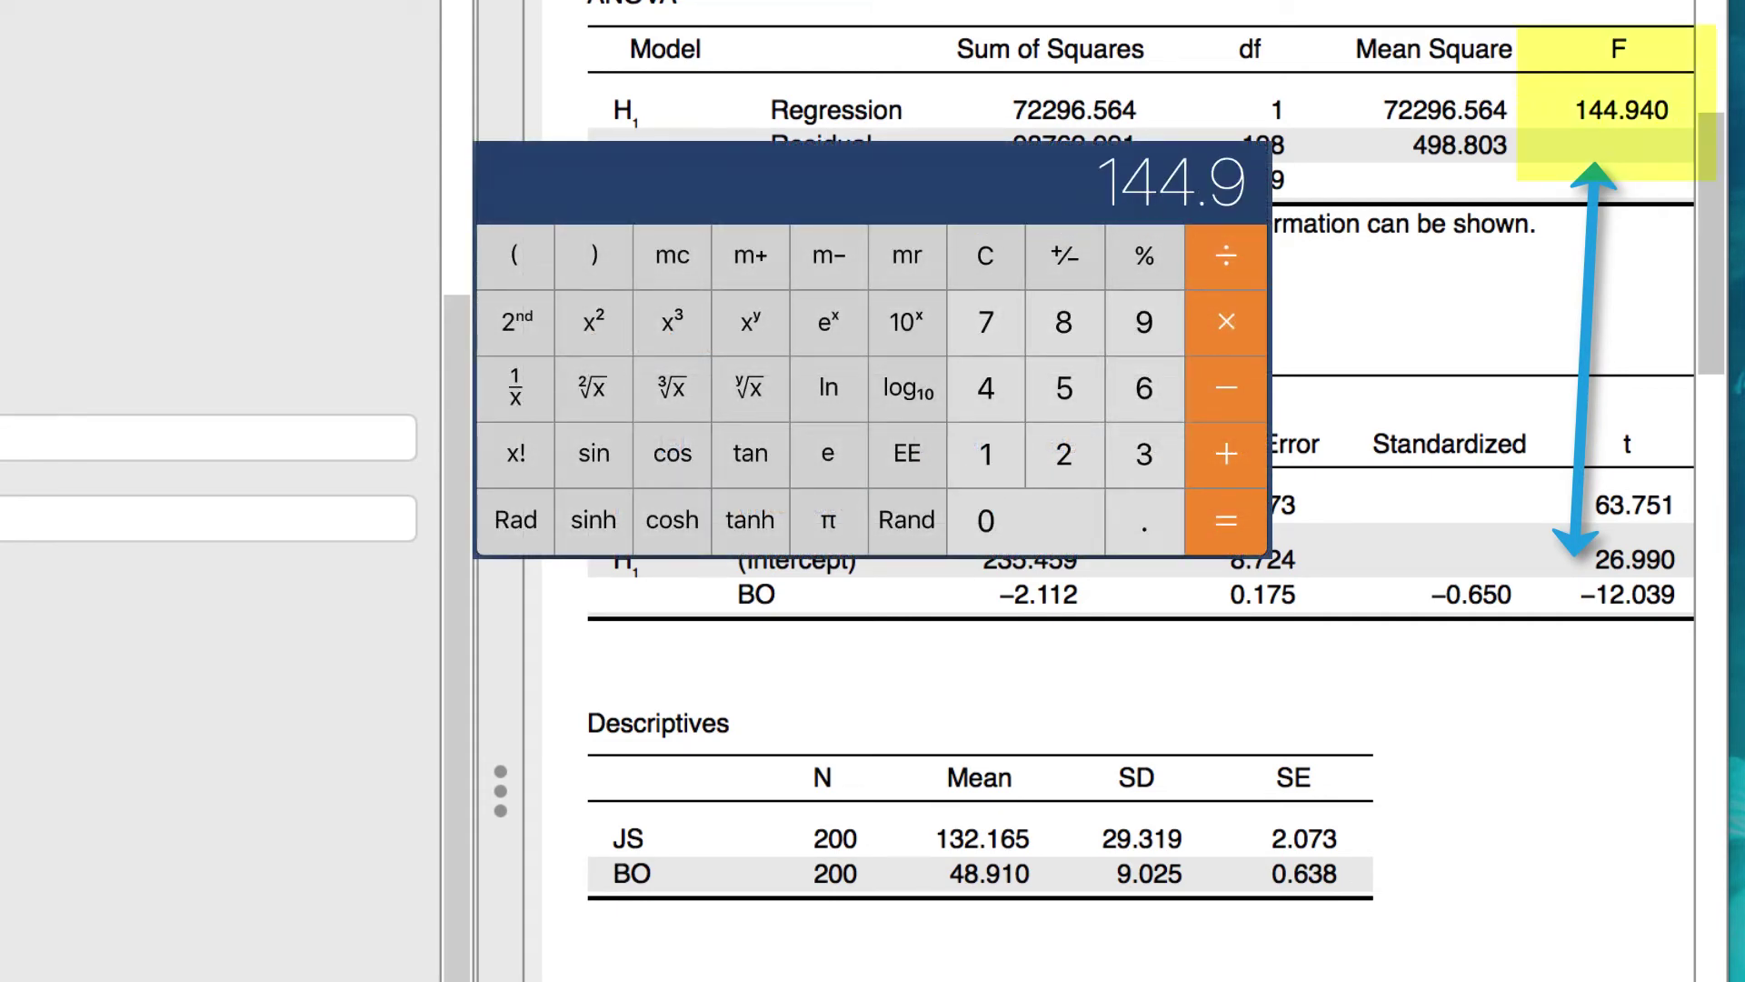
{"action": "left_click", "coordinate": [603, 393]}
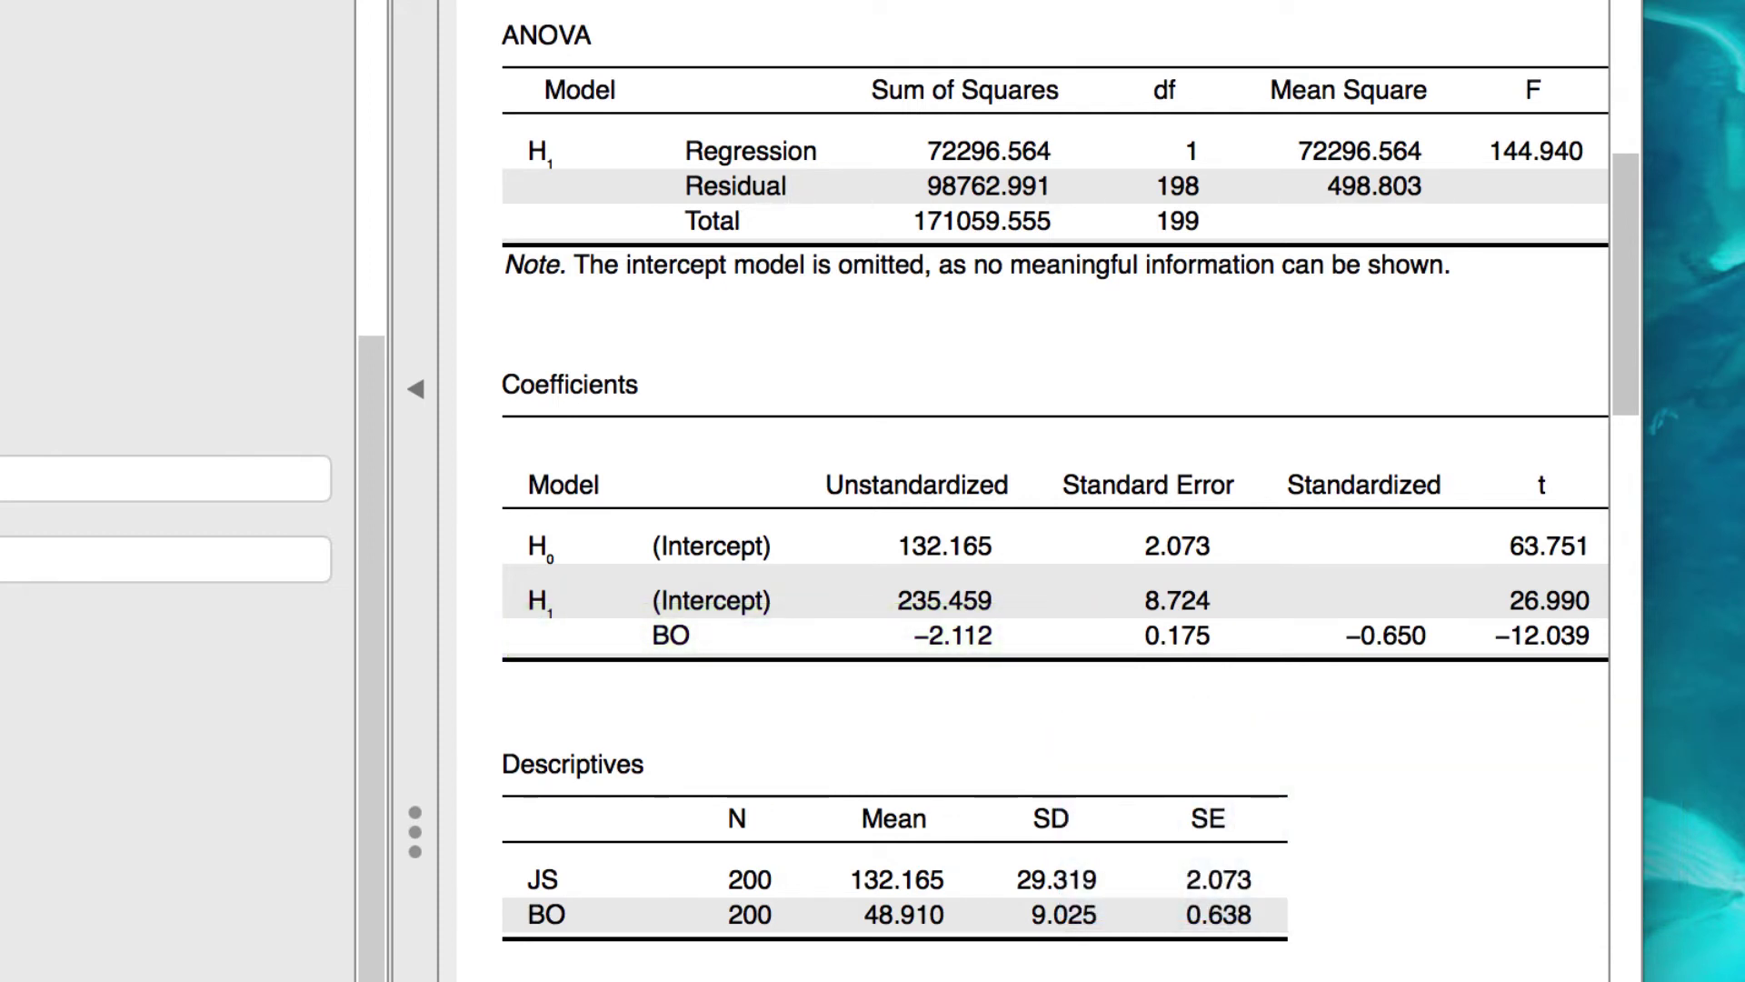
Check the p-values and the lower and upper 95% confidence limits in the coefficients table.
{"action": "scroll", "coordinate": [1518, 814], "scroll_direction": "right", "scroll_amount": 2}
{"action": "scroll", "coordinate": [1518, 818], "scroll_direction": "right", "scroll_amount": 5}
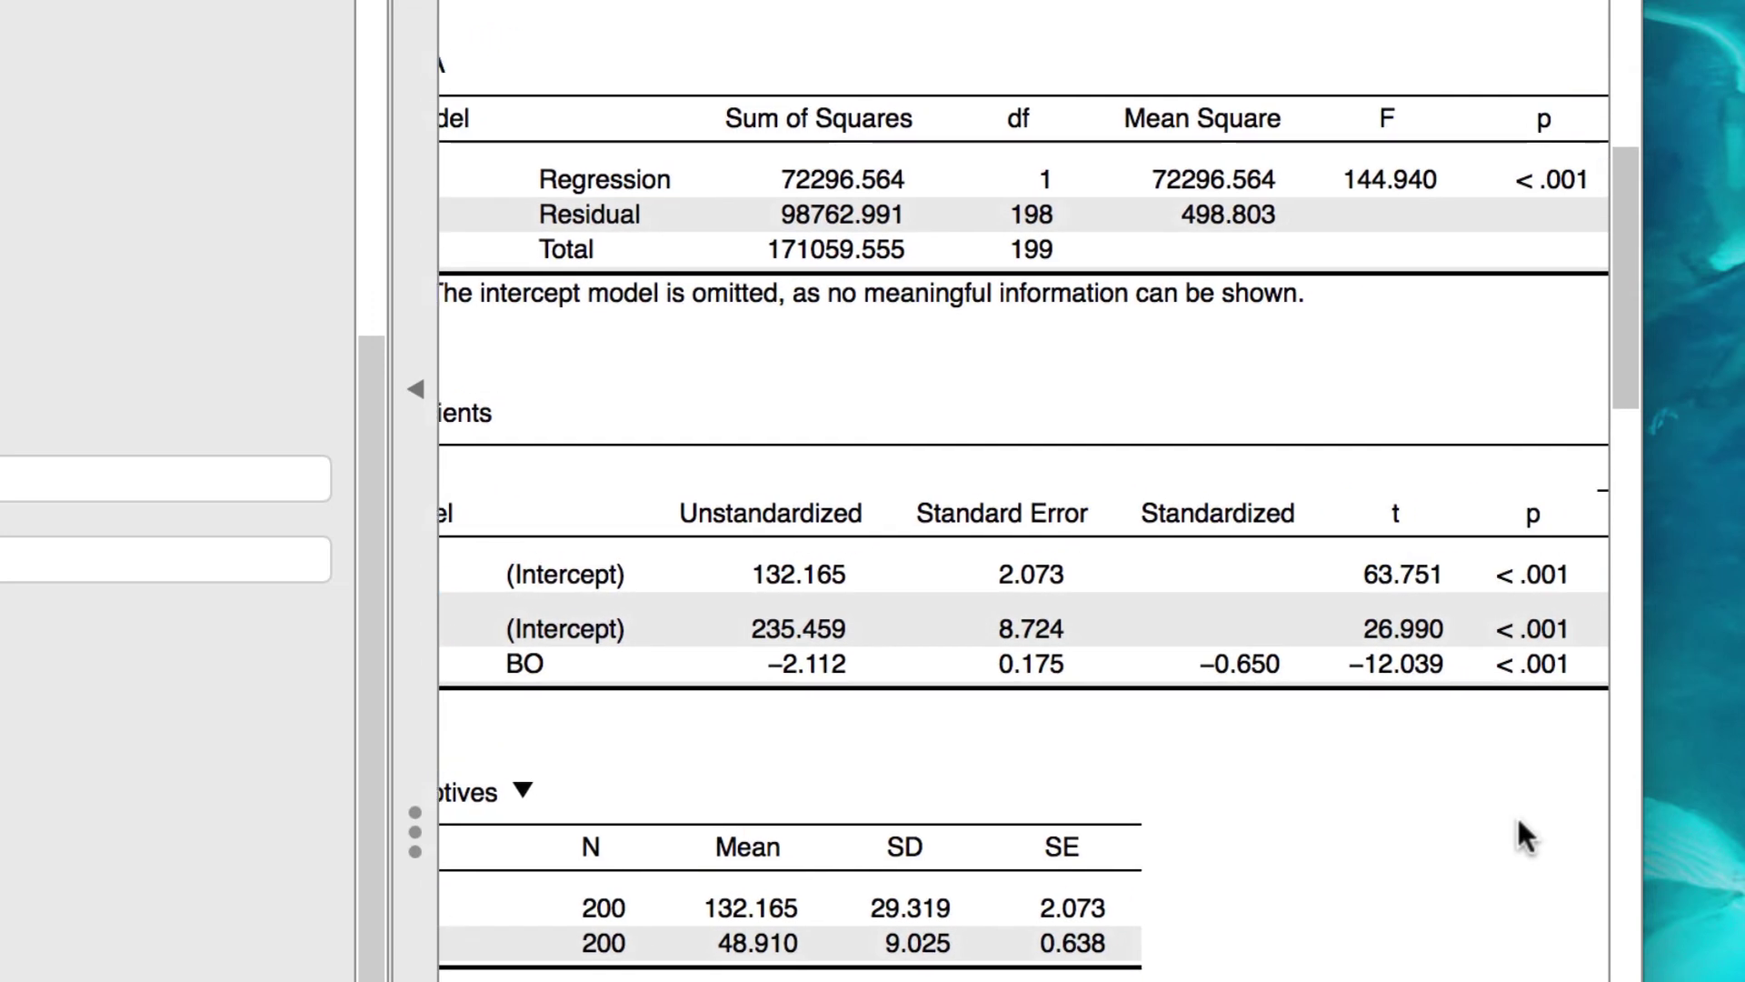
{"action": "scroll", "coordinate": [1518, 821], "scroll_direction": "right", "scroll_amount": 4}
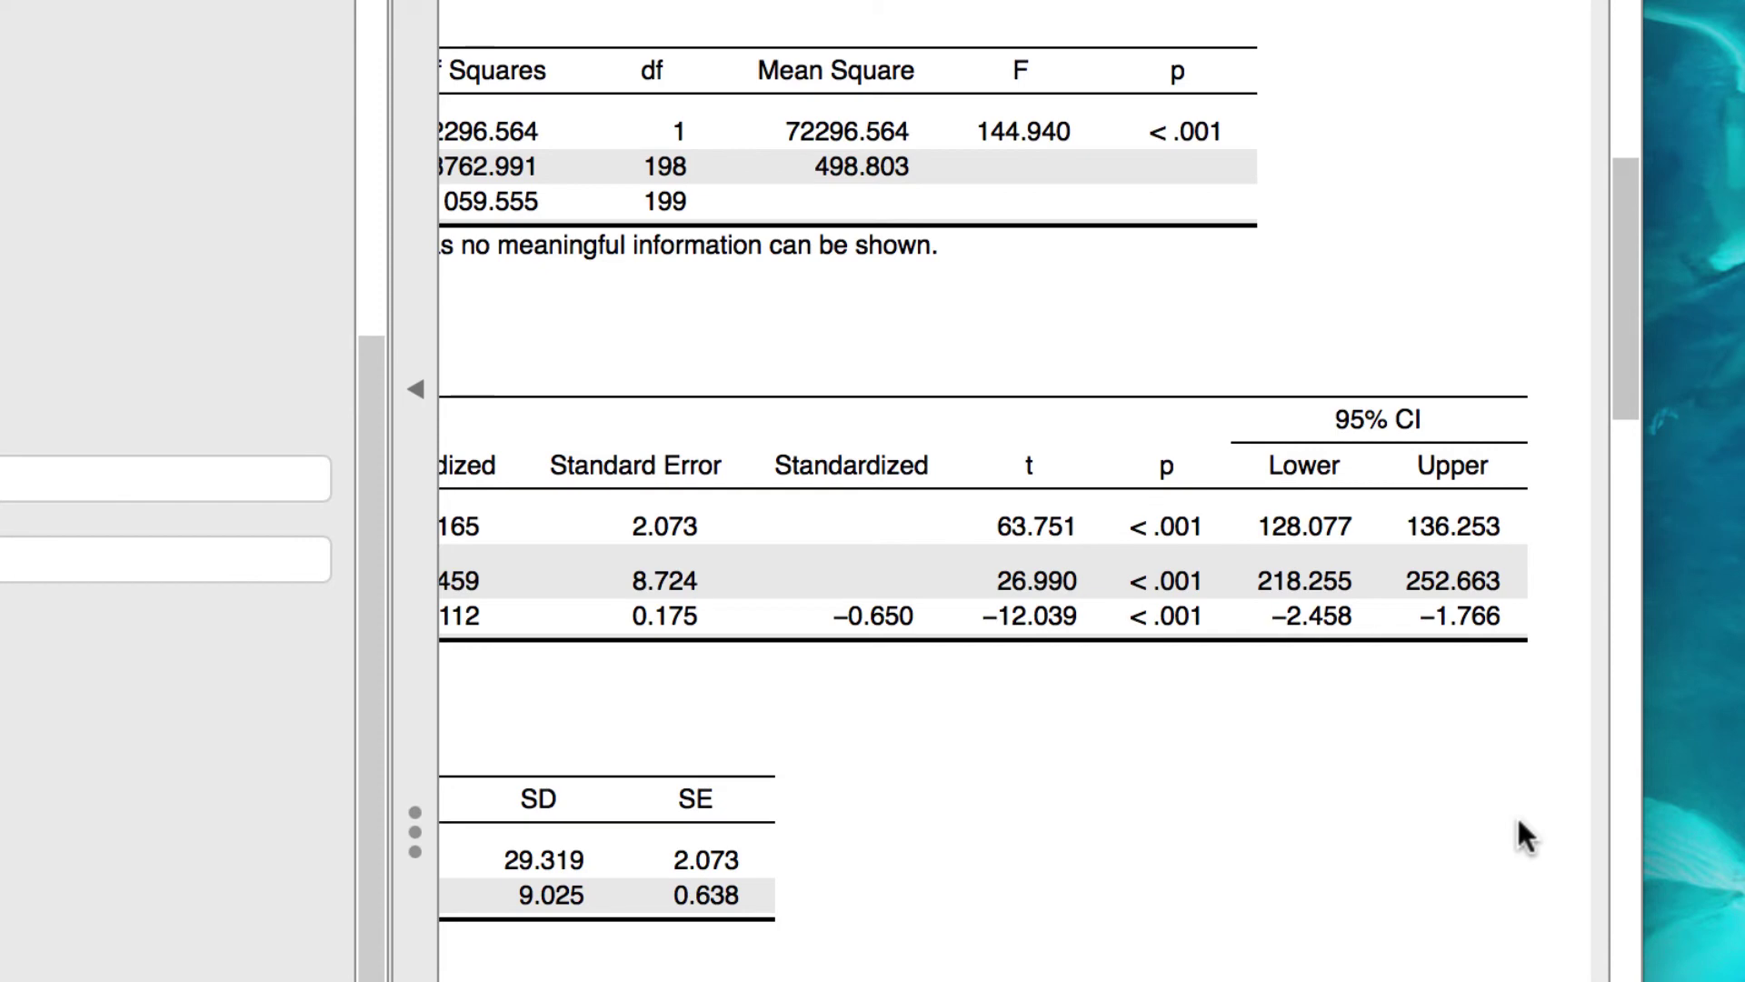
{"action": "scroll", "coordinate": [1518, 815], "scroll_direction": "left", "scroll_amount": 5}
{"action": "scroll", "coordinate": [1518, 815], "scroll_direction": "left", "scroll_amount": 2}
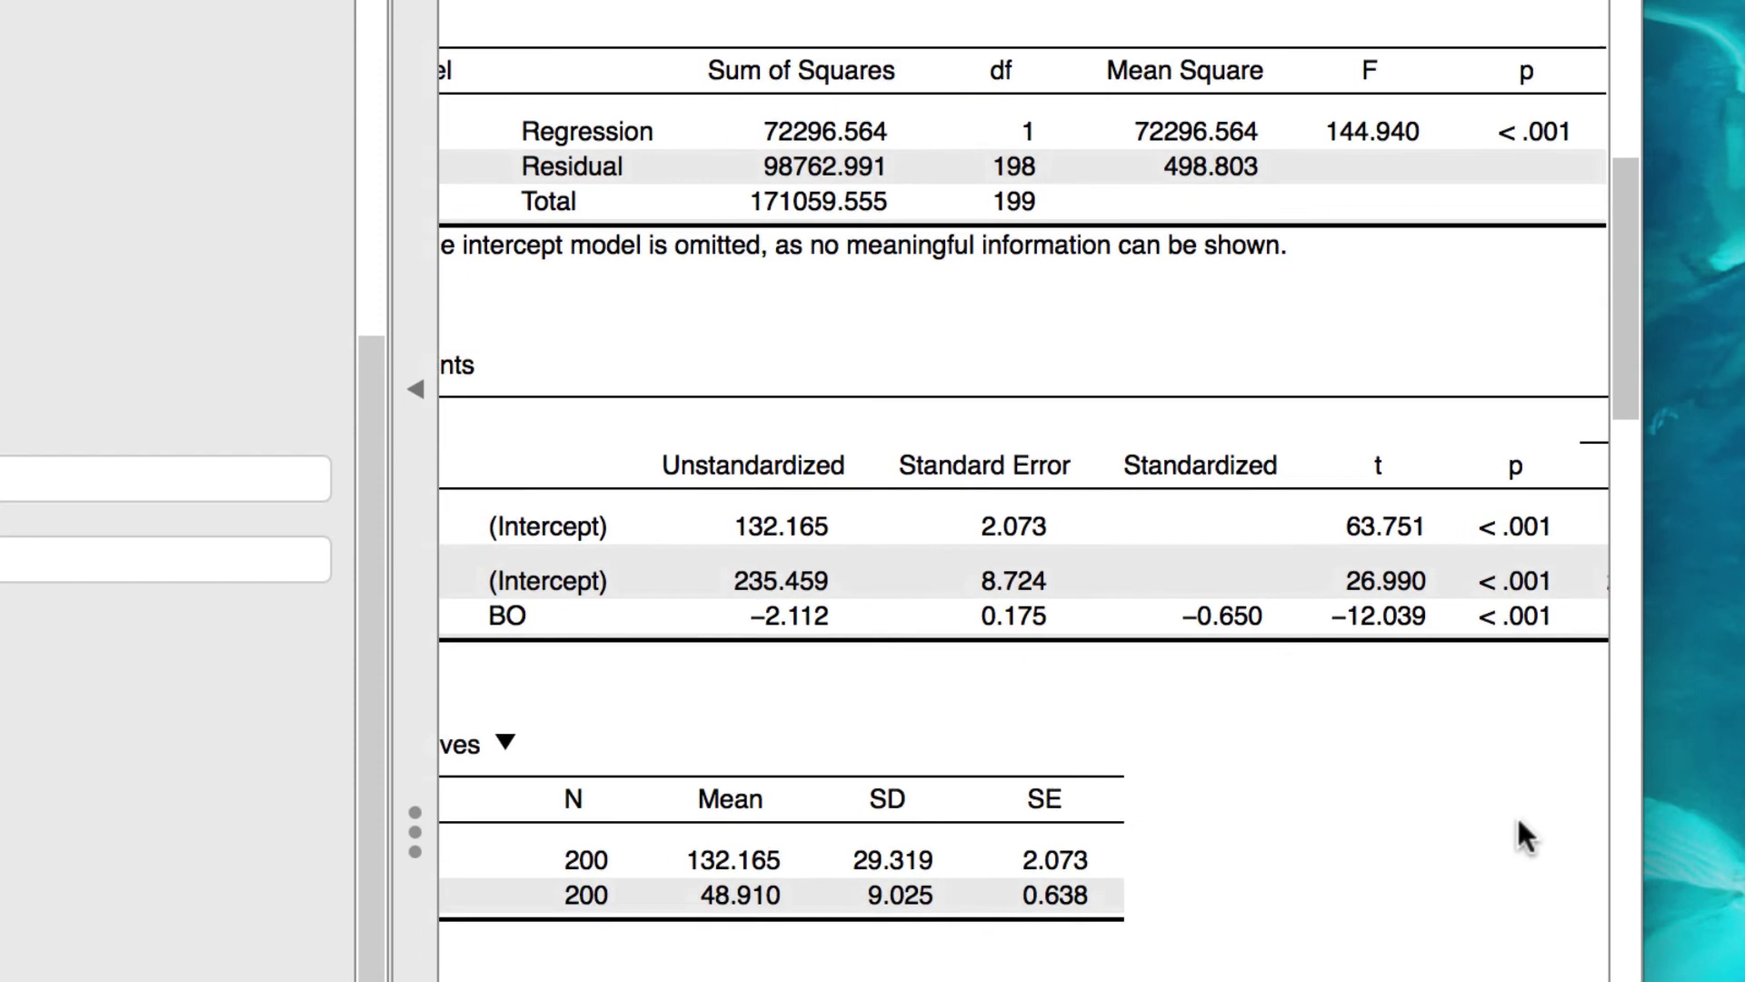